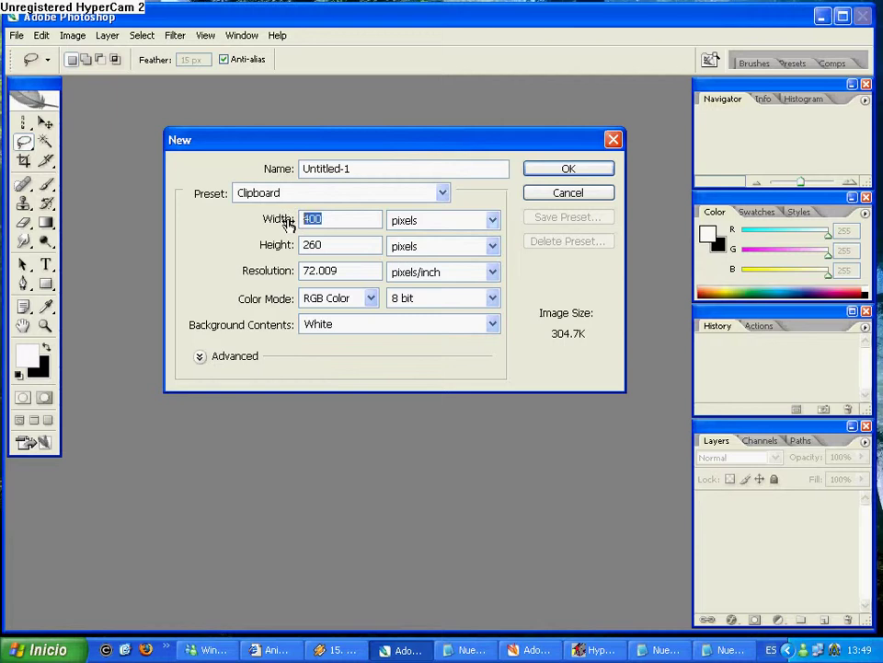
Create a new 450 × 150 pixel RGB document with a white background, and enlarge its window around the canvas
text(450)
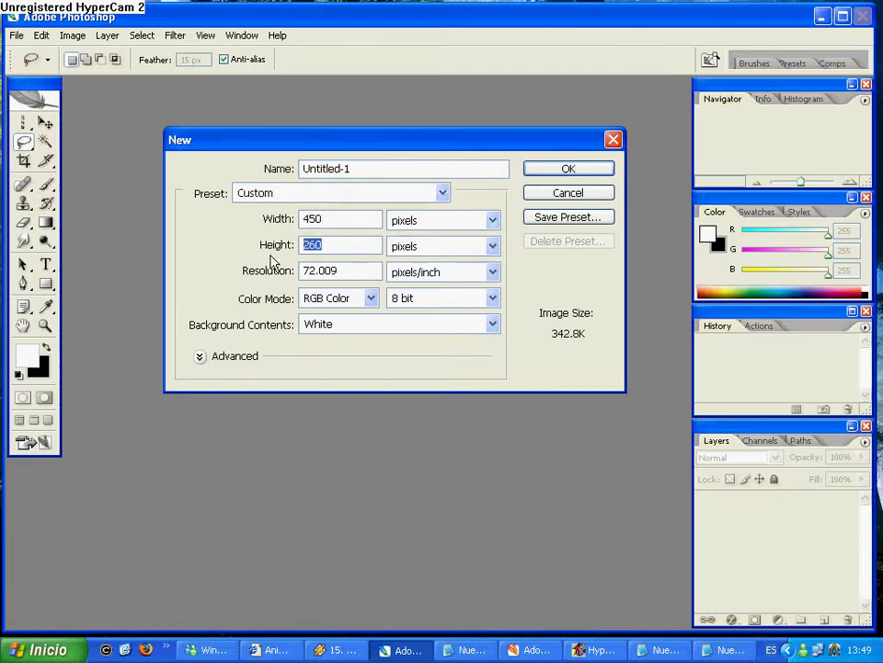
text(16)
key(BackSpace)
text(50)
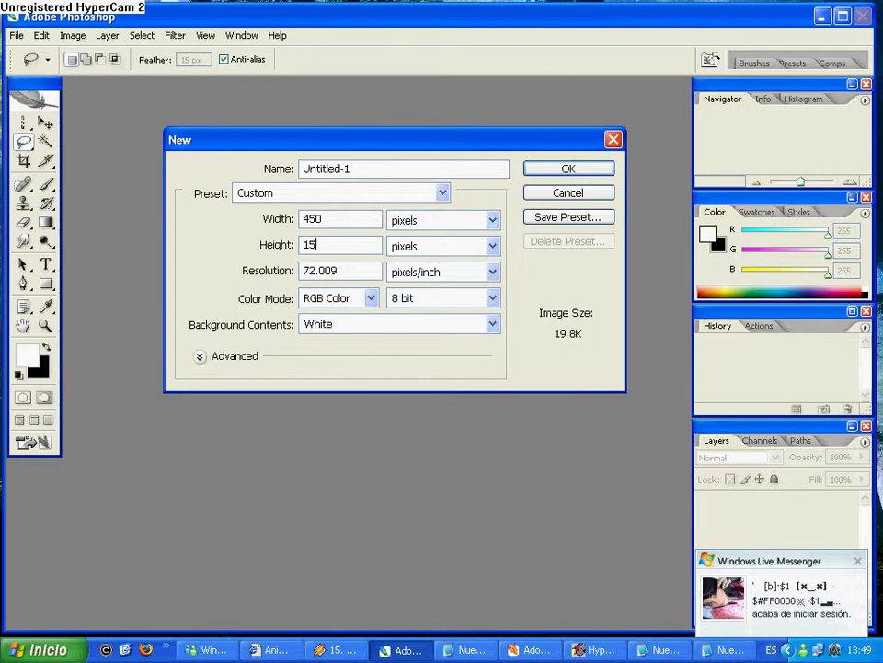
click(590, 171)
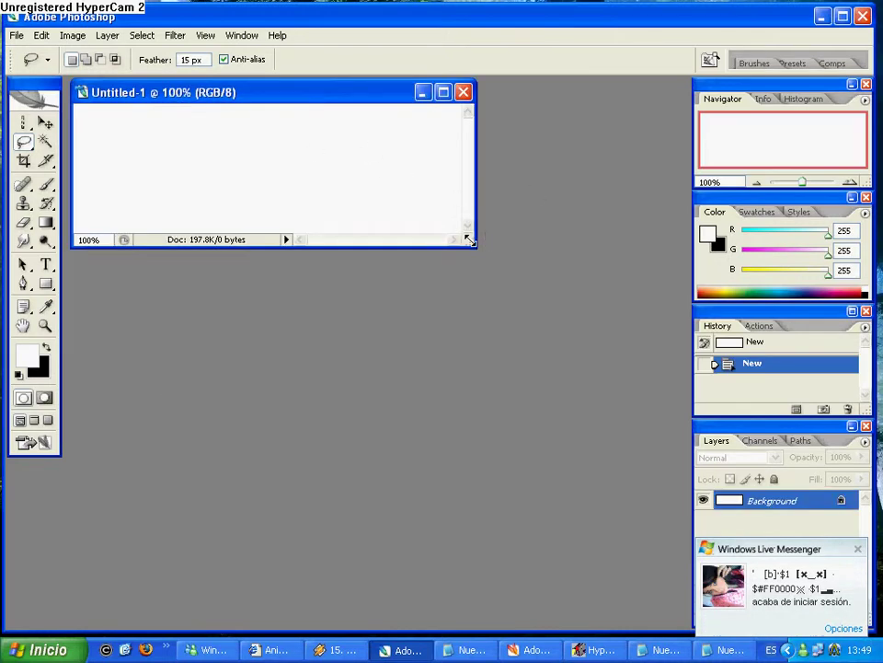
drag(579, 365, 585, 371)
drag(371, 91, 411, 122)
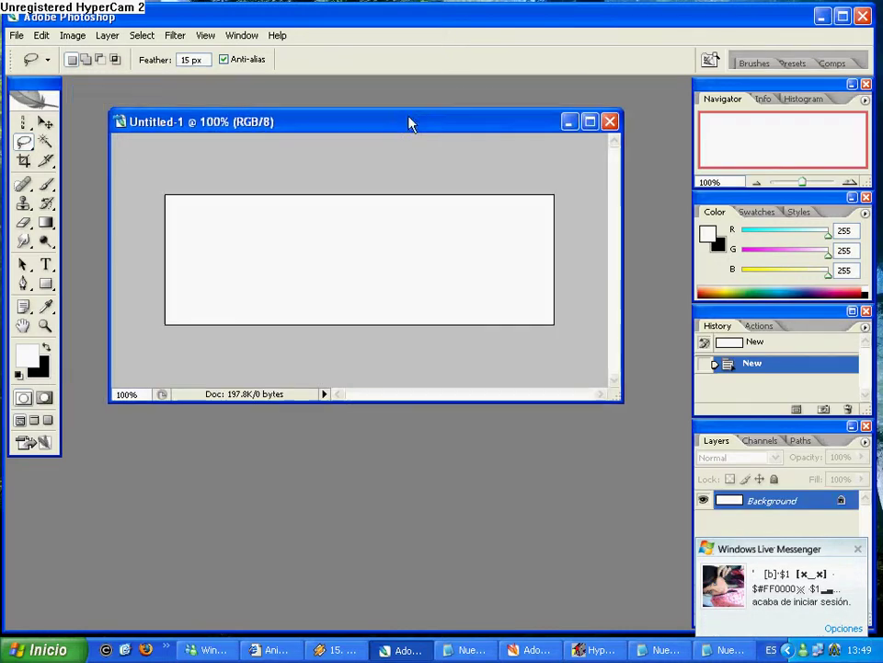
Open the character image clare1vi4 from the renders folder and move its window clear of the blank canvas
click(17, 35)
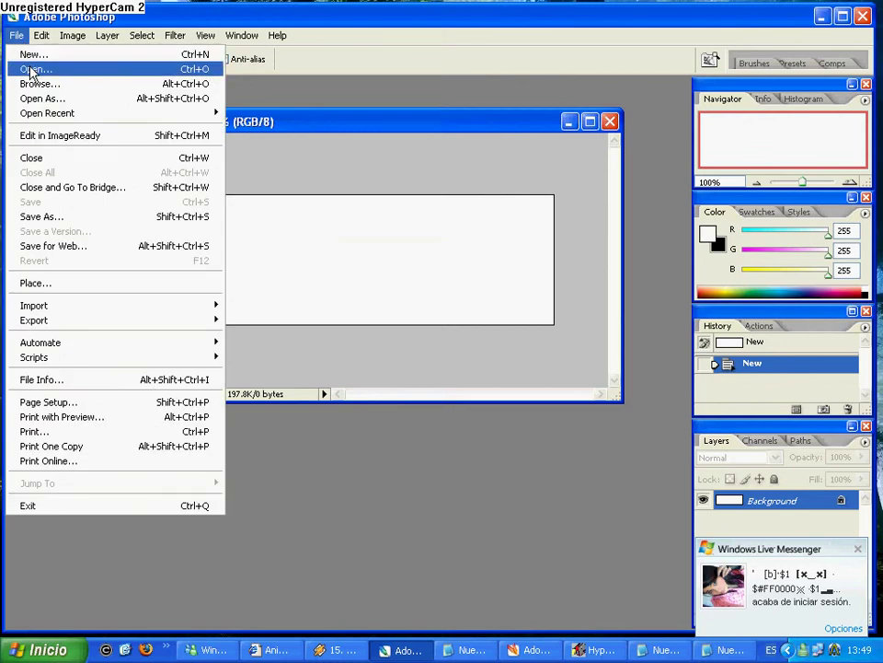
click(32, 70)
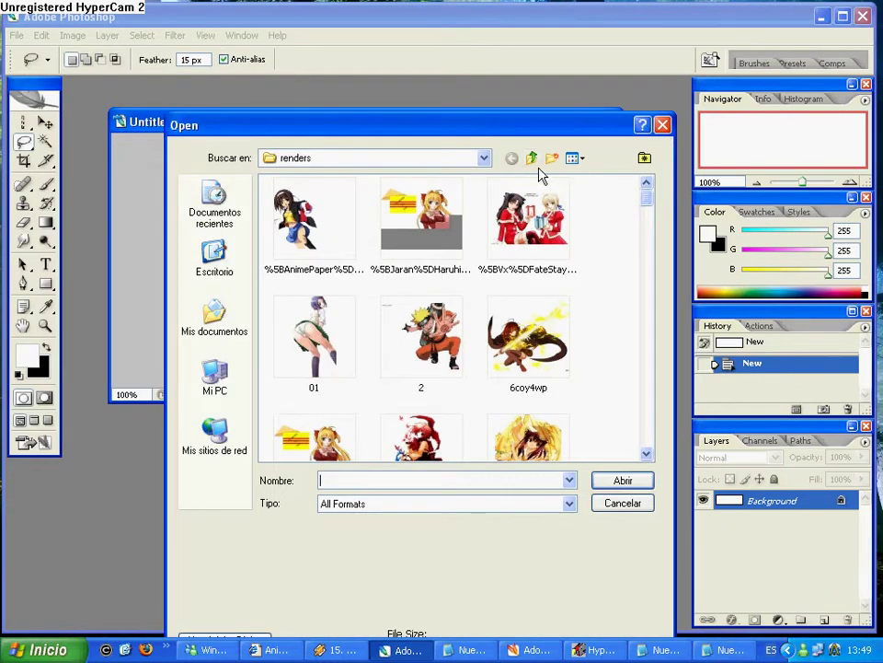
drag(645, 195, 647, 251)
click(539, 355)
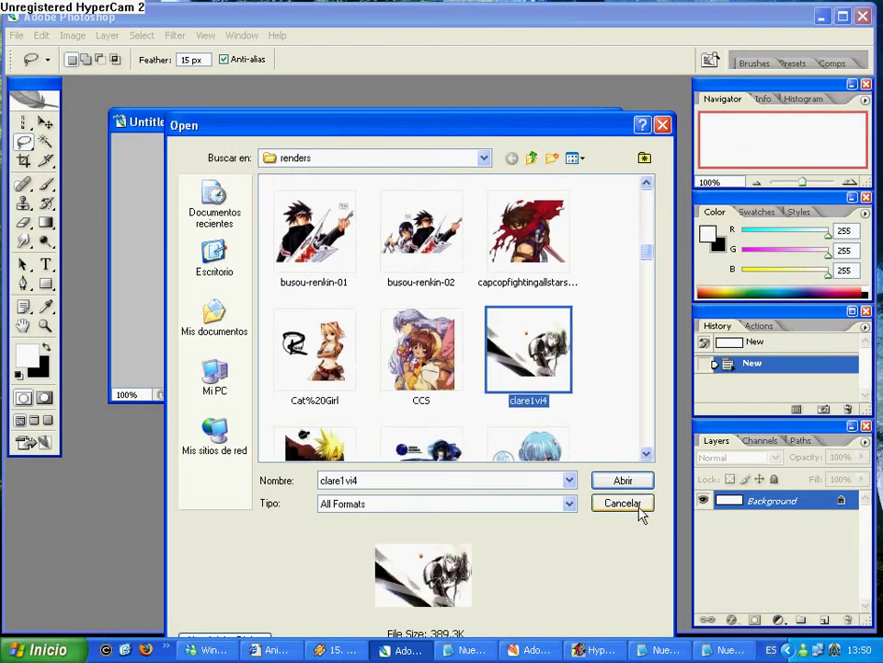
click(622, 480)
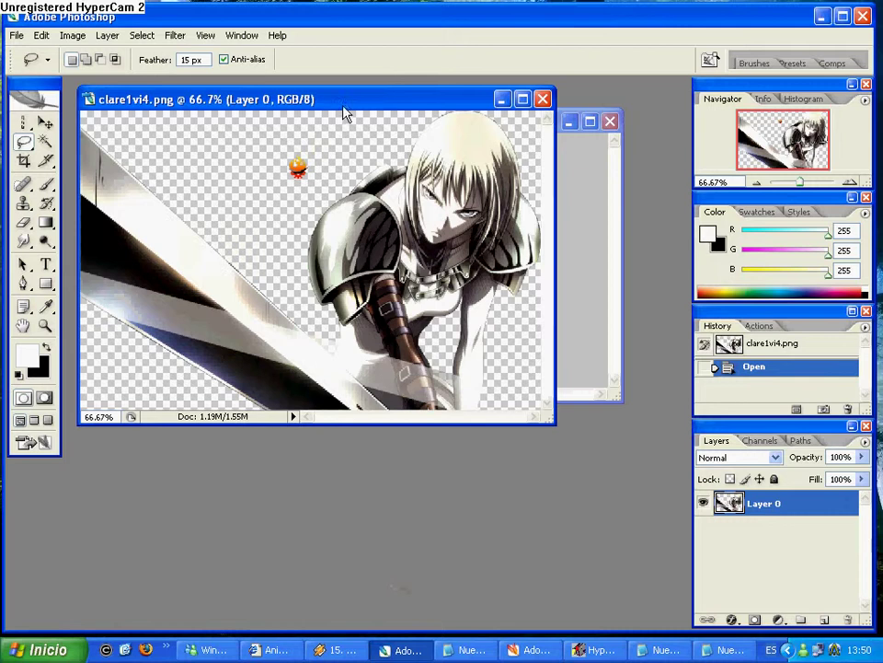
drag(346, 112, 425, 289)
Open the image C4D#2 from the cd4 folder
click(17, 37)
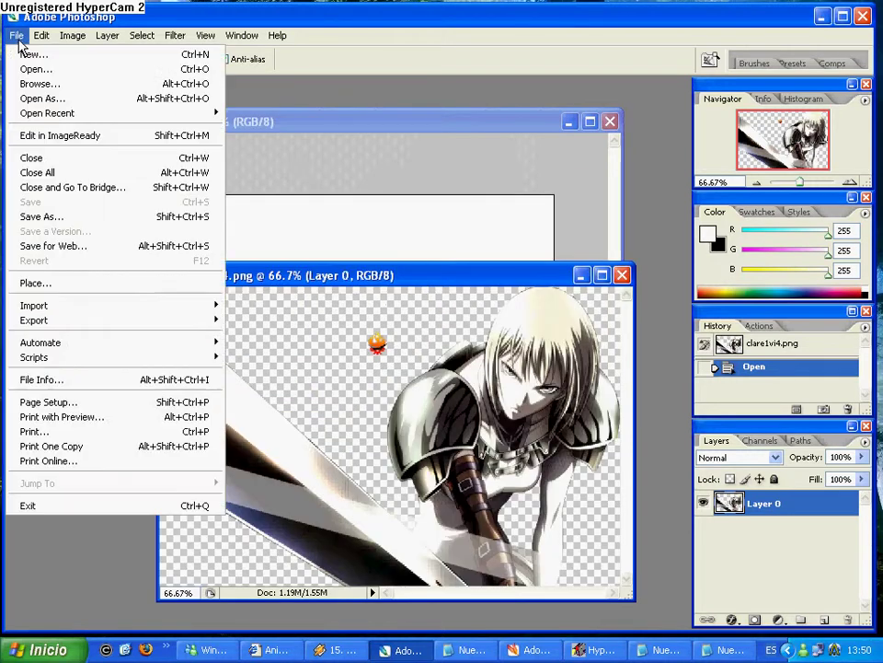
click(42, 68)
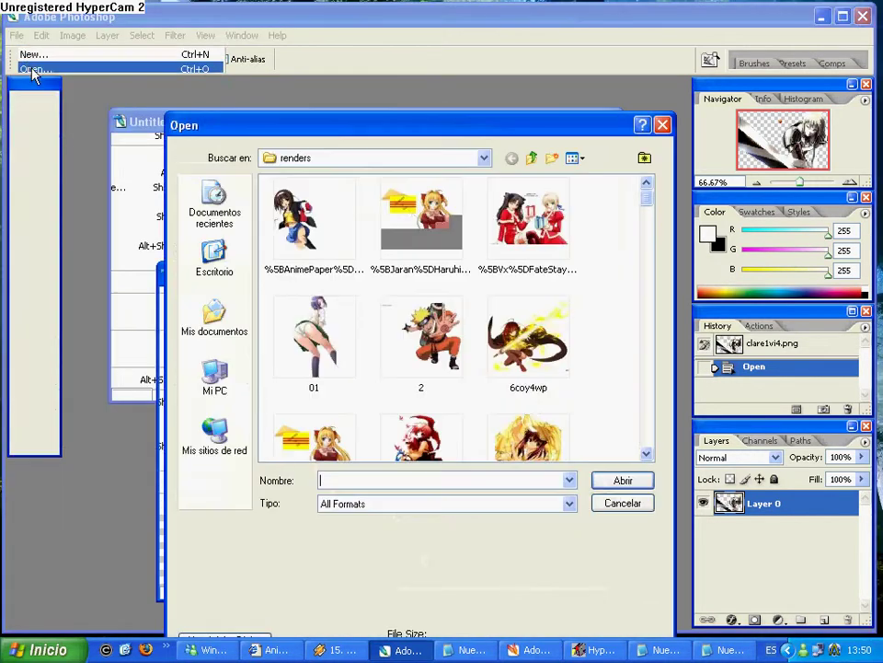
click(532, 160)
double_click(418, 271)
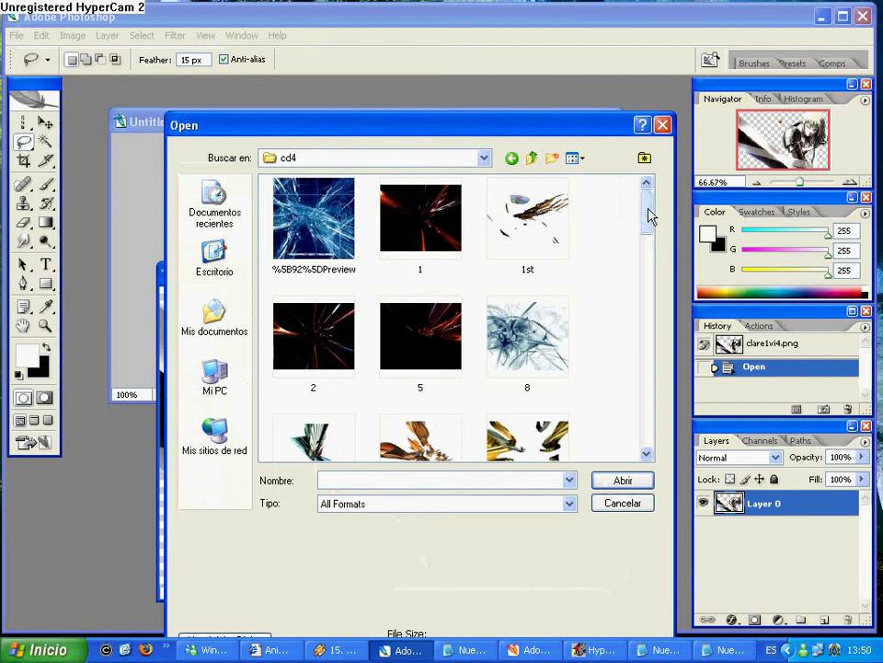
drag(650, 218, 650, 327)
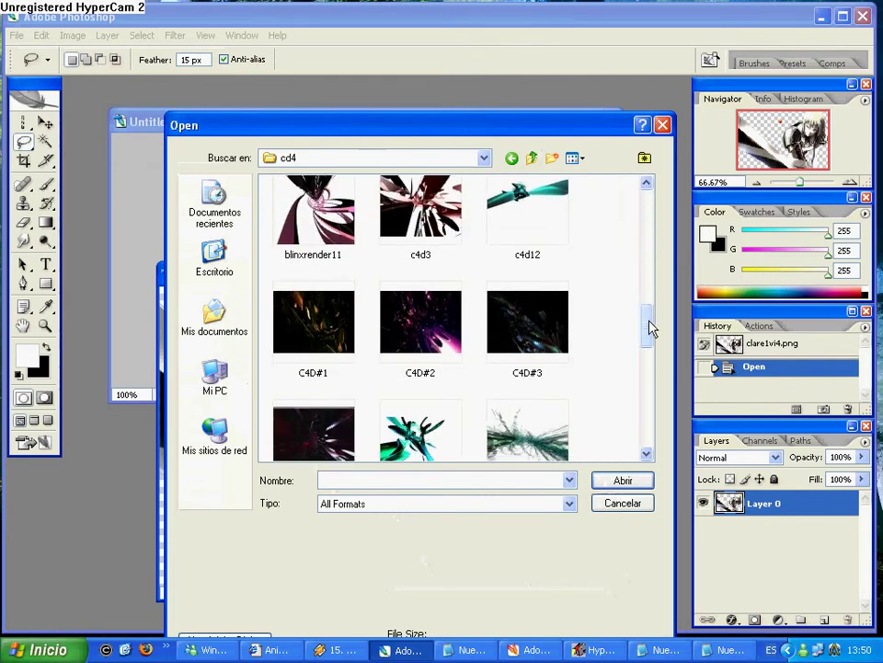
click(463, 329)
click(626, 482)
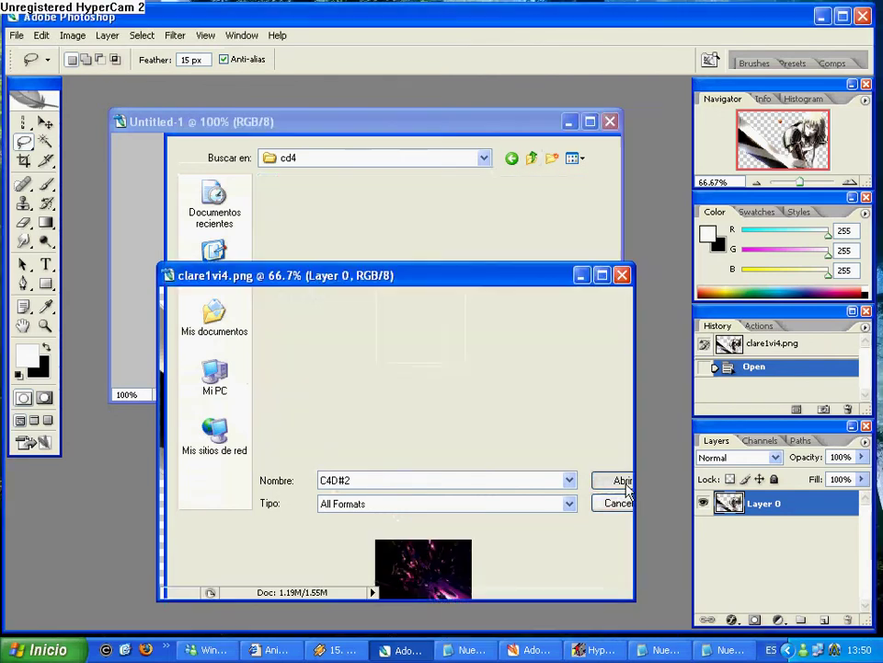
Open the image C4D#3 from the cd4 folder
click(16, 35)
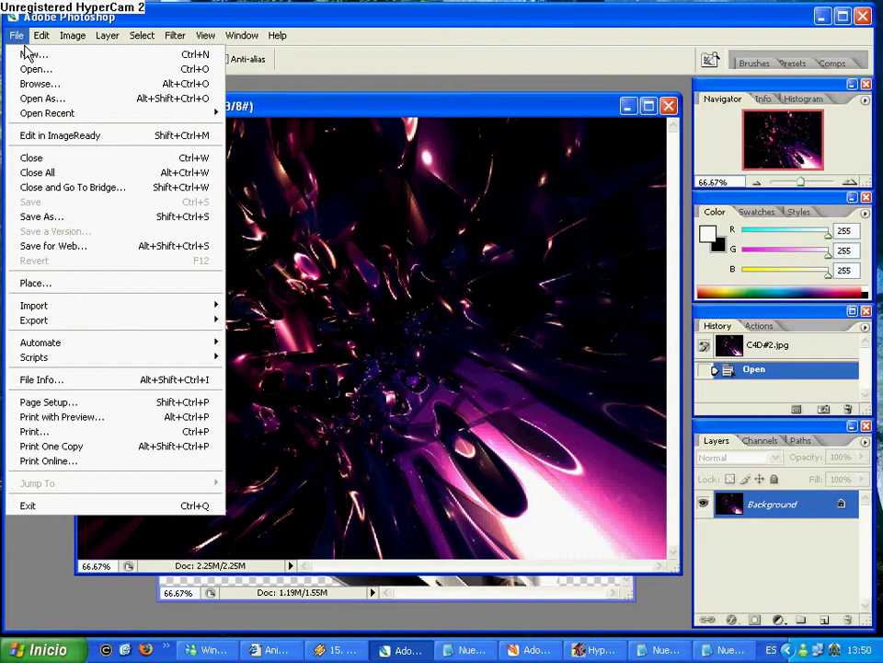
click(37, 69)
drag(652, 221, 660, 337)
click(546, 331)
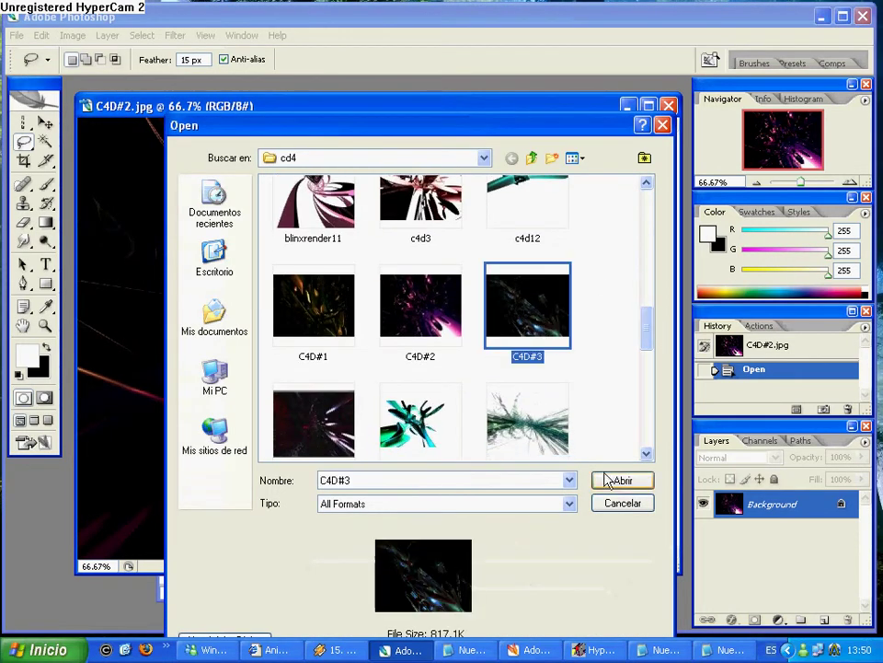
click(621, 480)
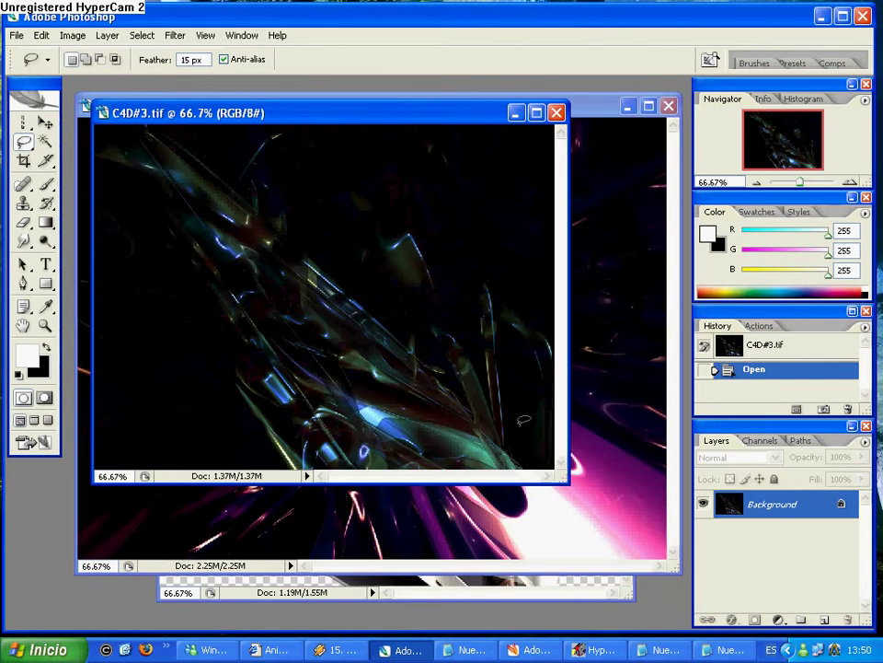
Copy a large rectangular selection covering most of C4D#2.jpg into the blank Untitled-1 document
click(640, 253)
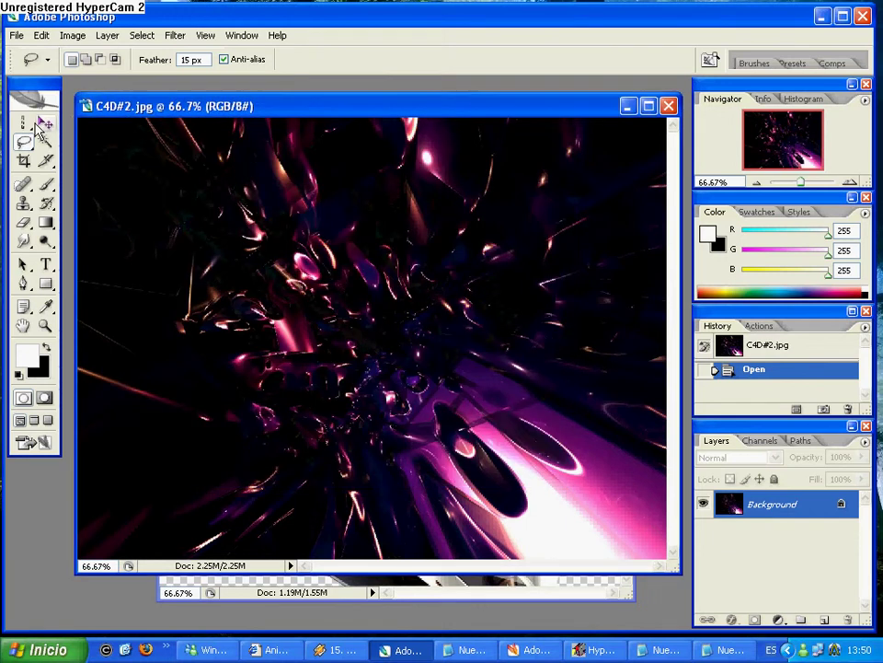
click(24, 125)
click(23, 129)
click(76, 124)
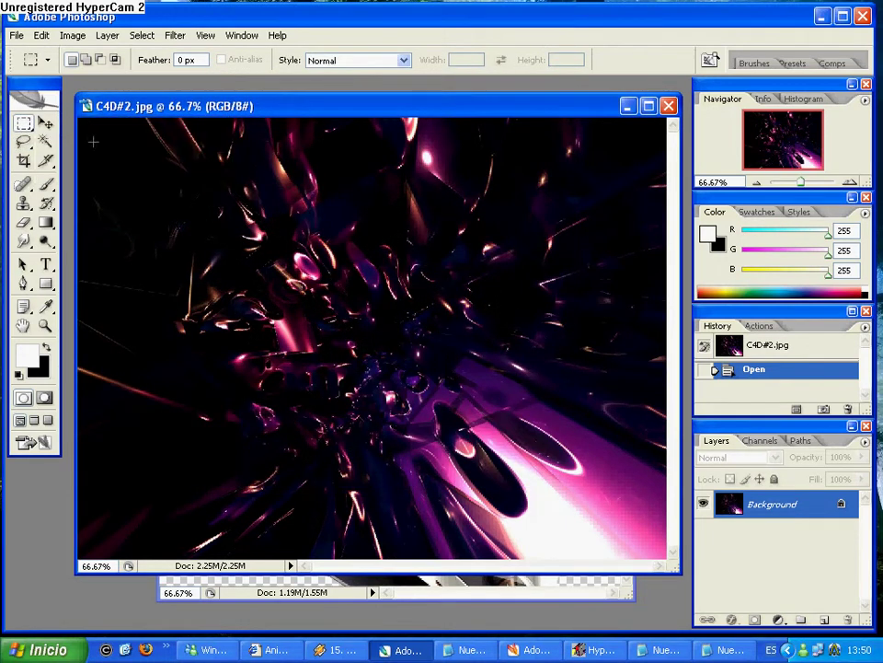
drag(110, 149, 647, 539)
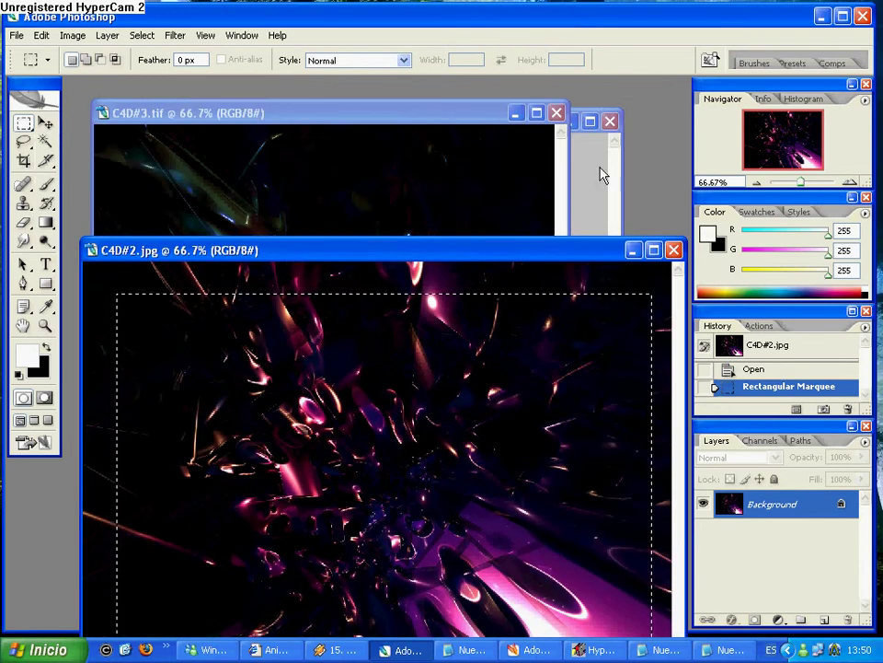
key(ctrl+n)
key(Return)
key(ctrl+v)
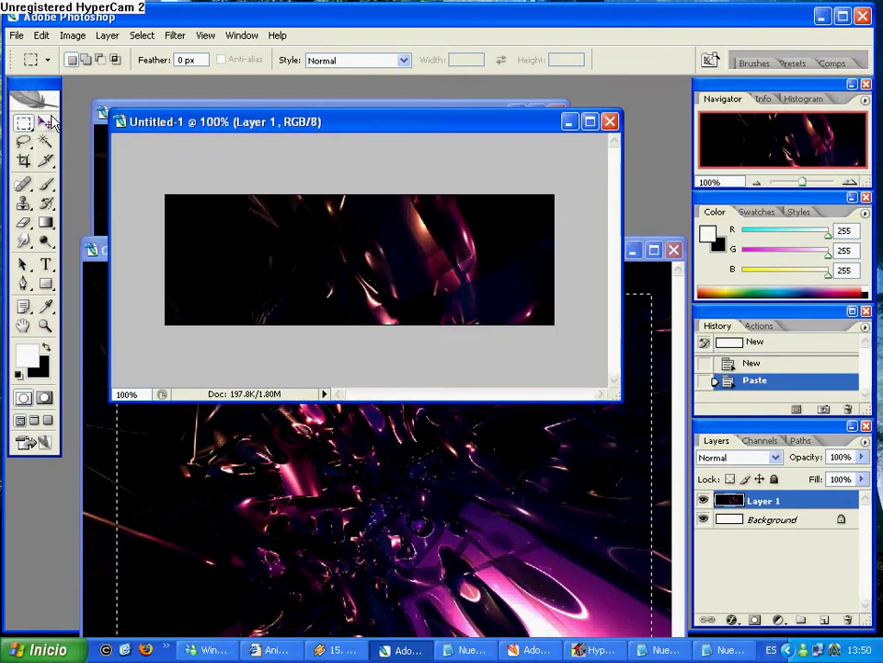
Reposition the pasted purple artwork so its central detail fills the Untitled-1 canvas, and close C4D#2.jpg
key(v)
drag(322, 178, 364, 162)
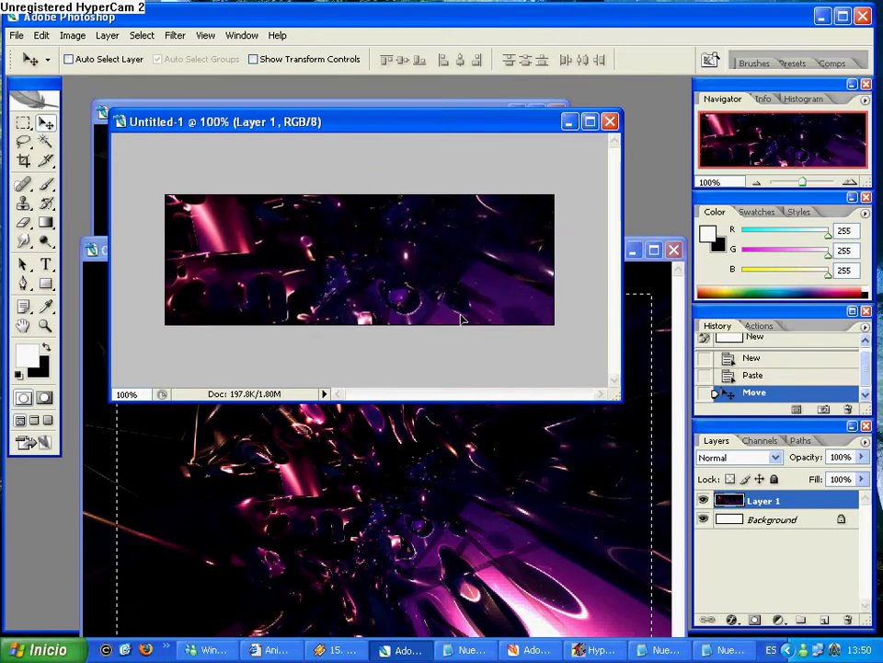
click(675, 250)
click(674, 250)
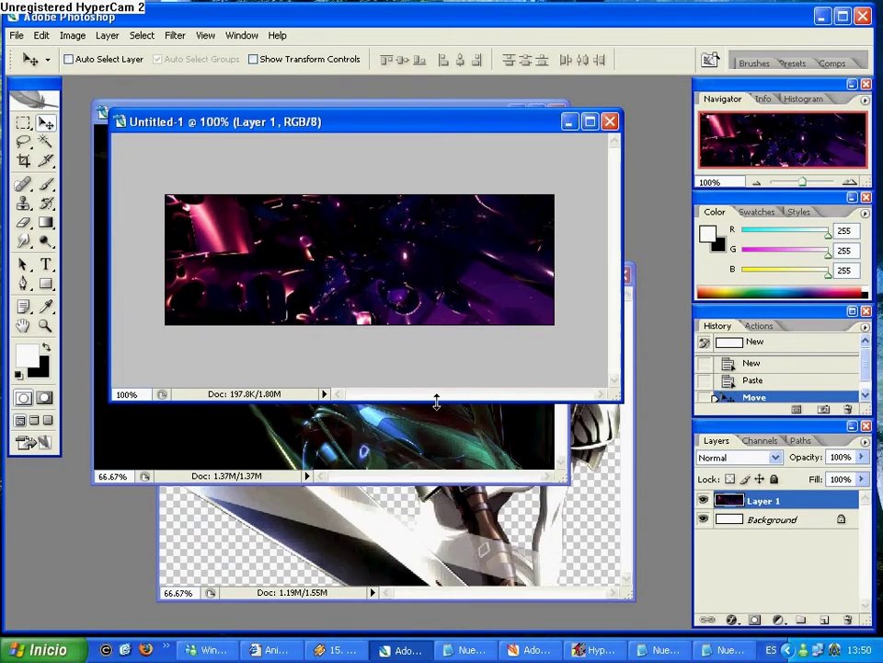
Copy a rectangular selection of nearly all of C4D#3.tif into Untitled-1 as a new layer
click(560, 450)
drag(558, 476, 610, 514)
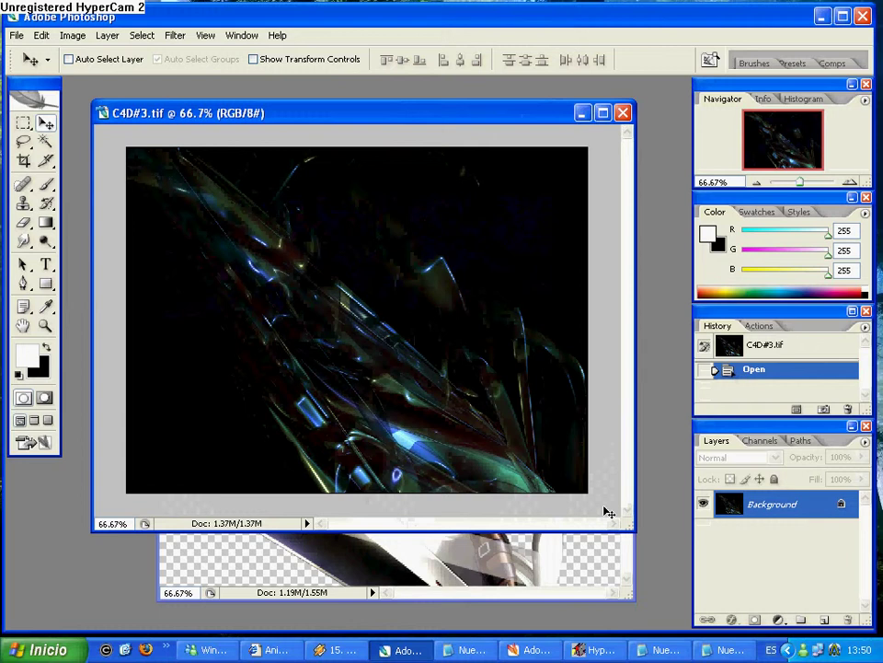
click(23, 121)
drag(212, 221, 654, 556)
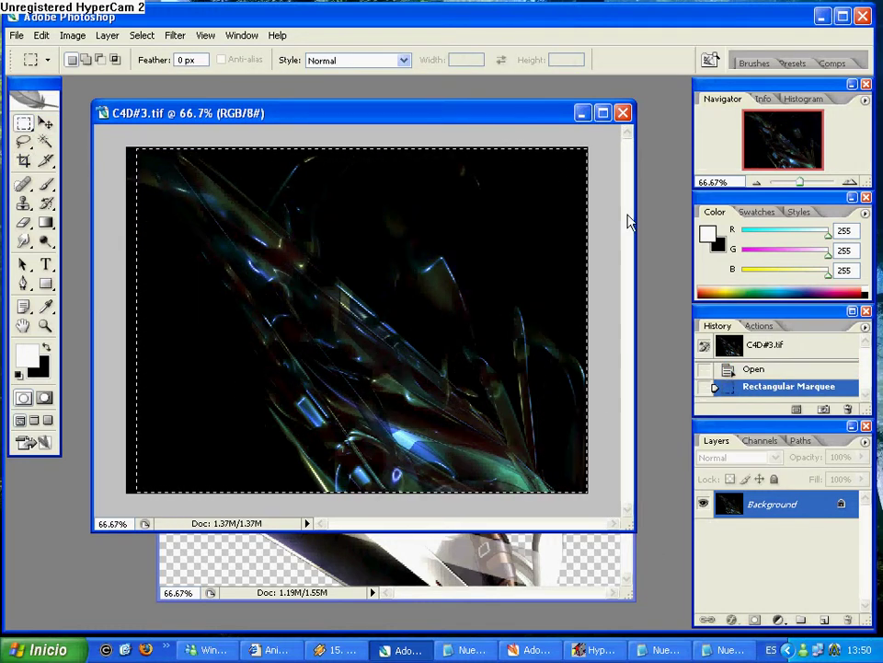
drag(510, 115, 523, 184)
click(480, 140)
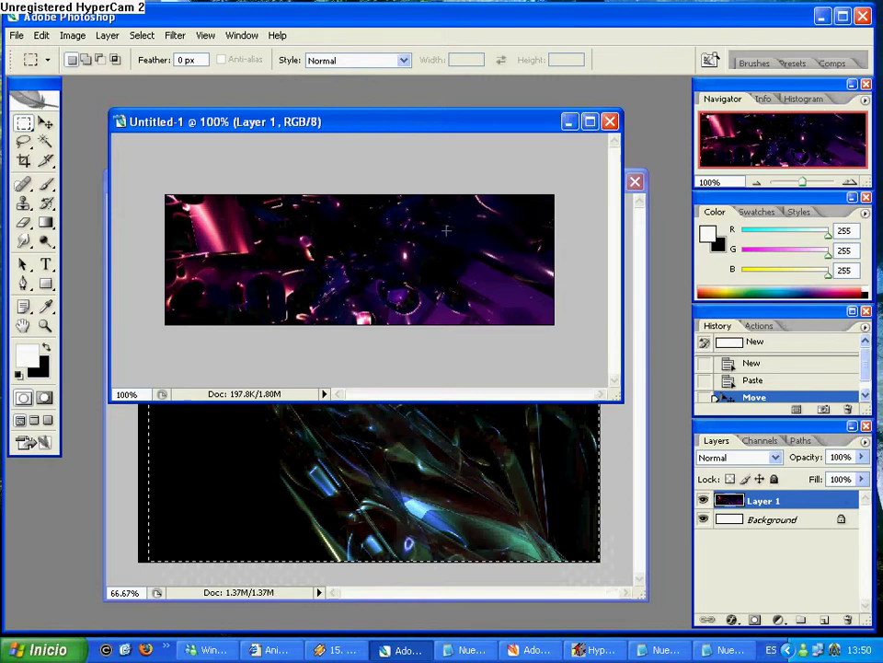
key(ctrl+v)
Set Layer 2's blending mode to Screen and position its blue streaks over the right part of the canvas
click(45, 123)
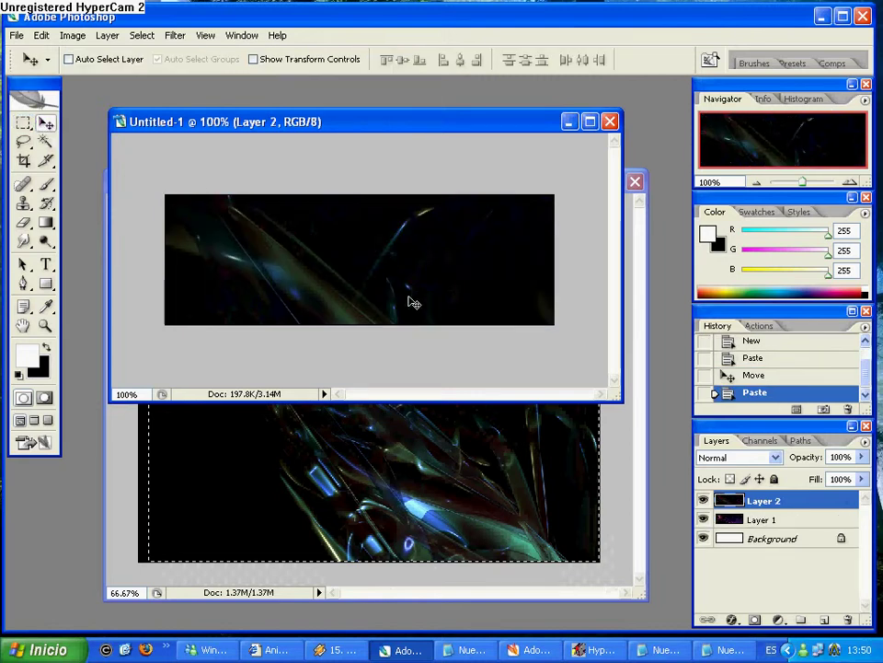
drag(410, 300, 523, 368)
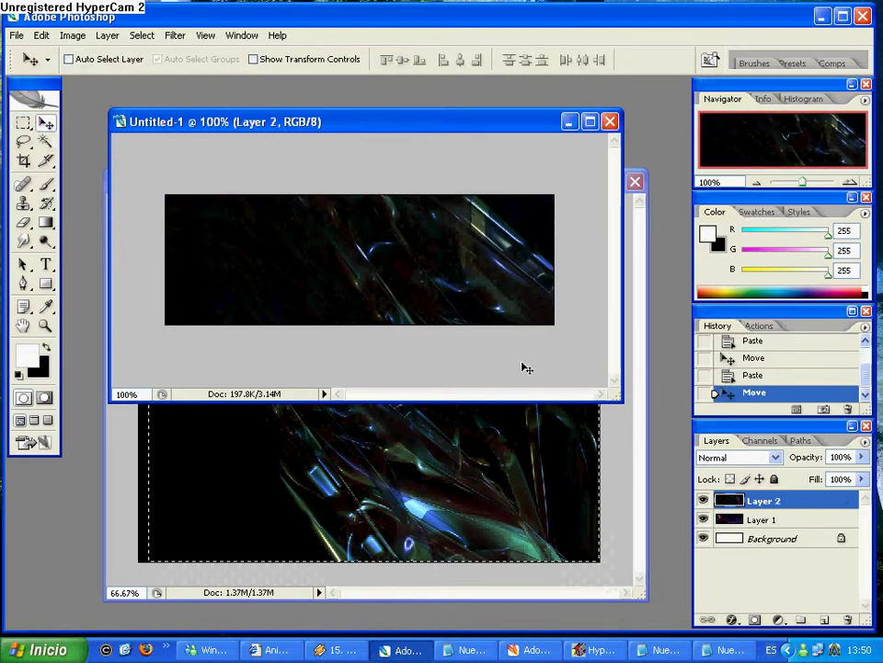
click(764, 457)
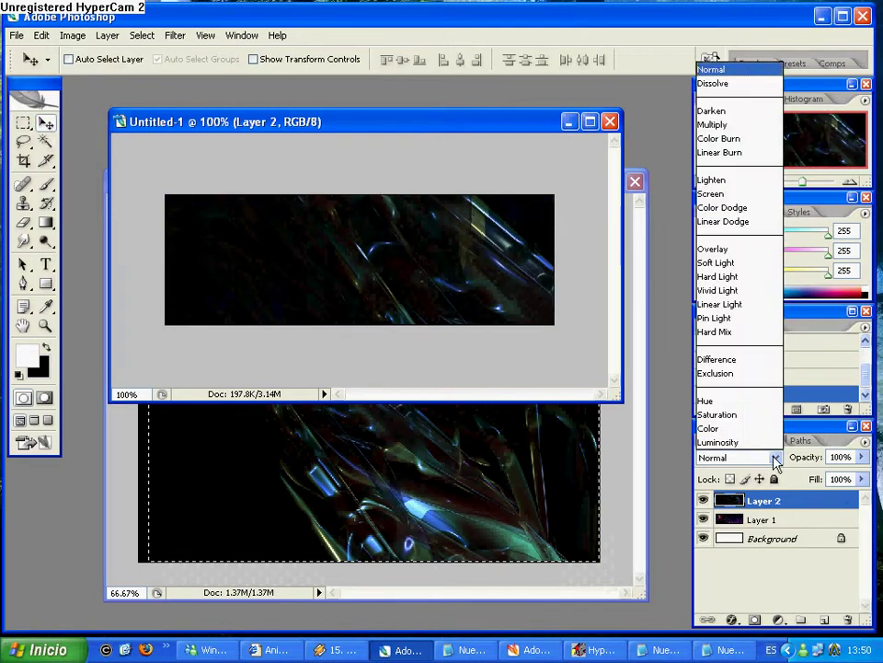
click(720, 194)
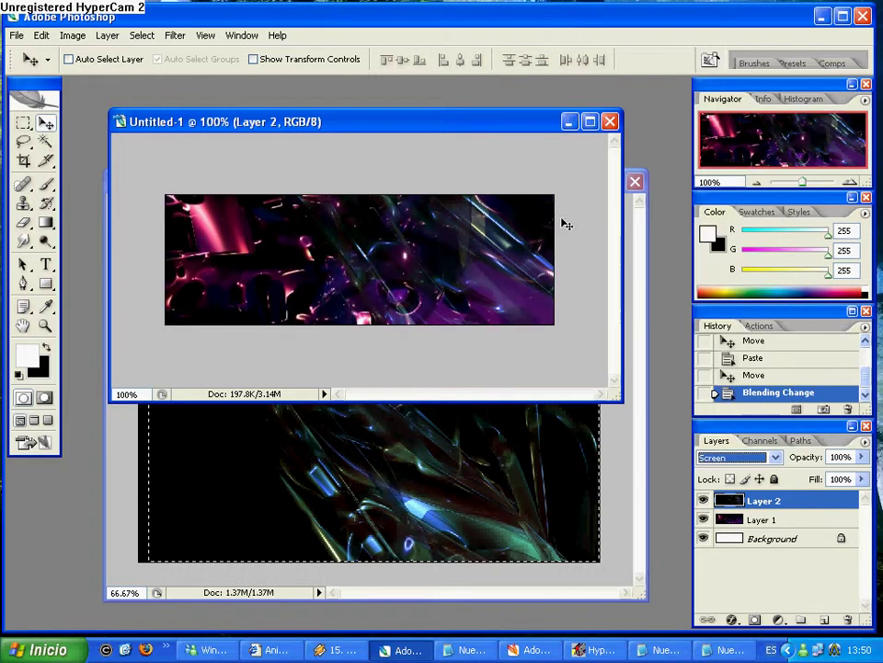
drag(452, 269, 430, 225)
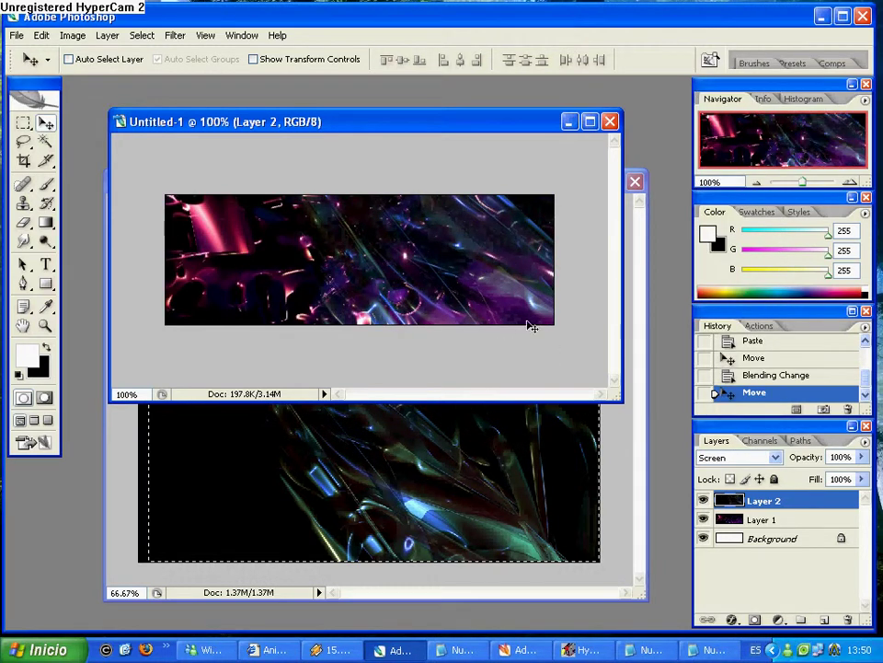
drag(511, 311, 494, 288)
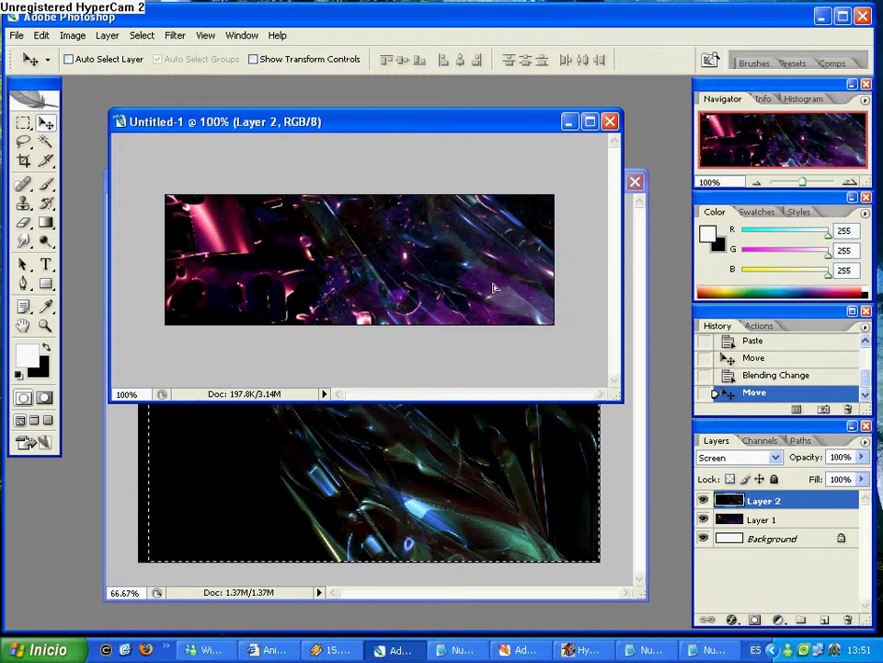
Close C4D#3.tif and resize the clare1vi4.png image to a width of 400 pixels
click(634, 181)
click(635, 182)
click(618, 466)
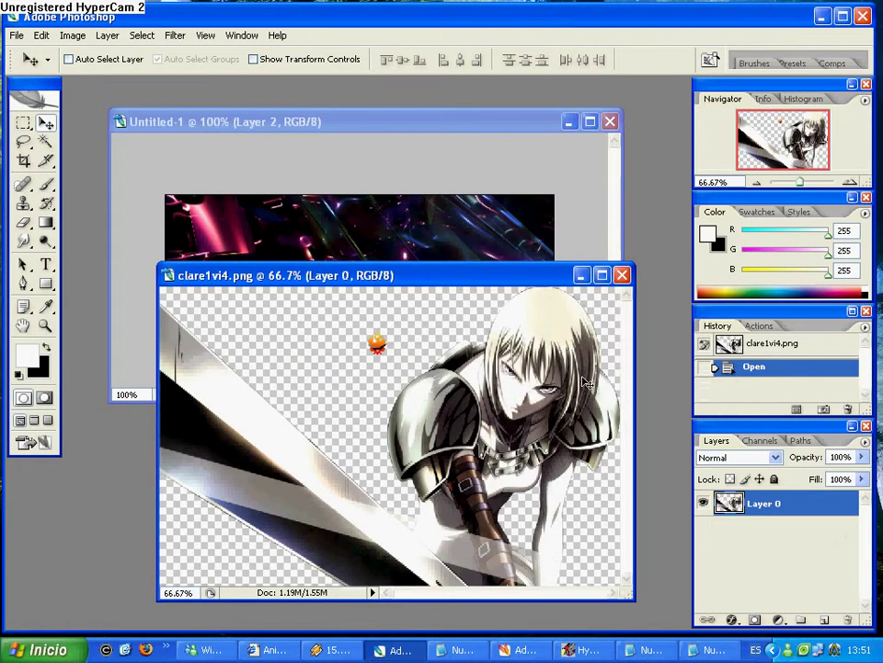
right_click(472, 280)
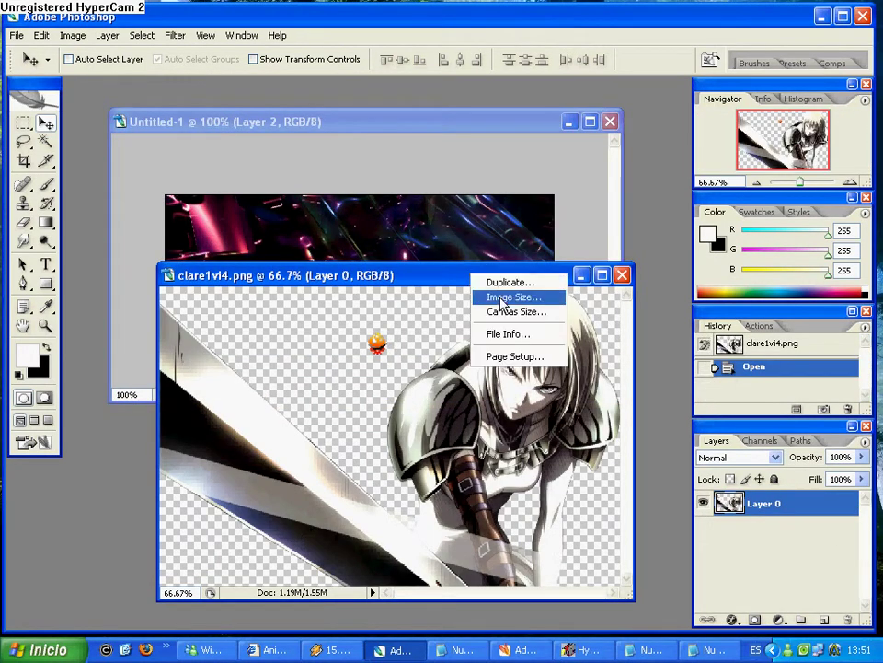
click(480, 296)
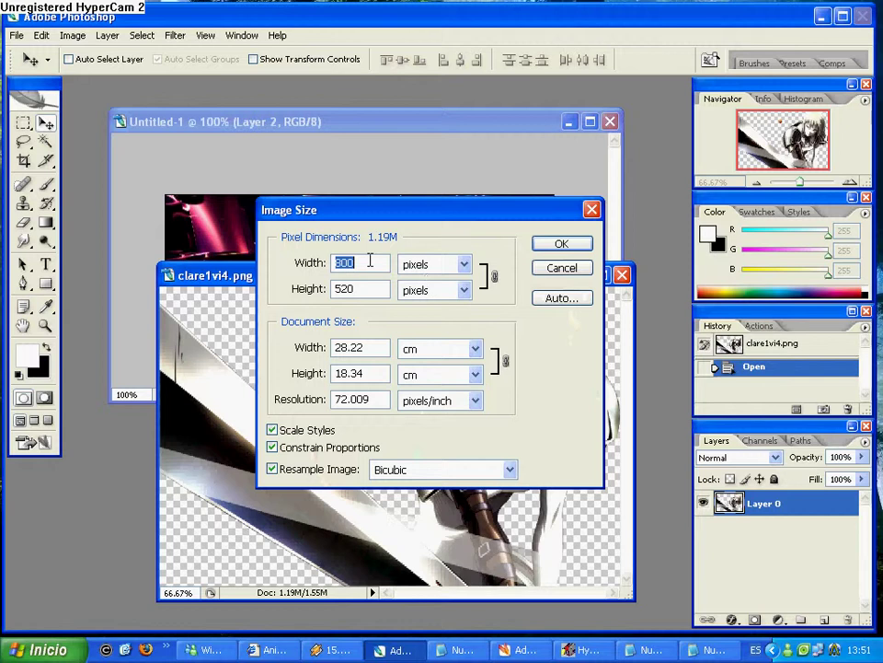
text(400)
click(562, 243)
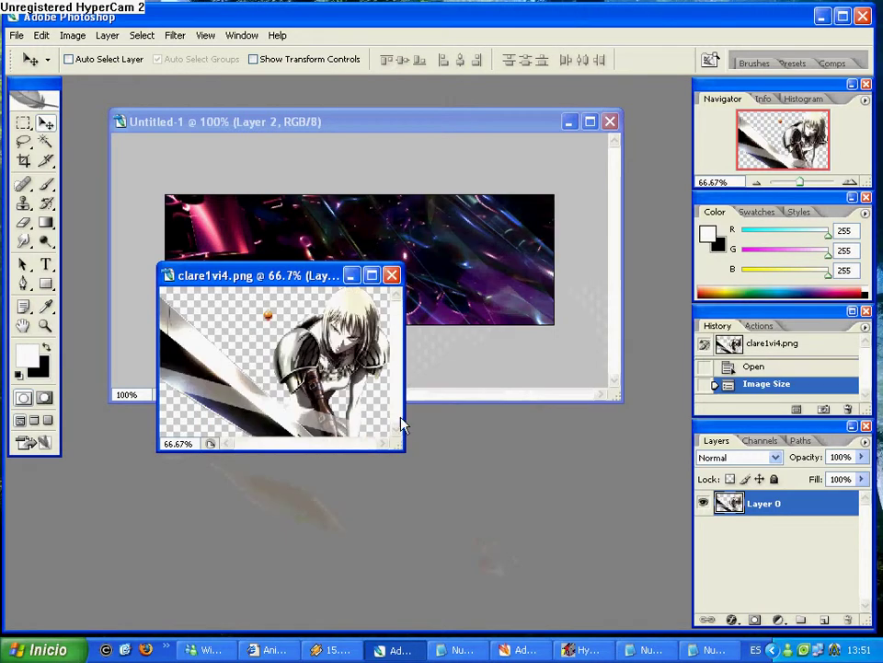
Select the transparent areas around the character in clare1vi4.png with the Magic Wand, and invert the selection to capture the character and sword
drag(556, 549, 577, 557)
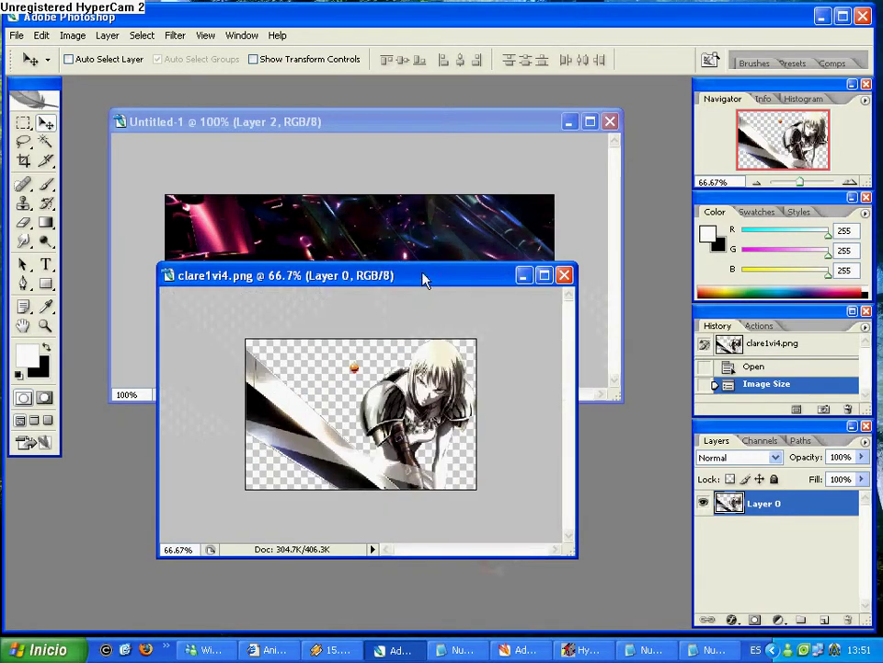
drag(424, 280, 428, 207)
click(849, 183)
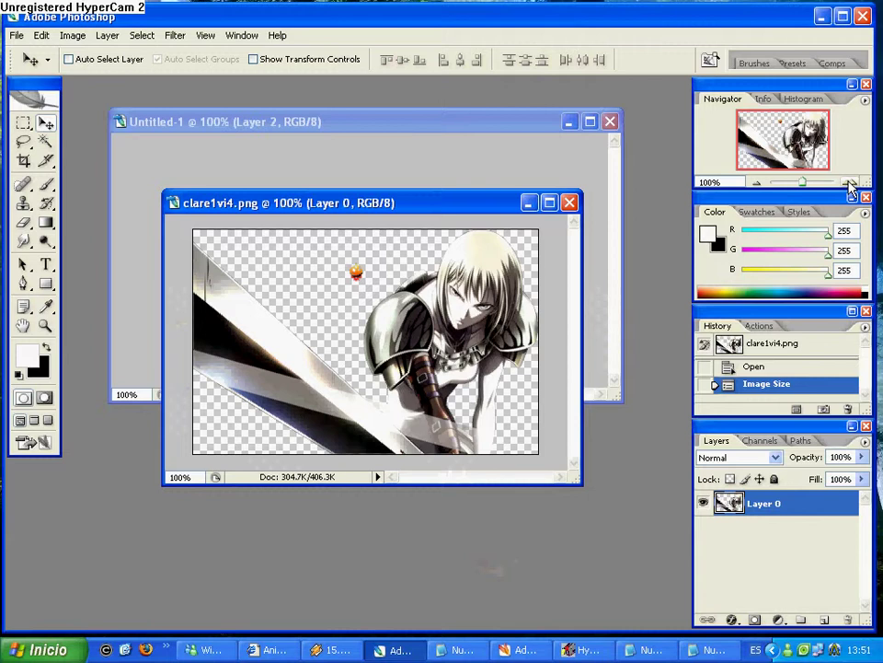
click(45, 140)
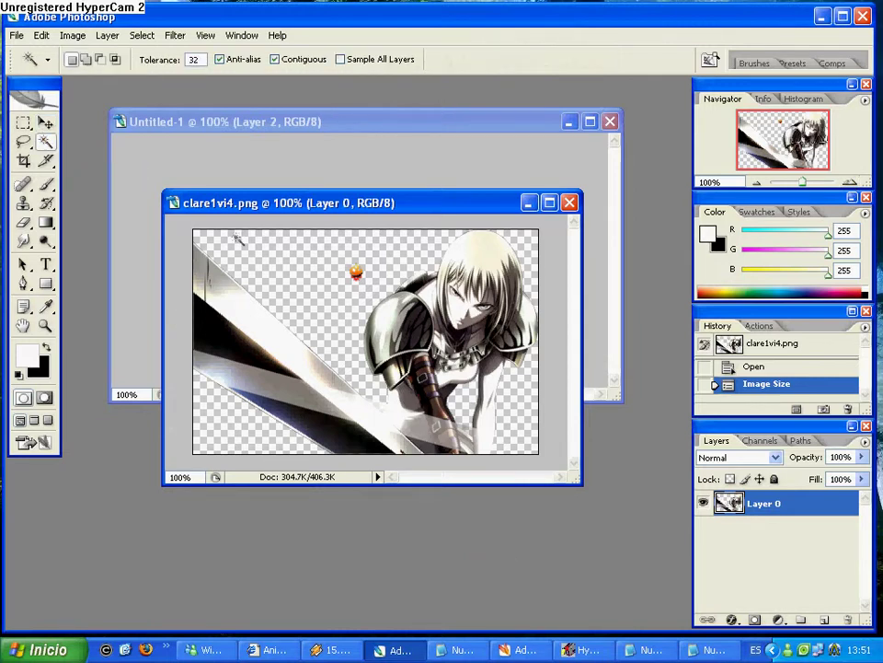
click(311, 268)
shift+click(254, 429)
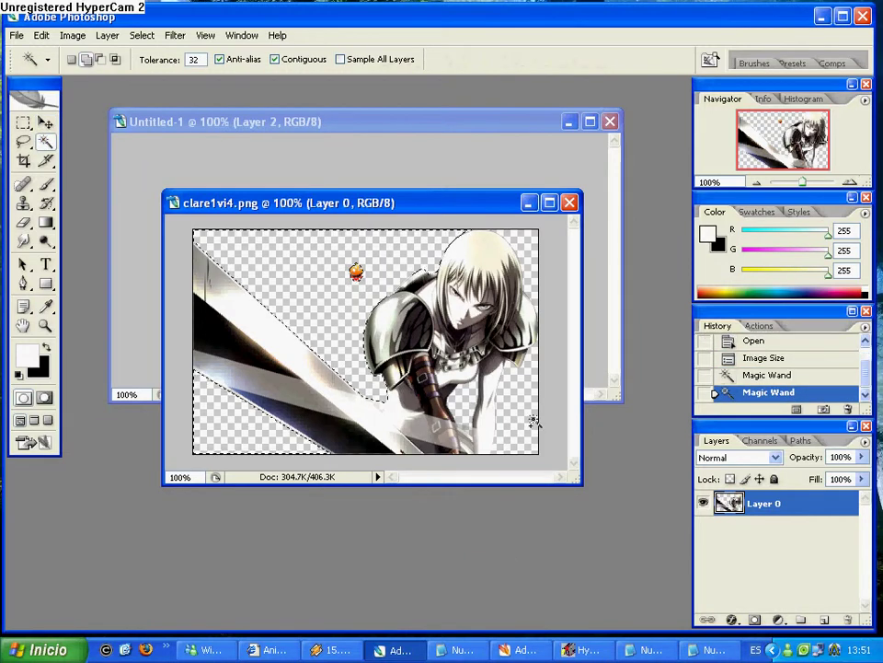
shift+click(520, 378)
shift+click(529, 250)
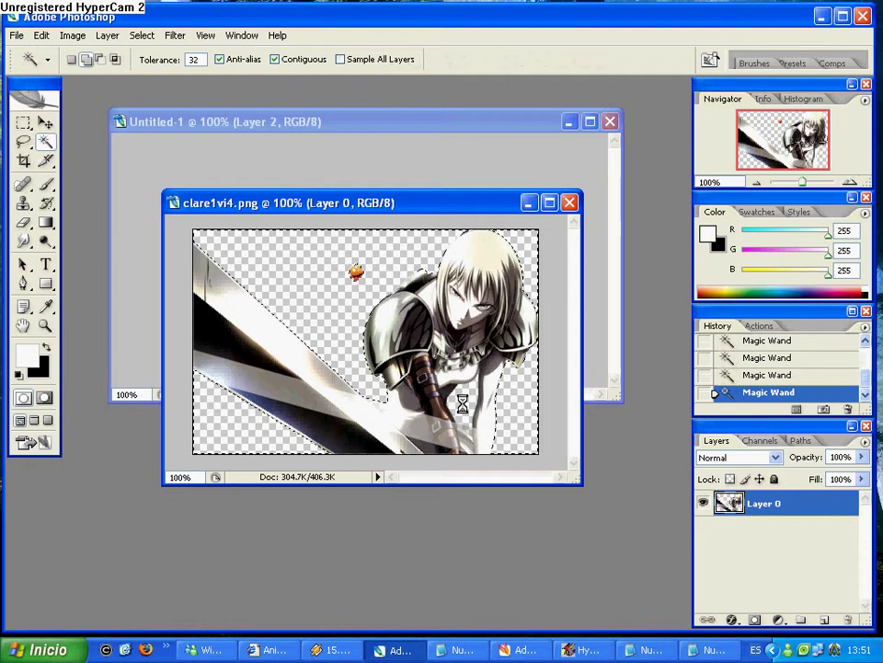
key(ctrl+shift+i)
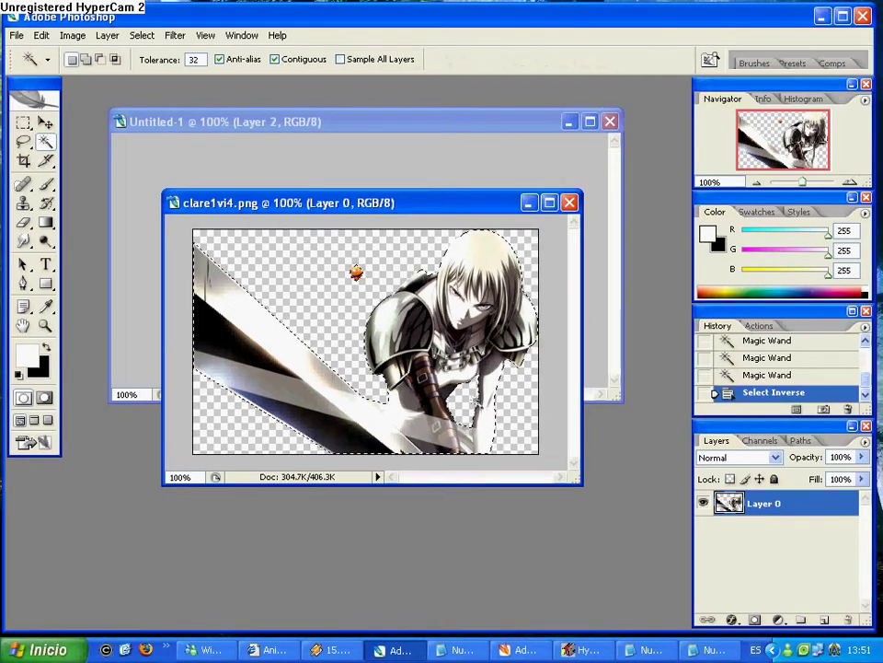
Copy the selected character into Untitled-1 as a new layer and position it with the sword at the left edge and the head fully inside
click(465, 136)
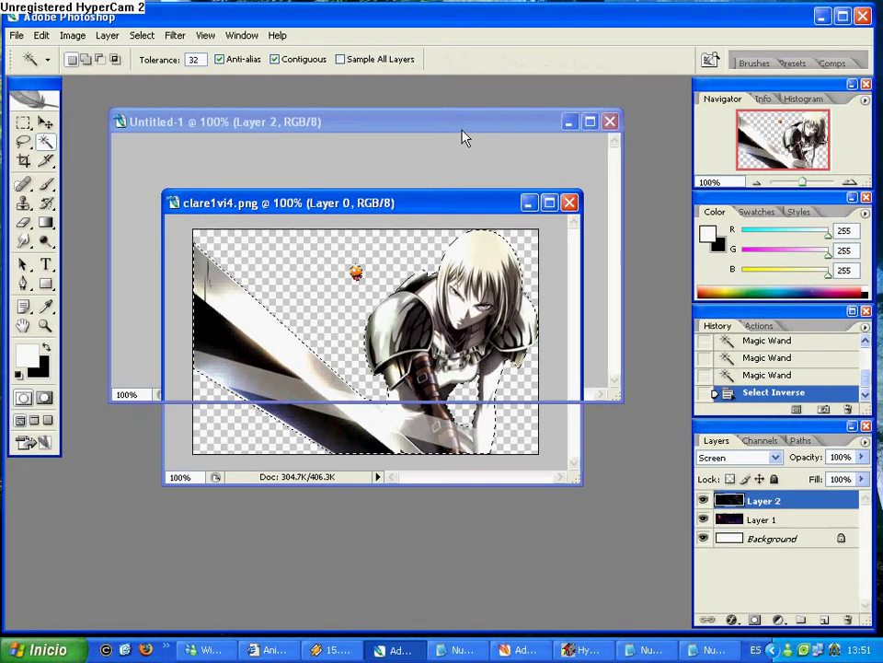
key(ctrl+v)
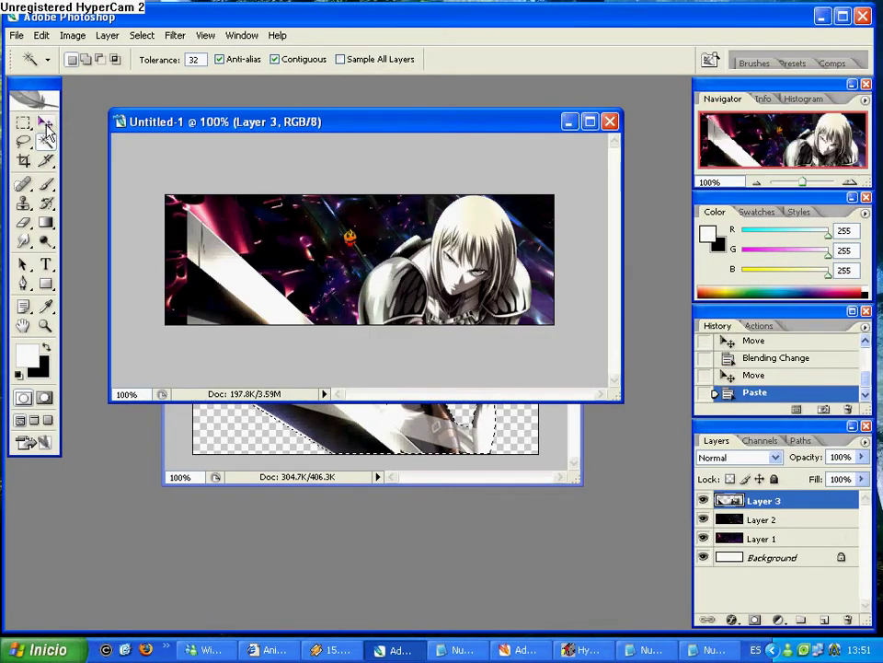
click(45, 123)
drag(337, 218, 317, 210)
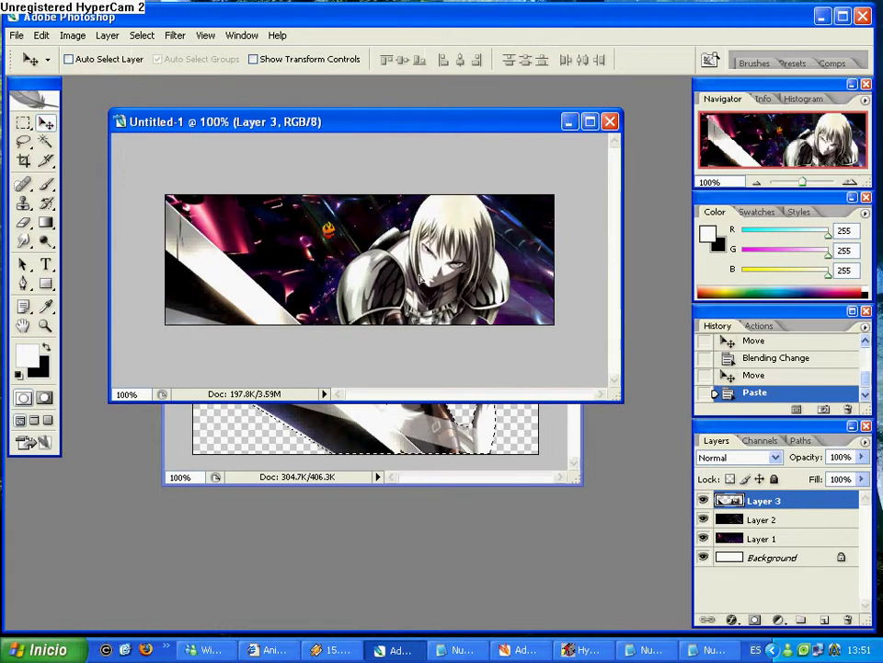
drag(419, 275, 416, 268)
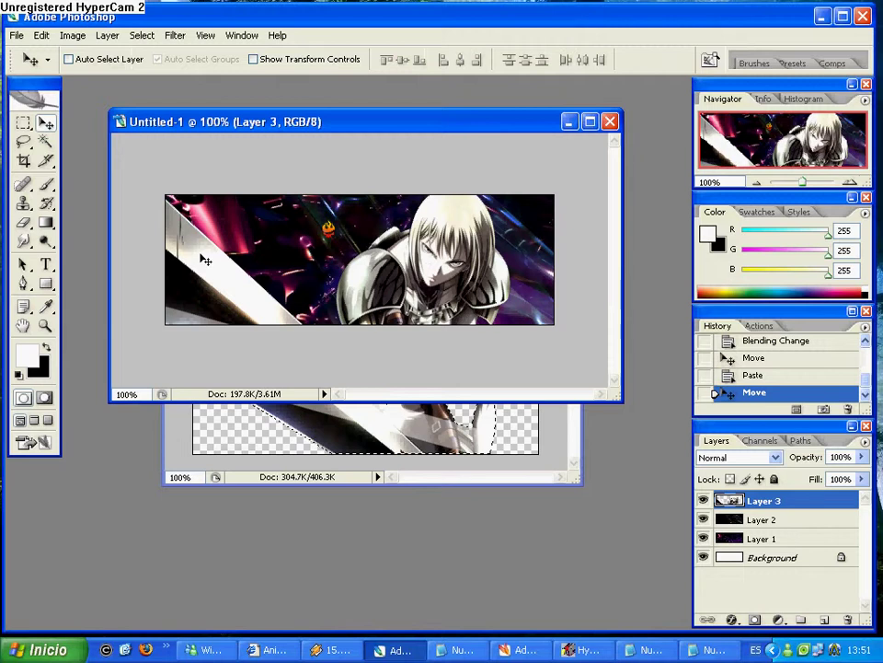
Erase the small orange emblem beside the character on Layer 3 and duplicate the cleaned layer twice
click(24, 222)
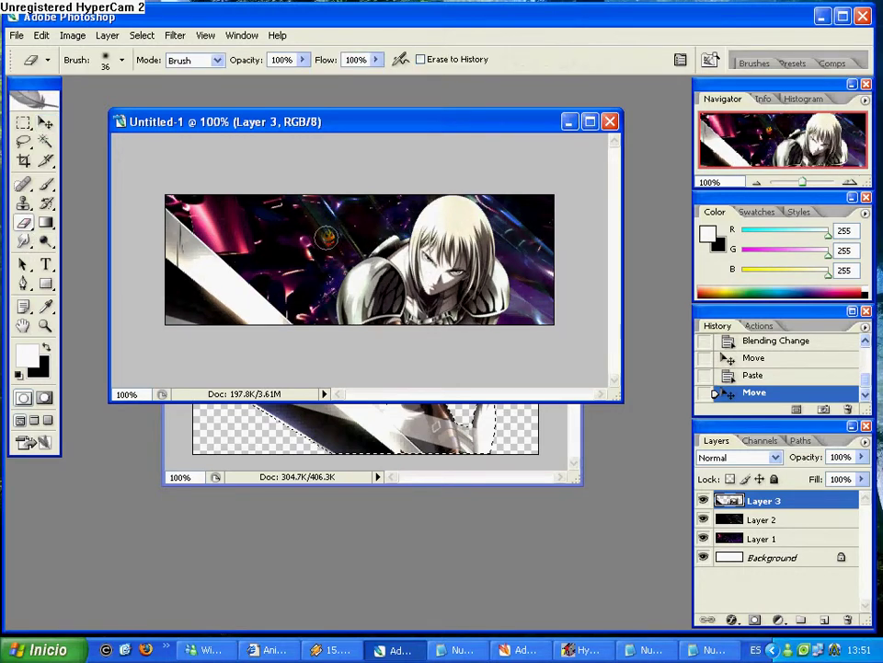
click(327, 233)
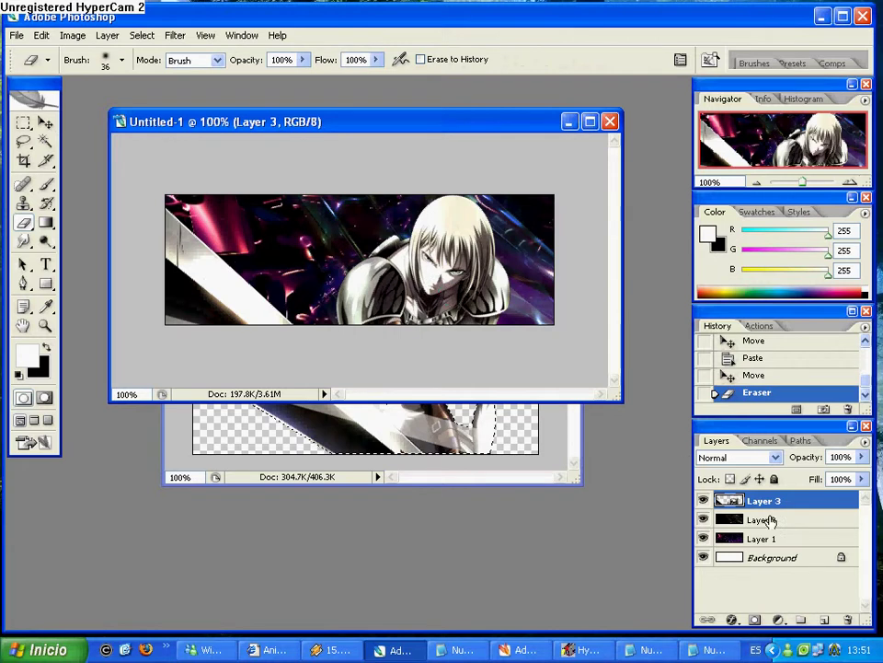
drag(790, 501, 825, 618)
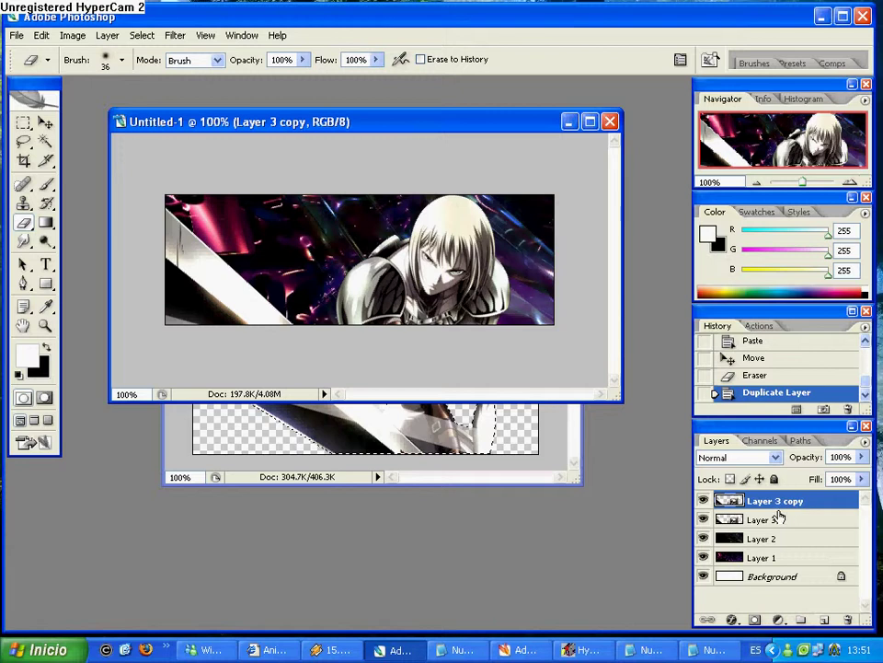
drag(797, 507, 826, 618)
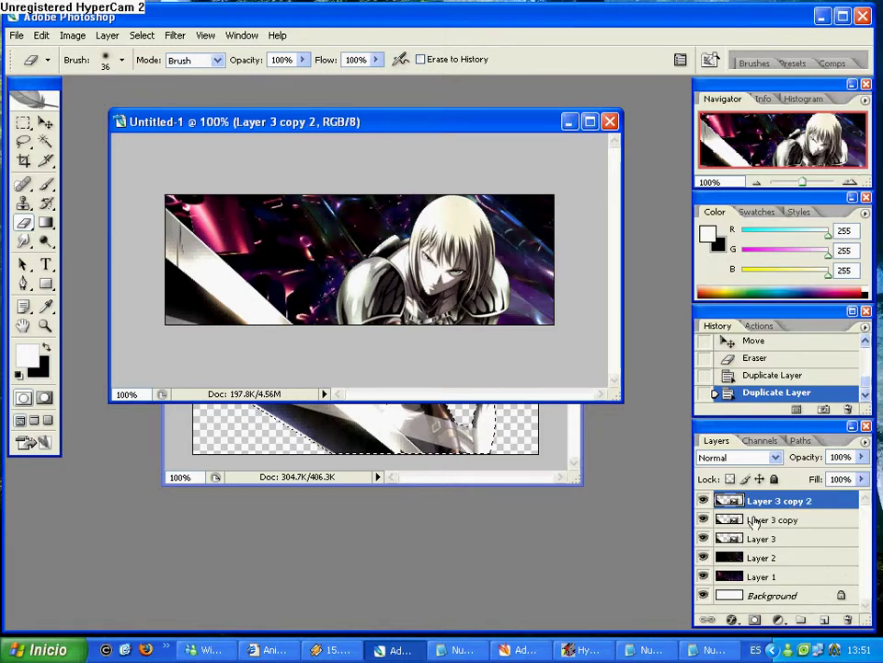
Apply a Gaussian Blur with a 2.5-pixel radius to Layer 3 copy
click(780, 521)
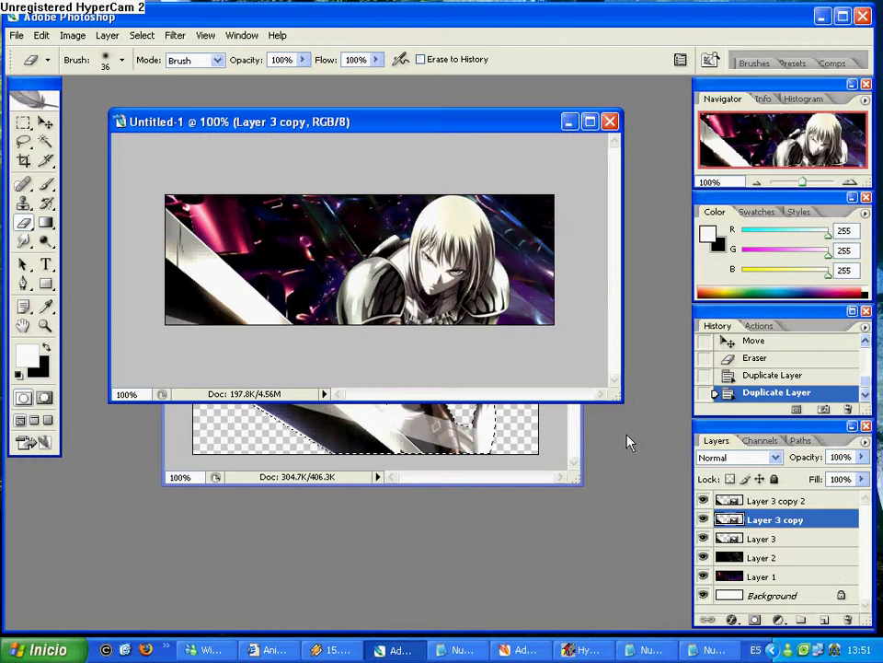
click(175, 36)
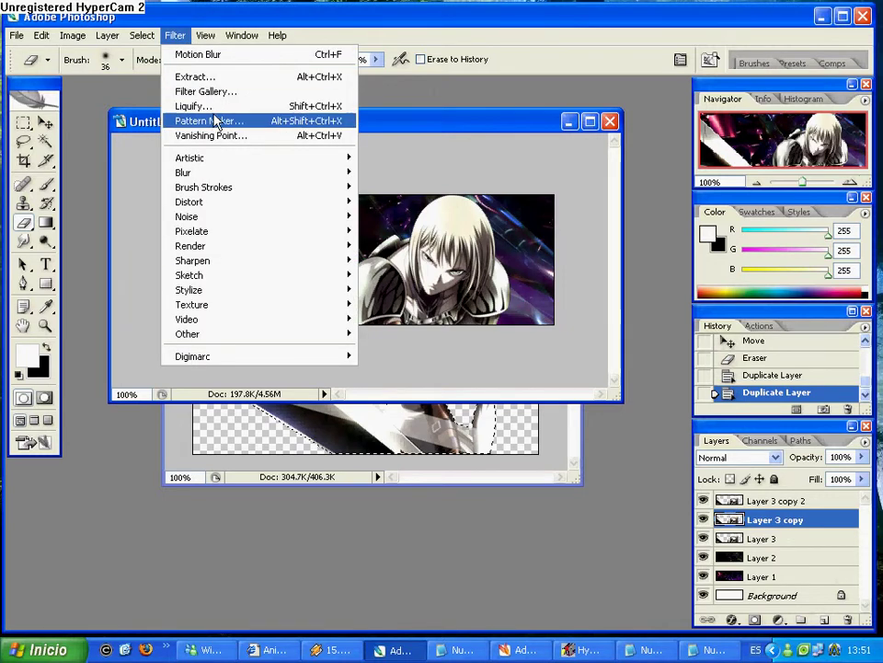
mouse_move(217, 172)
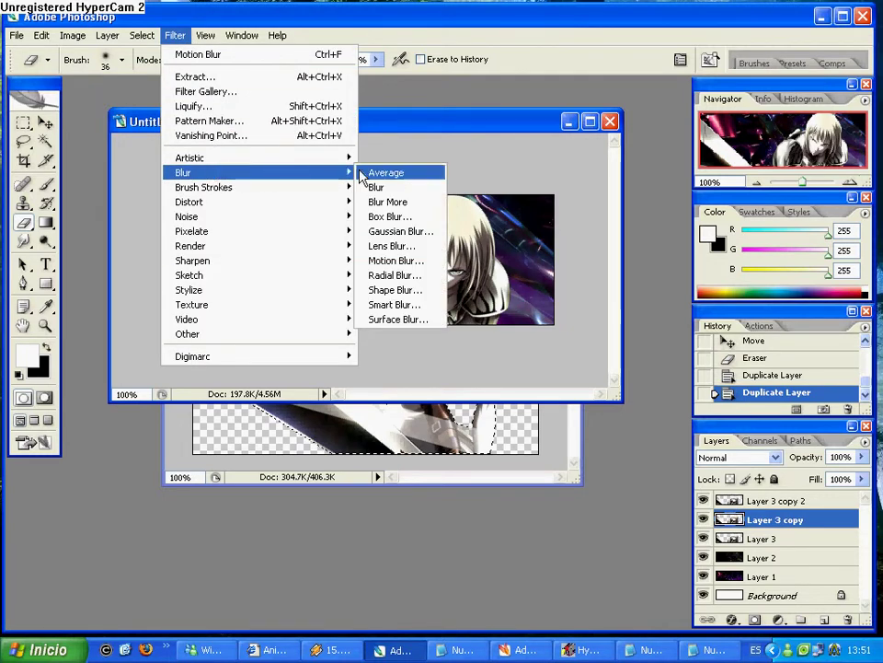
click(428, 231)
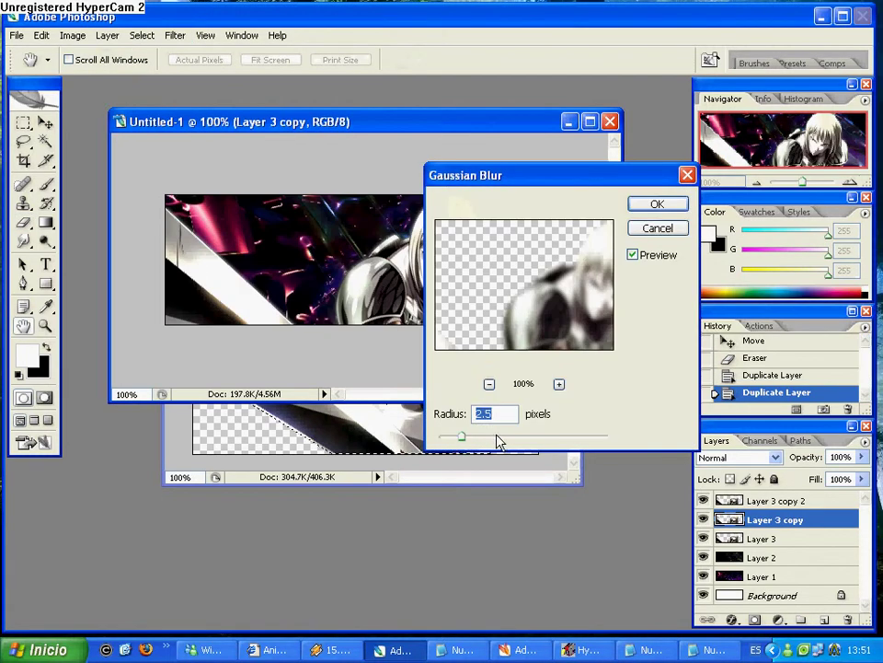
click(651, 204)
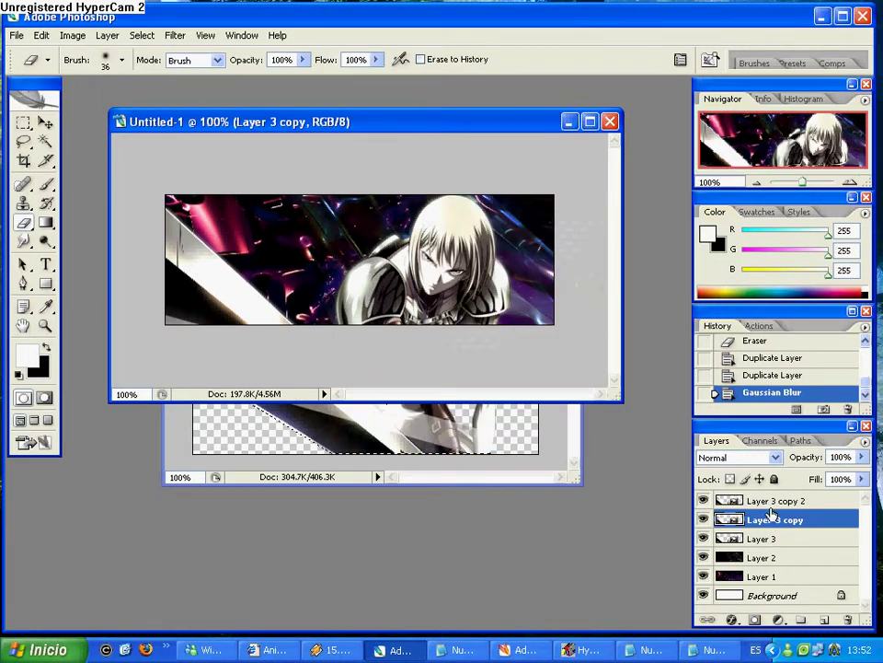
Apply a Motion Blur to Layer 3 copy 2 with an angle of 0° and a distance of 46 pixels
click(773, 502)
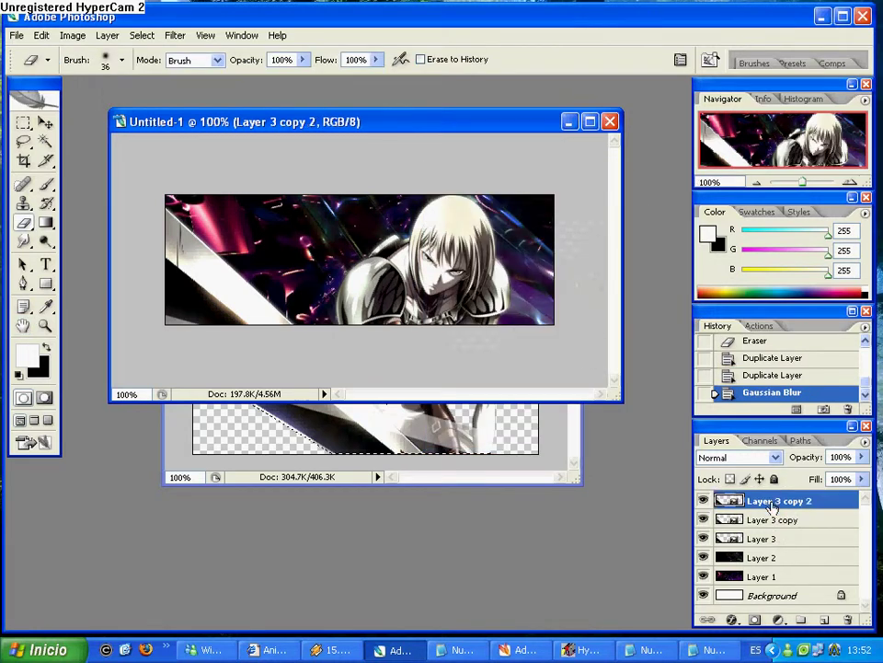
click(175, 36)
mouse_move(273, 211)
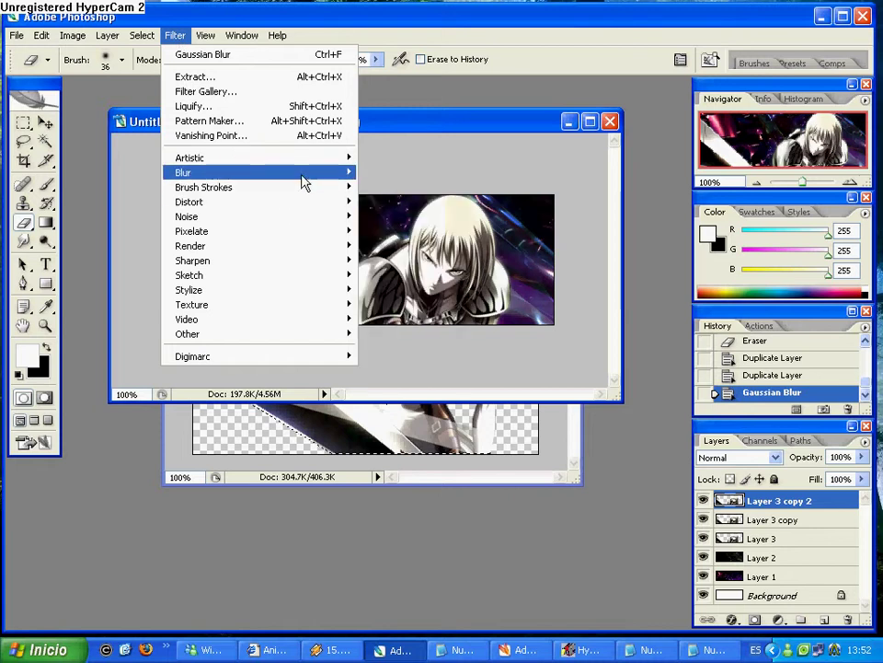
mouse_move(304, 173)
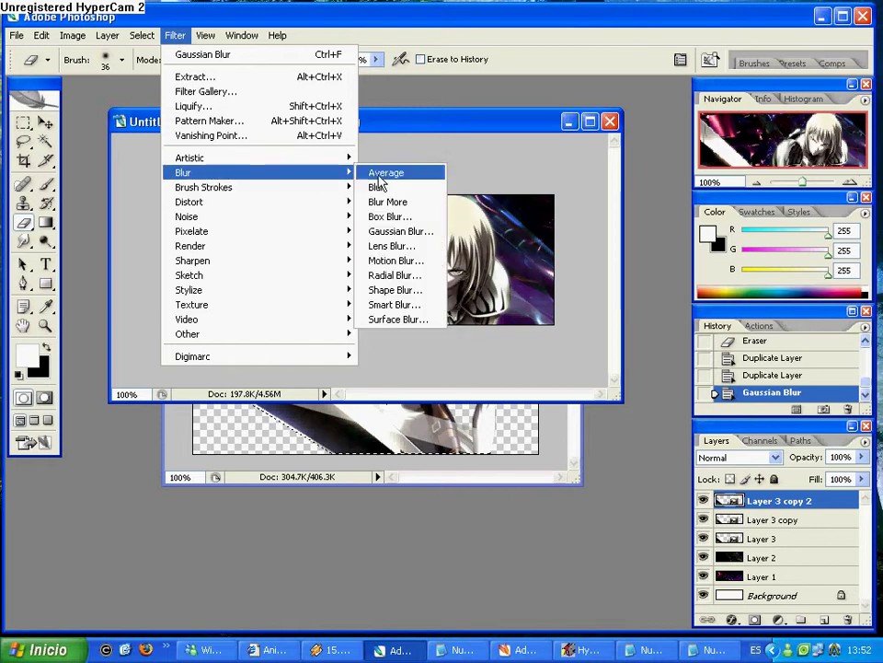
click(437, 265)
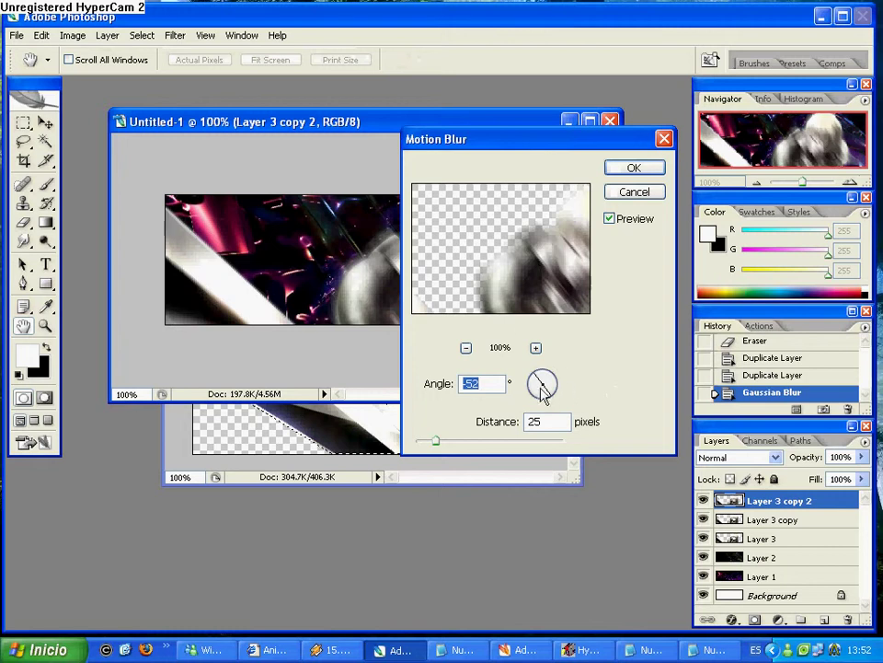
drag(541, 384, 536, 391)
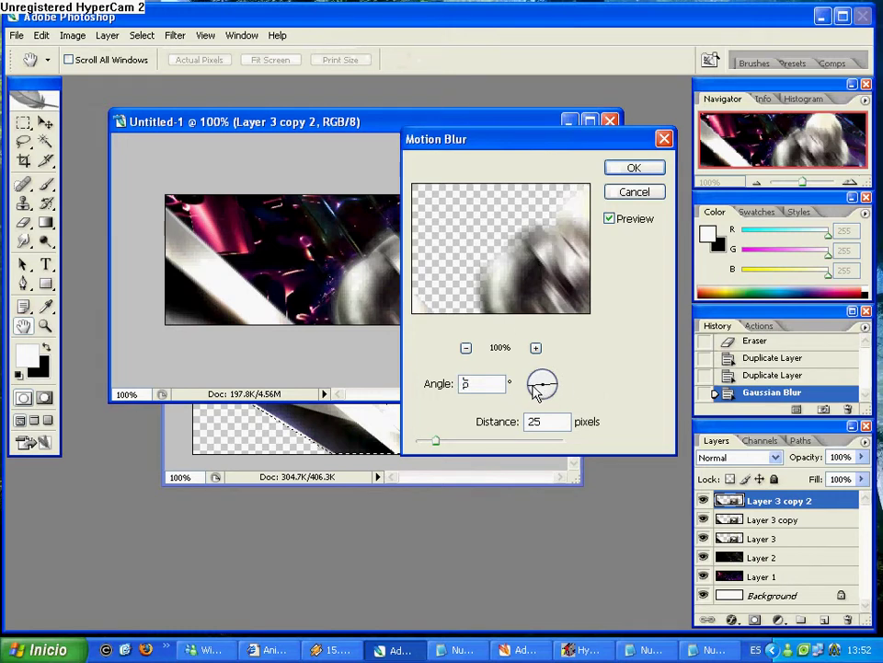
double_click(490, 384)
double_click(555, 423)
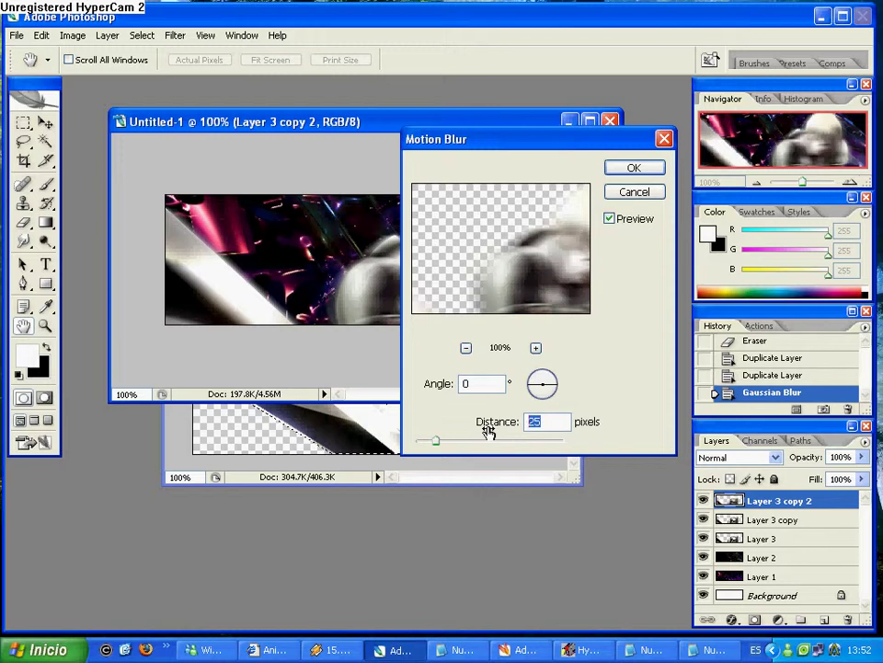
text(46)
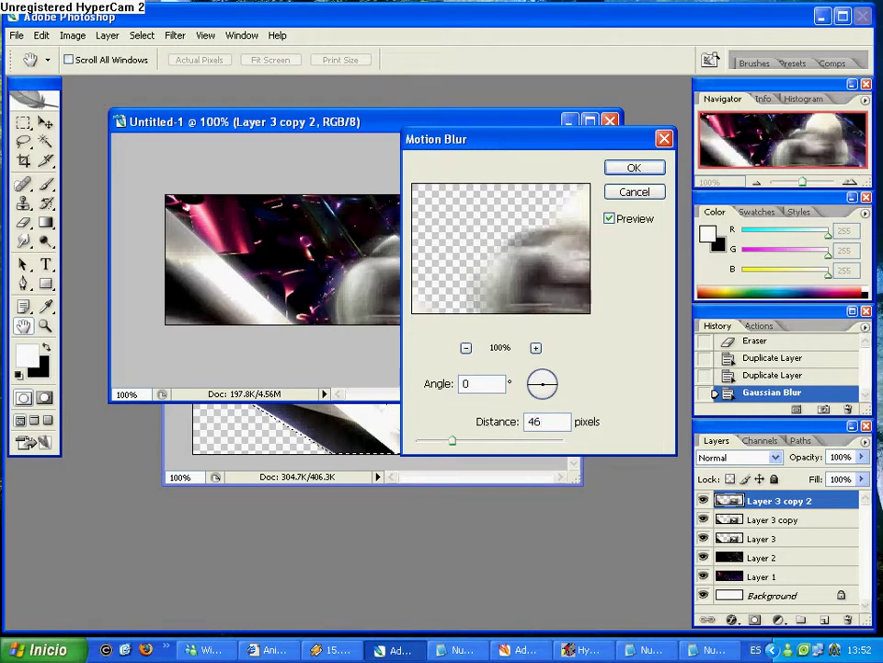
click(635, 169)
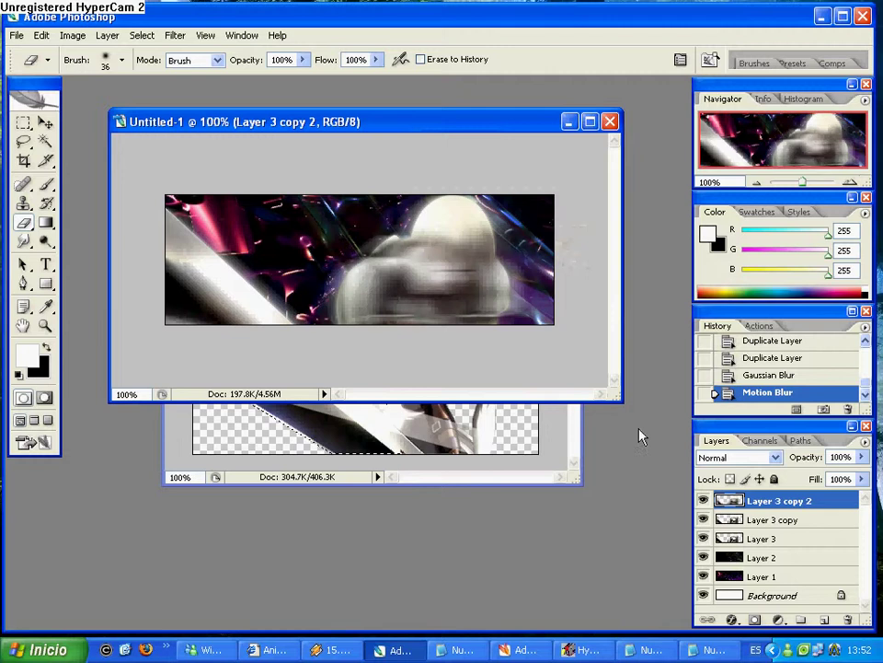
Move the sharp Layer 3 above its two blurred copies, with Layer 3 copy as the lowest of the three
drag(765, 544, 771, 502)
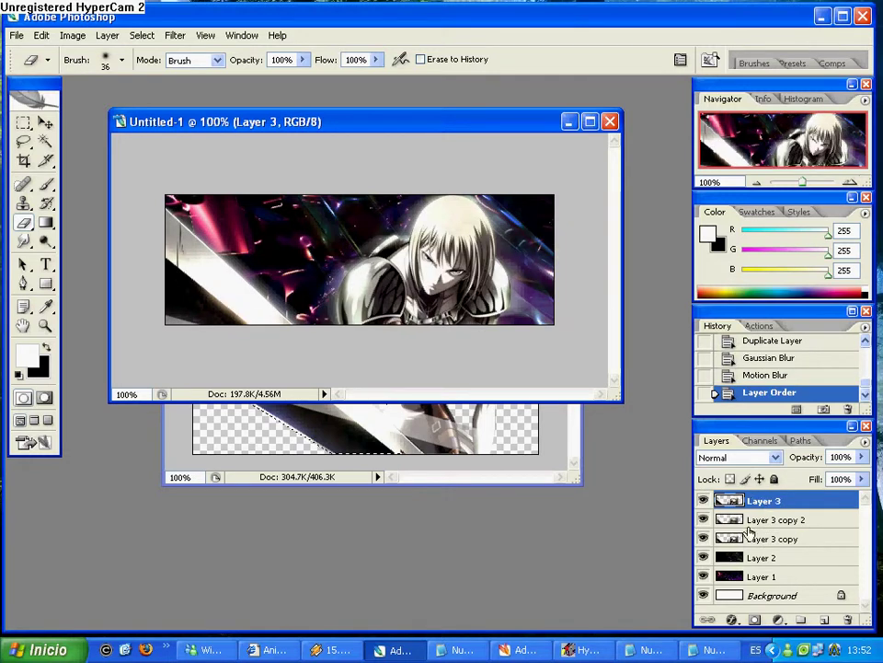
drag(765, 537, 784, 548)
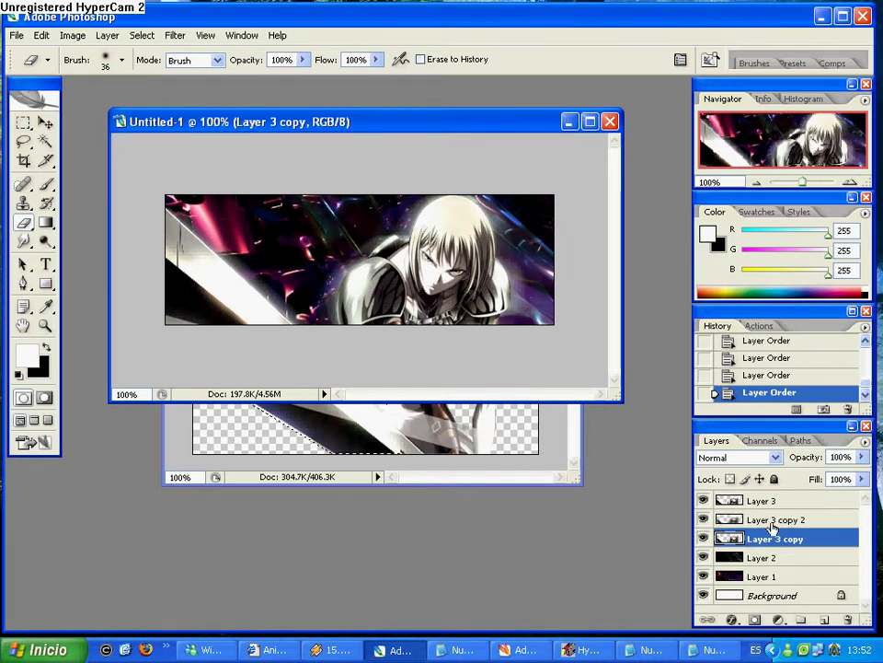
Add a new layer above Layer 3 and apply the merged Untitled-1 RGB image to it with Multiply blending at 100% opacity
click(747, 500)
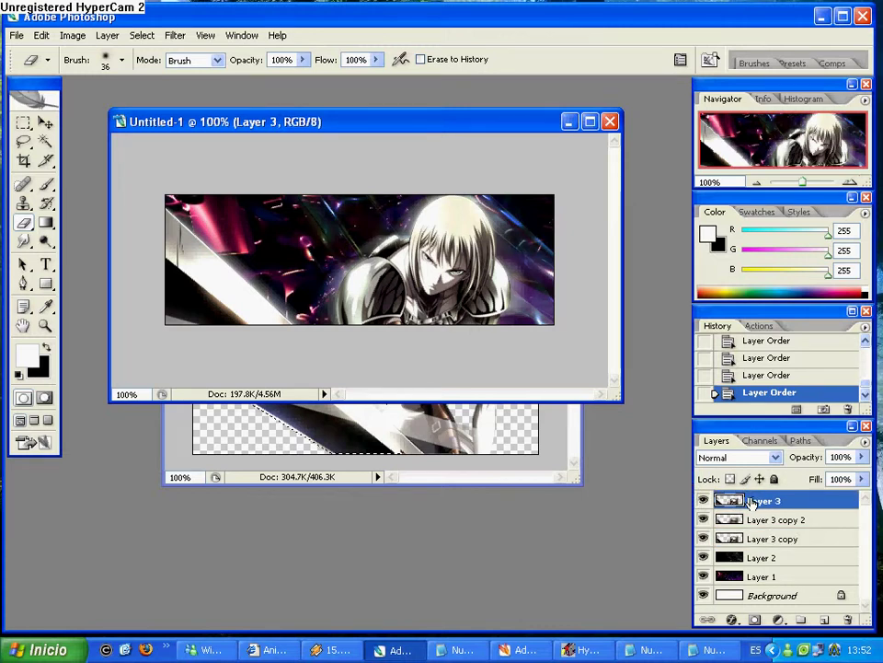
click(825, 619)
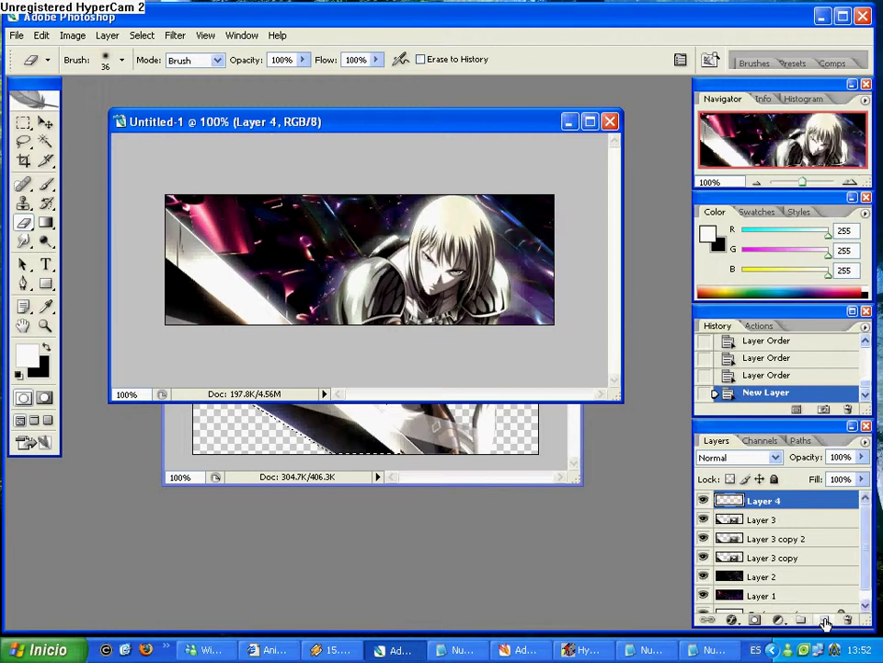
click(41, 35)
mouse_move(62, 39)
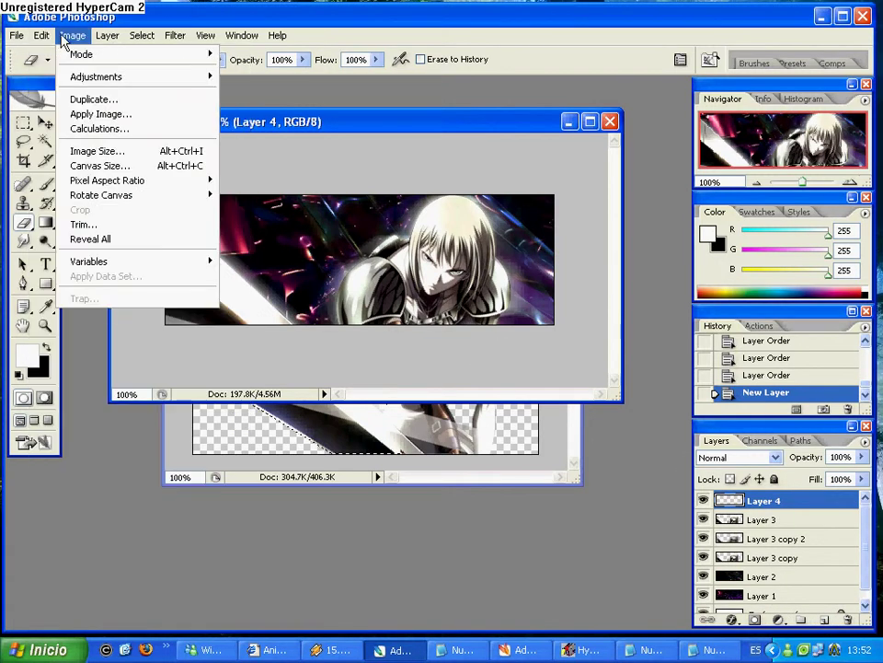
click(97, 113)
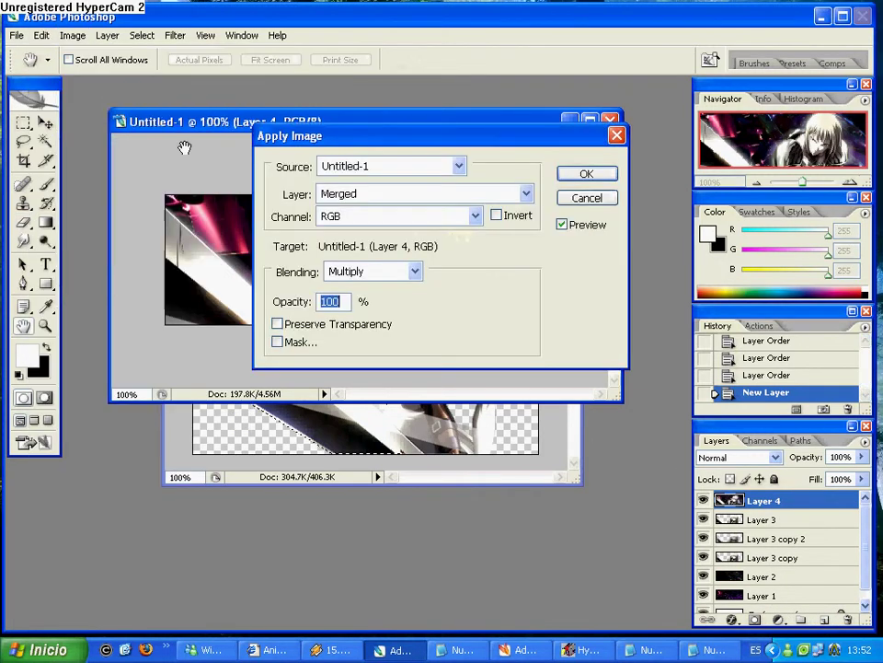
click(590, 178)
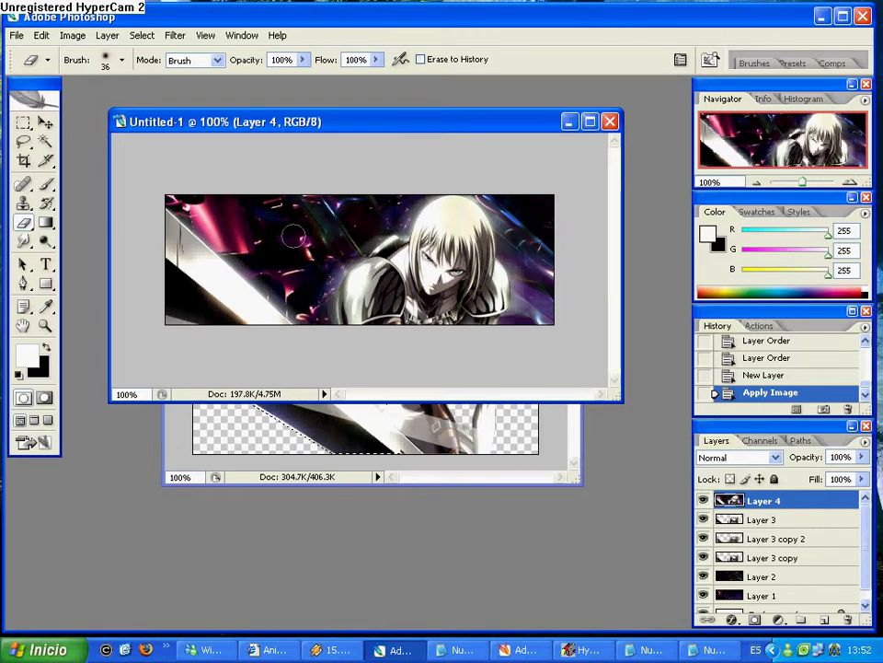
Select a single pixel column through the character's face on Layer 4 and copy it to a new layer
click(25, 124)
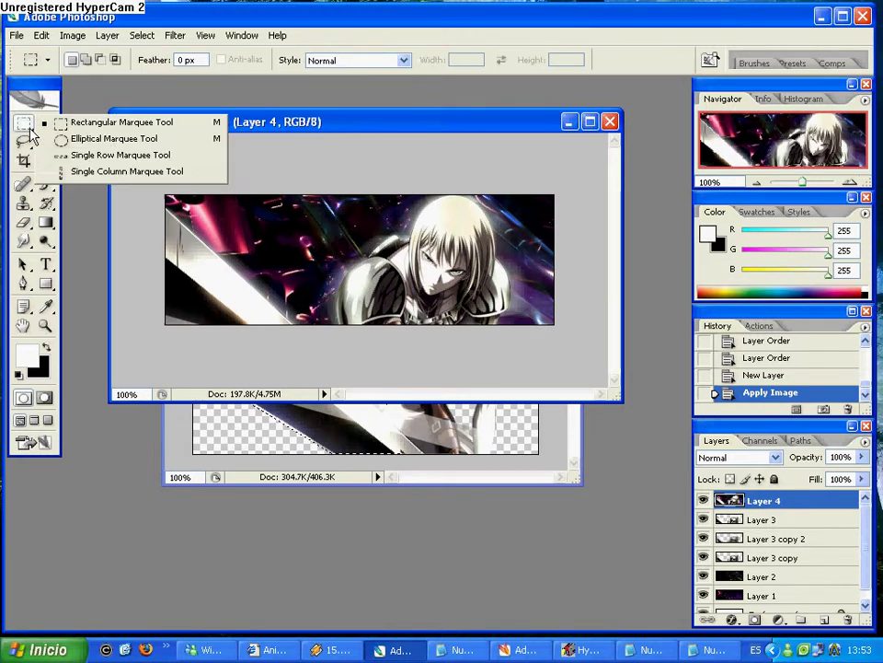
click(99, 172)
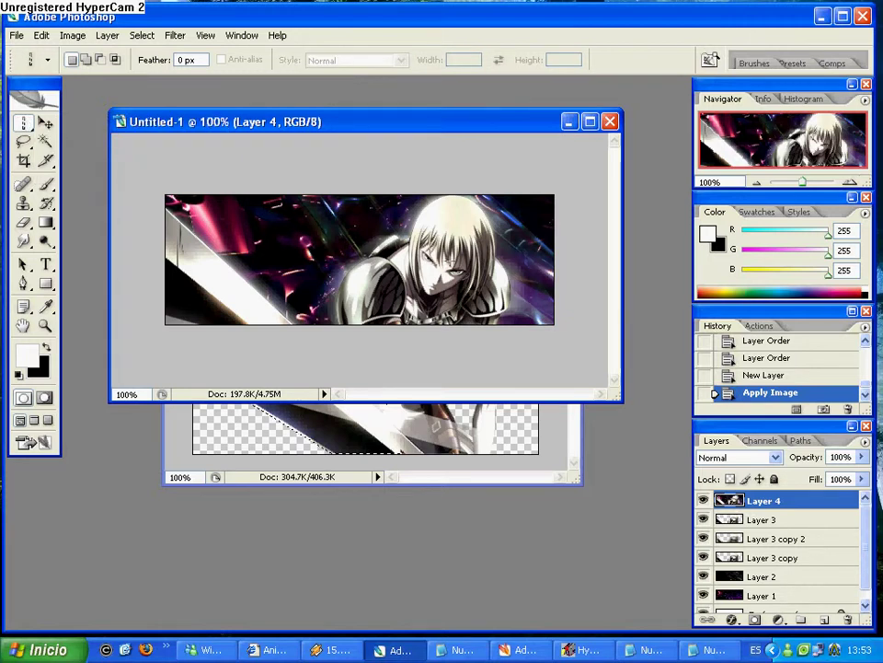
click(446, 258)
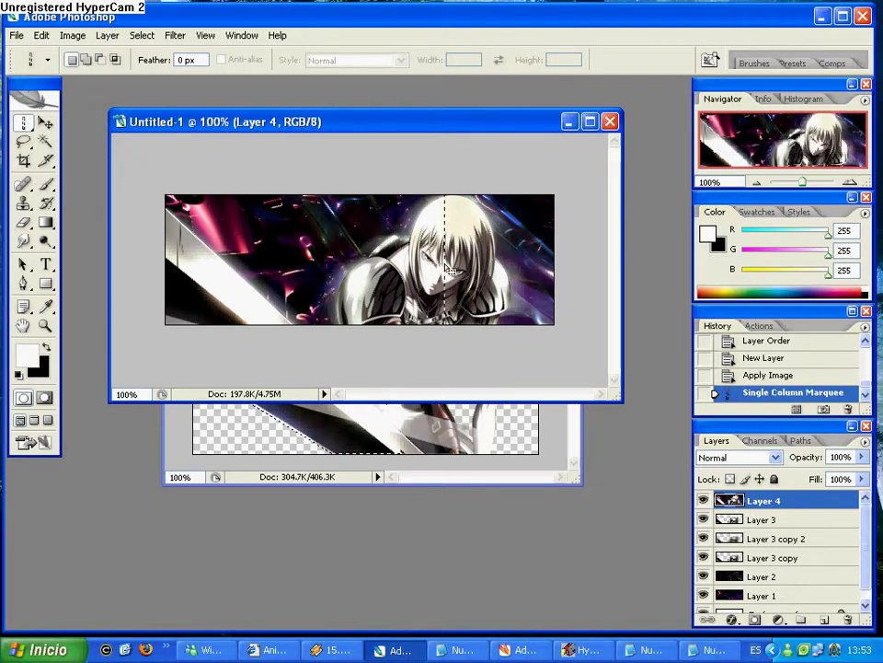
click(648, 650)
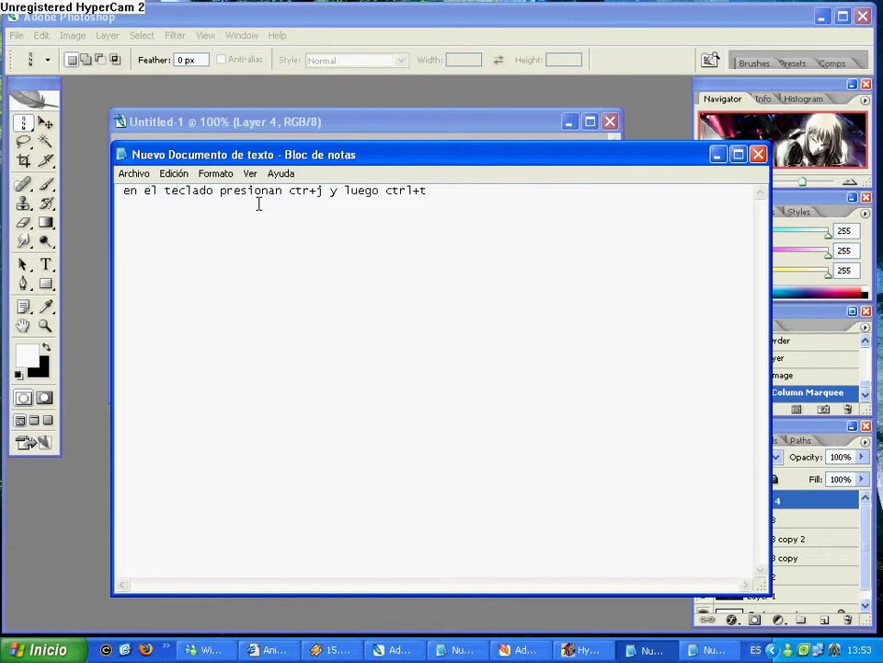
click(649, 649)
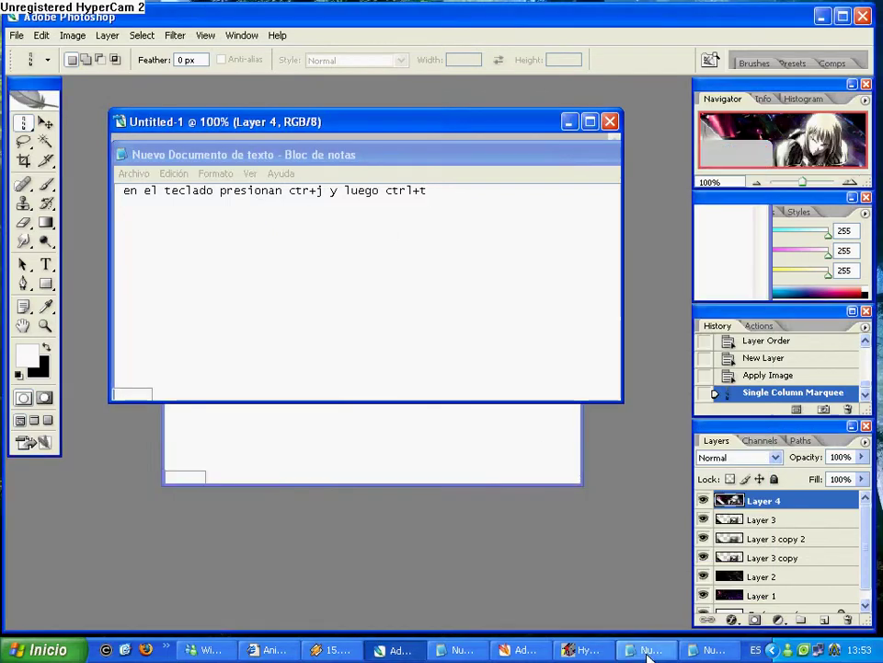
key(ctrl+j)
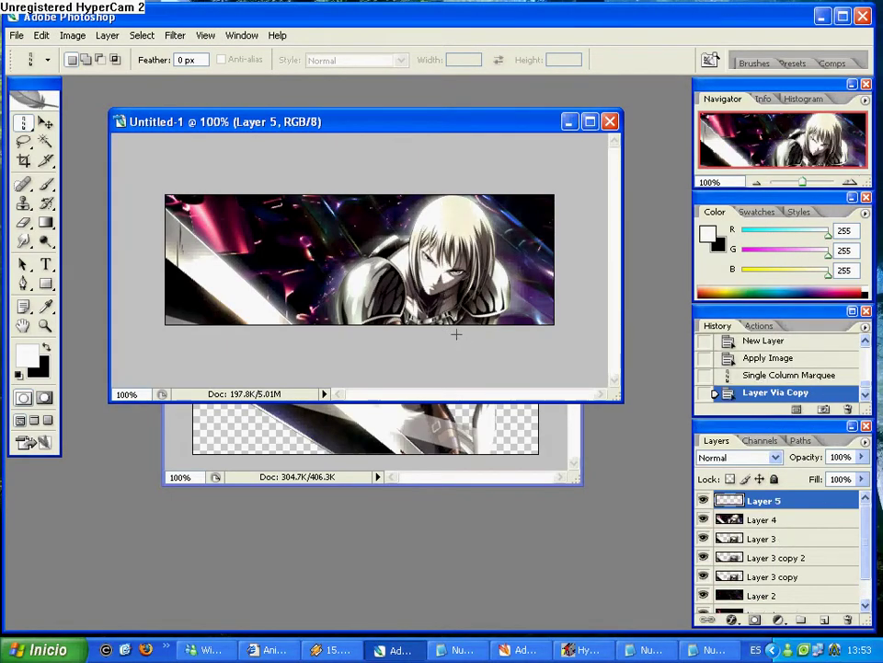
Stretch the copied column on Layer 5 to 45000% width across the whole banner and set its blending mode to Overlay
key(ctrl+t)
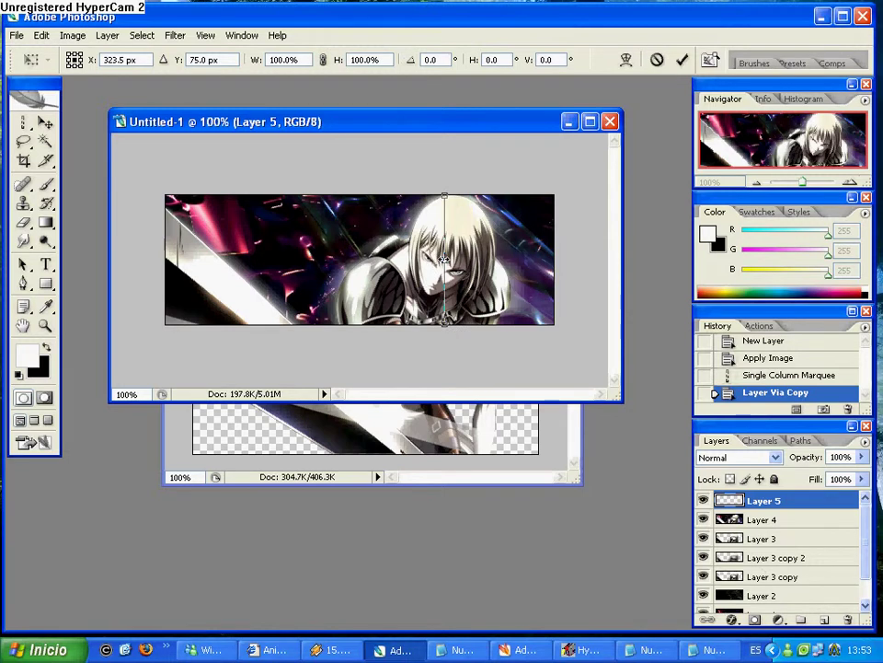
drag(444, 259, 163, 267)
drag(447, 261, 553, 260)
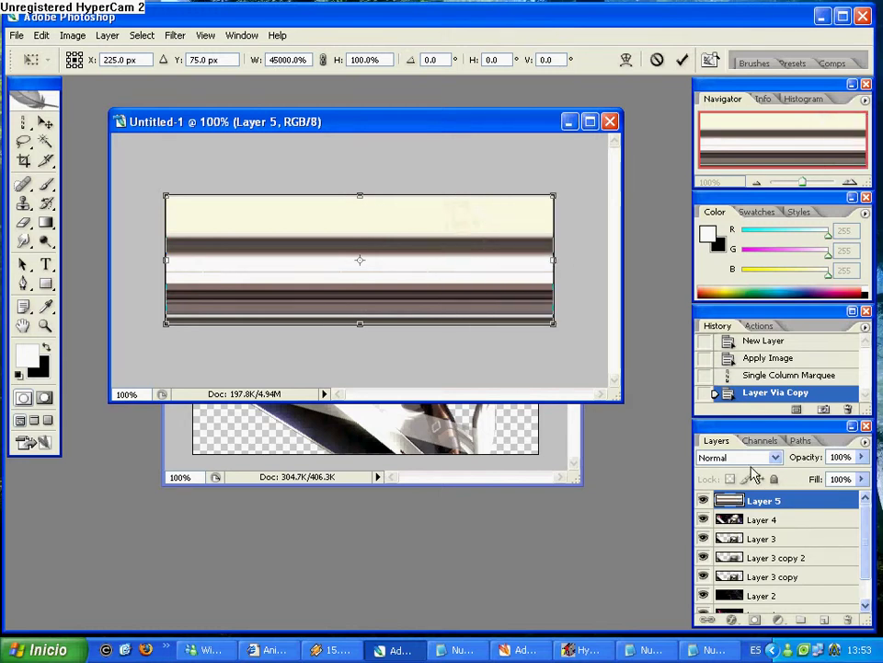
click(45, 123)
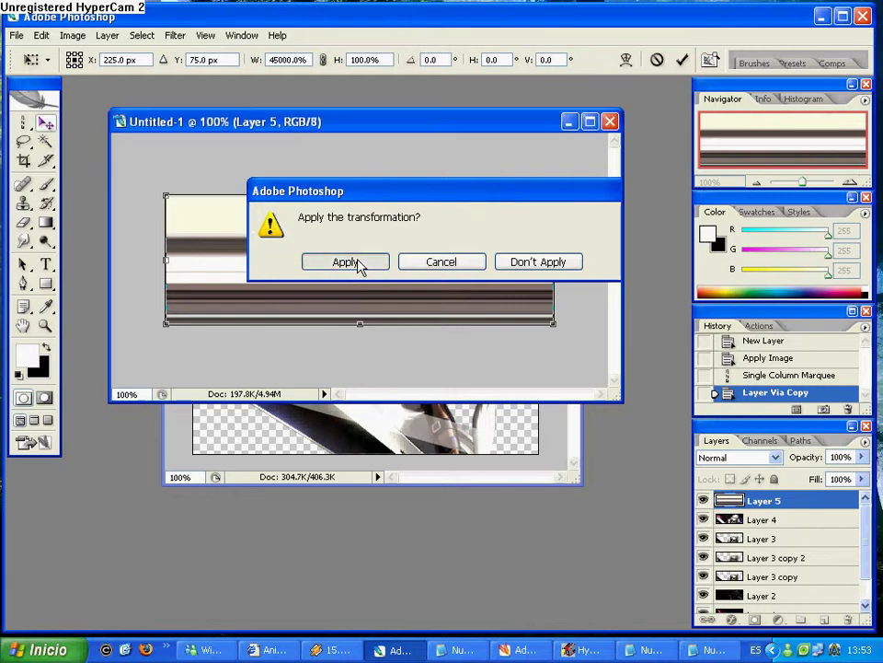
click(345, 263)
click(777, 460)
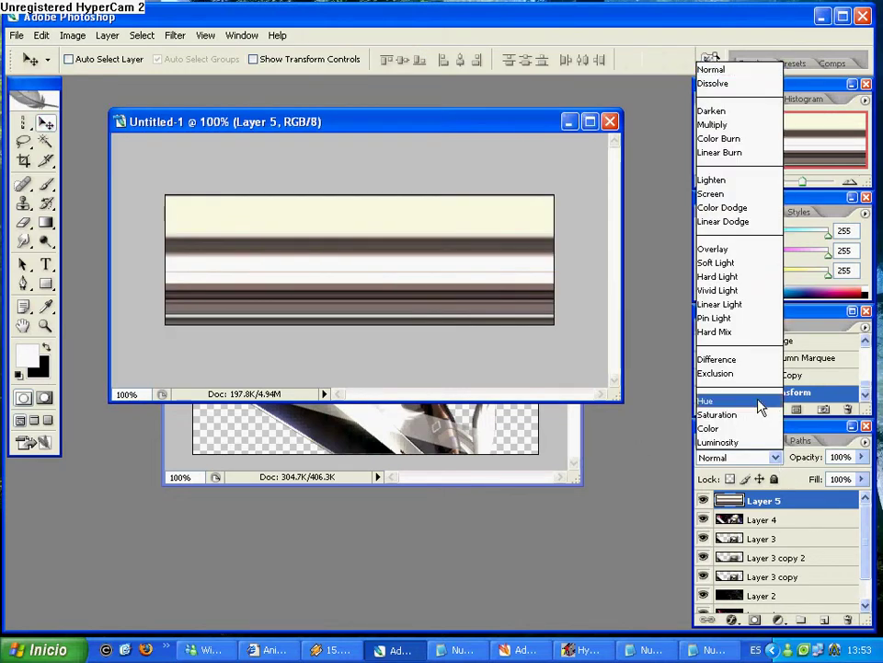
click(714, 249)
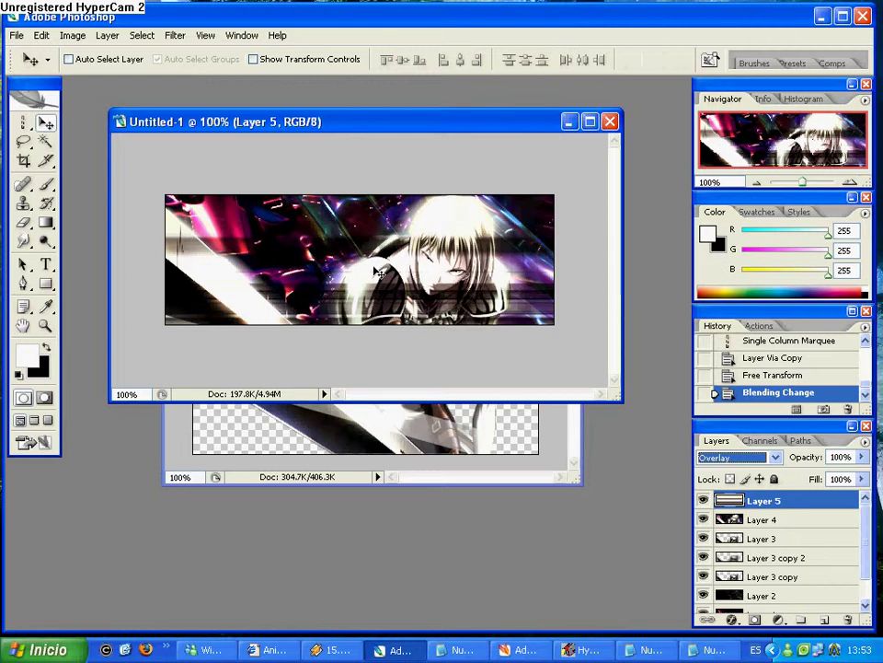
Duplicate the sharp character Layer 3 and move the duplicate above Layer 5
click(763, 540)
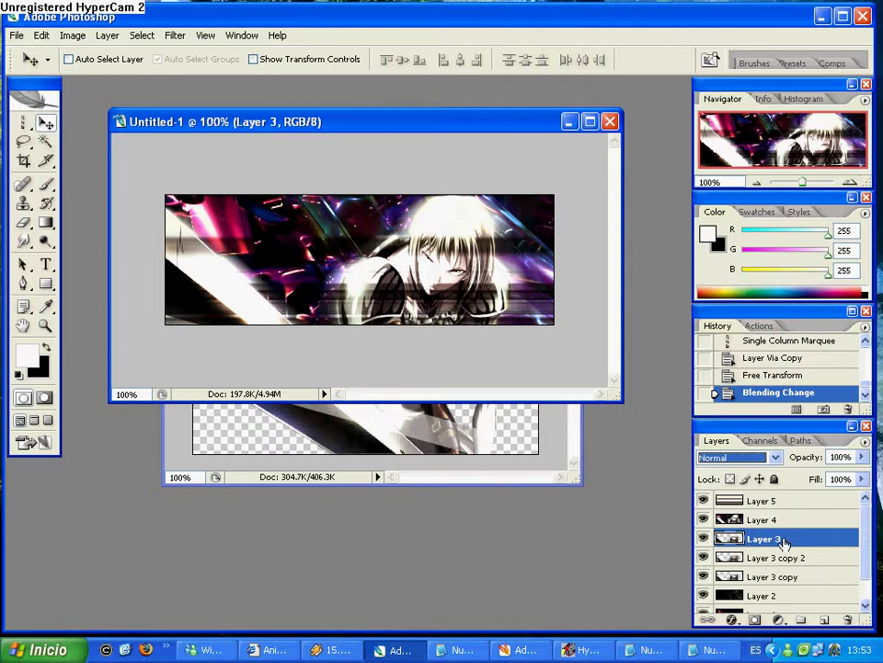
drag(801, 542, 826, 621)
drag(782, 540, 785, 501)
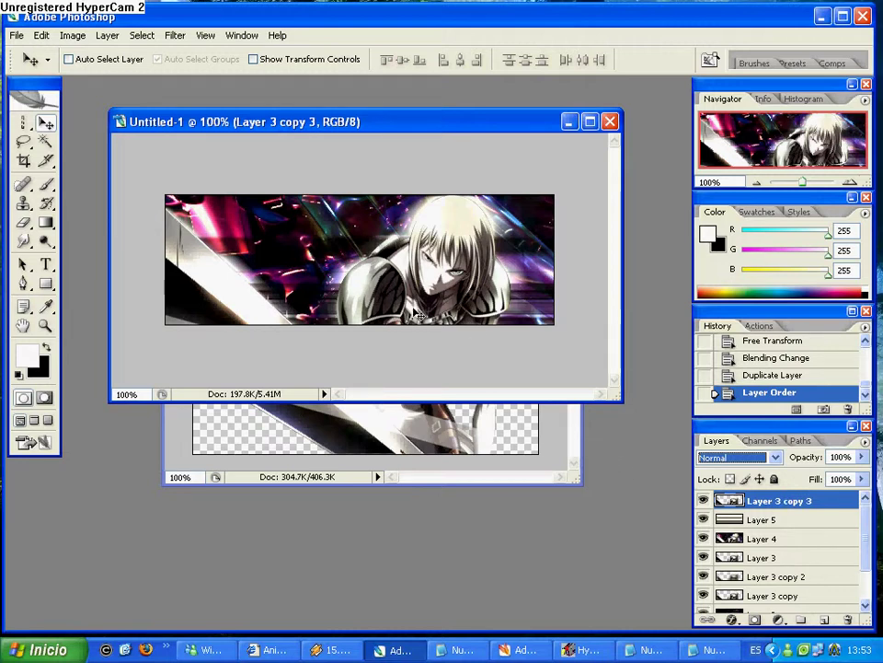
Add a new layer above Layer 3 copy 3 and apply the merged Untitled-1 RGB image with Multiply blending at 100% opacity
click(824, 622)
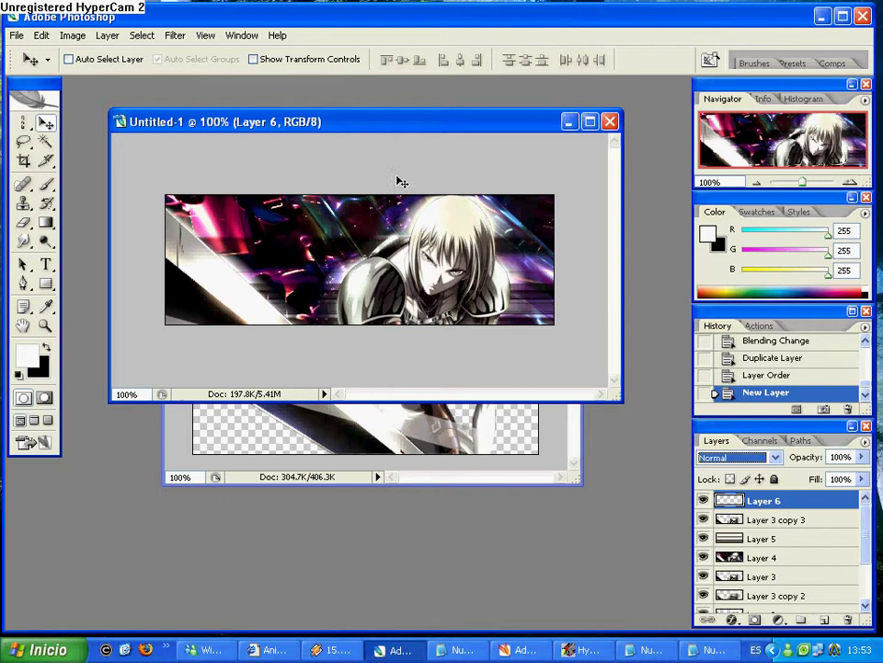
click(71, 35)
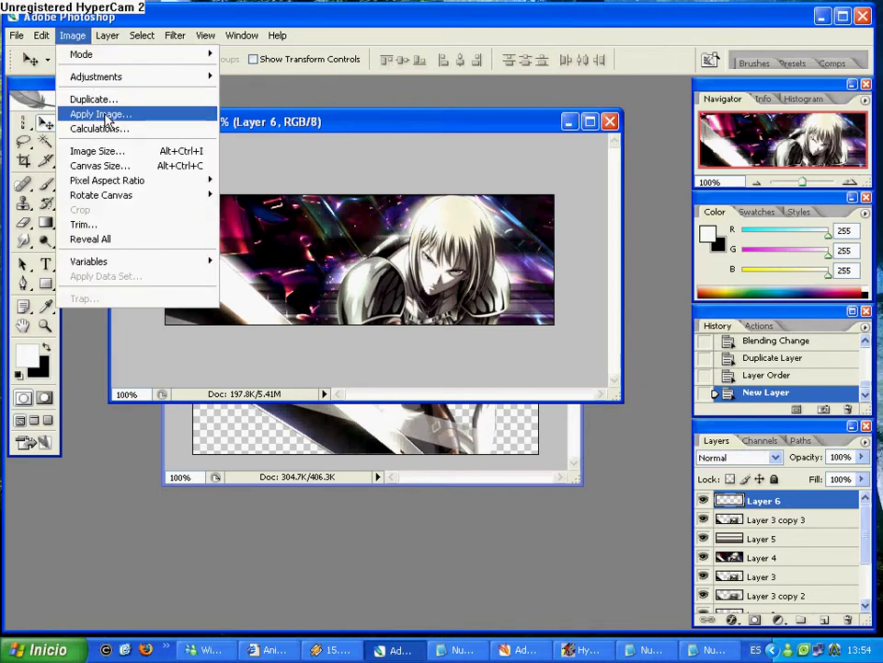
click(115, 114)
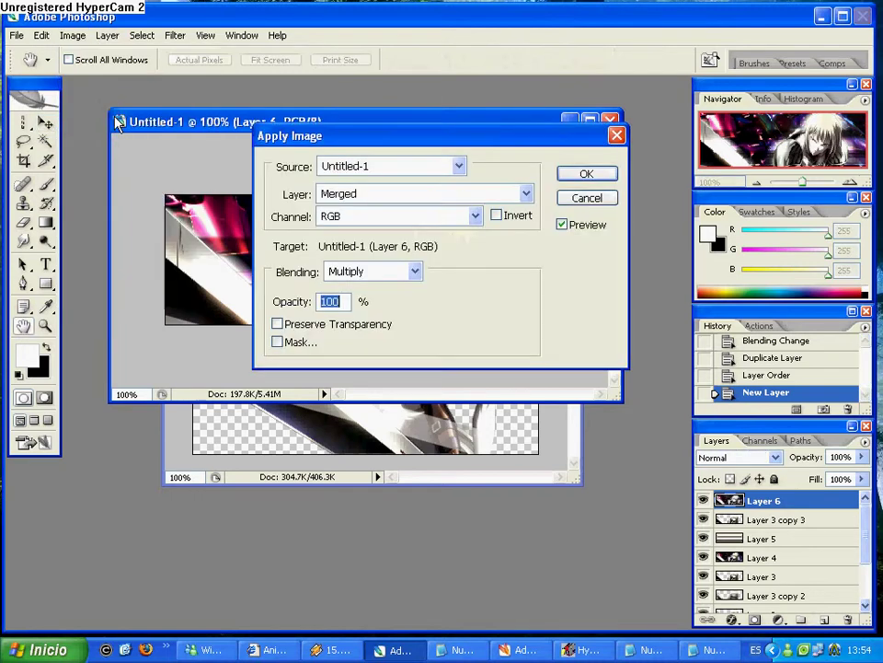
click(567, 173)
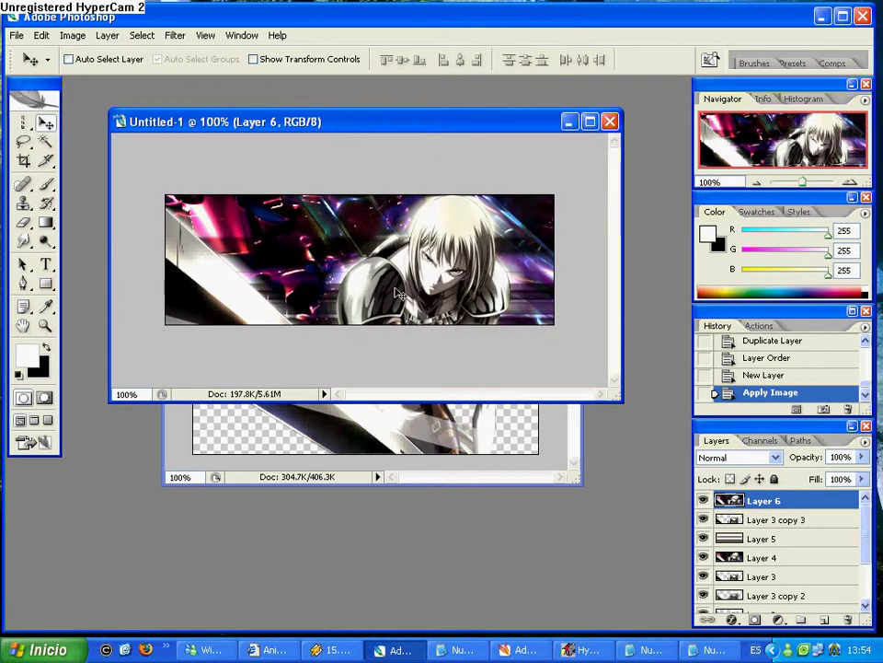
Apply the Spatter filter to Layer 6 with a spray radius of 10 and a smoothness of 5
click(174, 37)
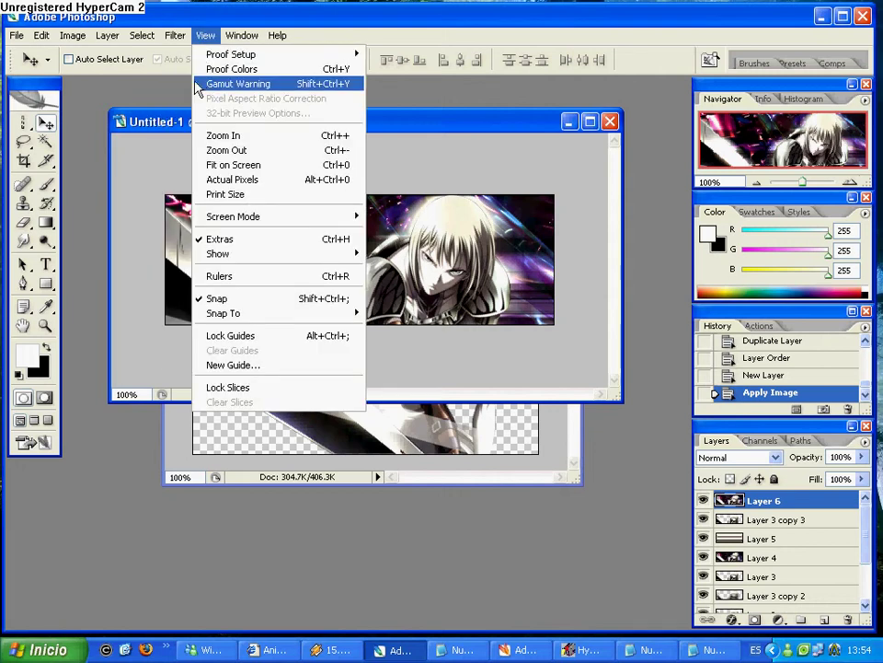
mouse_move(247, 190)
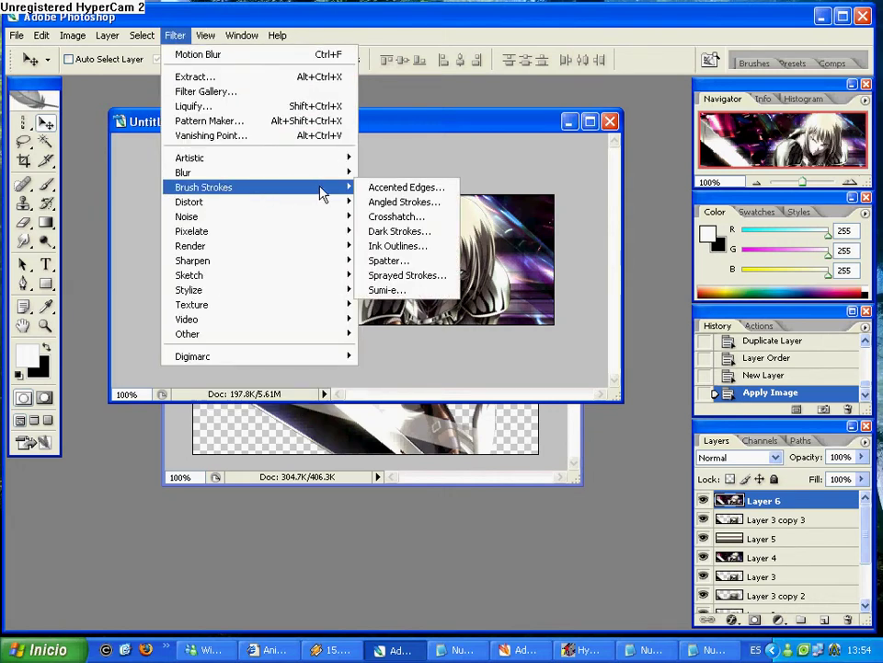
click(414, 262)
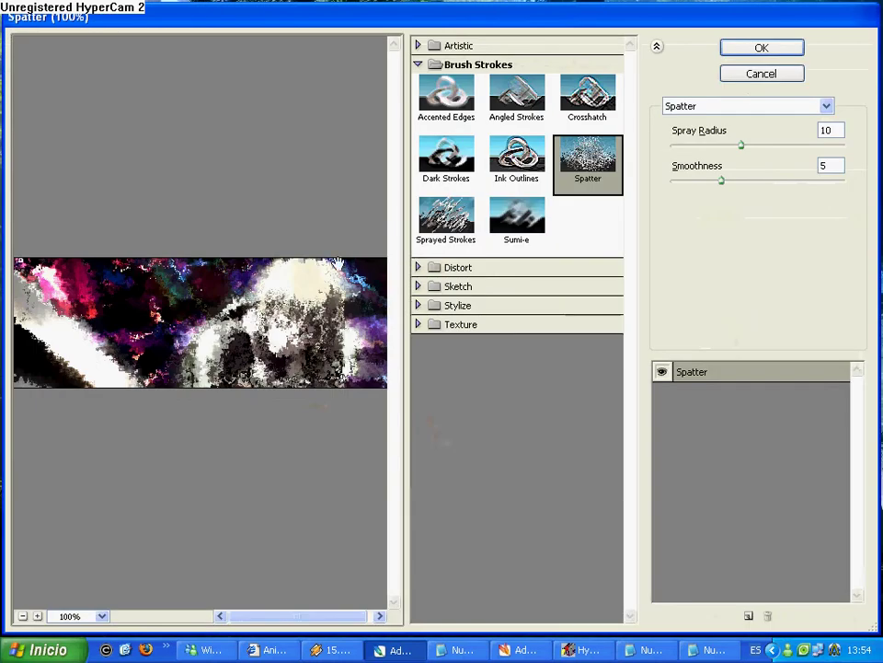
click(762, 49)
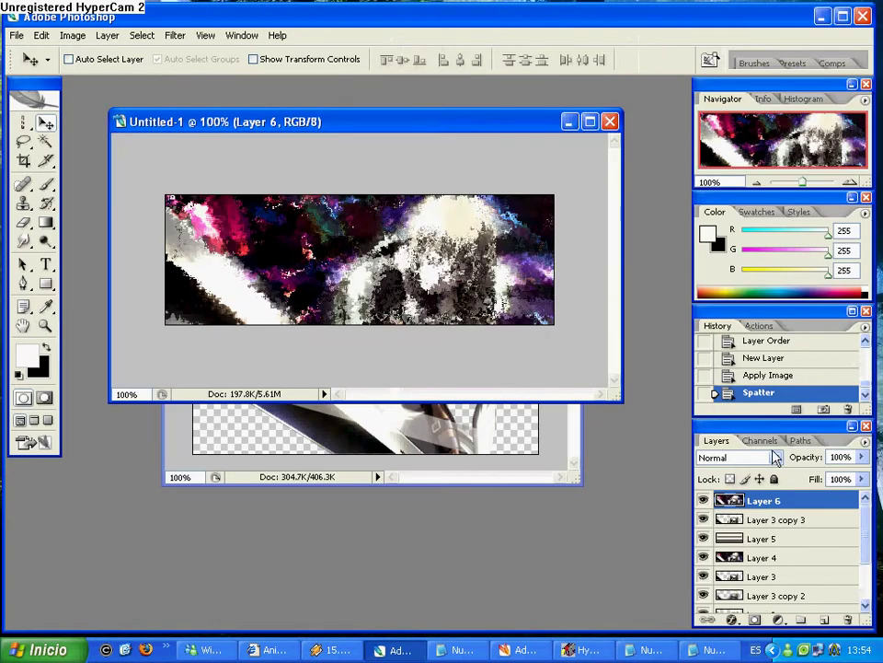
Set the spattered Layer 6's blending mode to Lighten after trying Screen
click(739, 457)
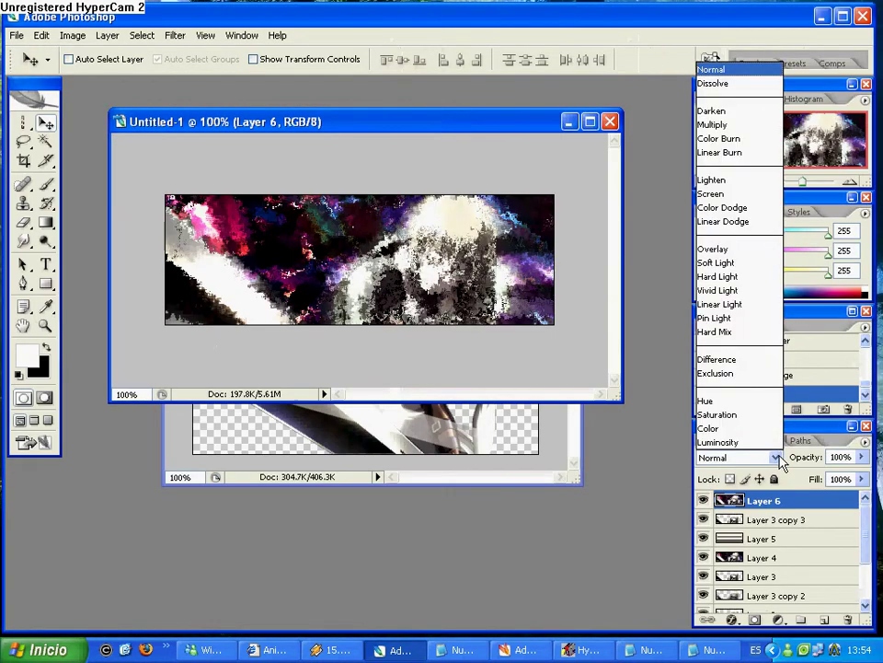
click(726, 195)
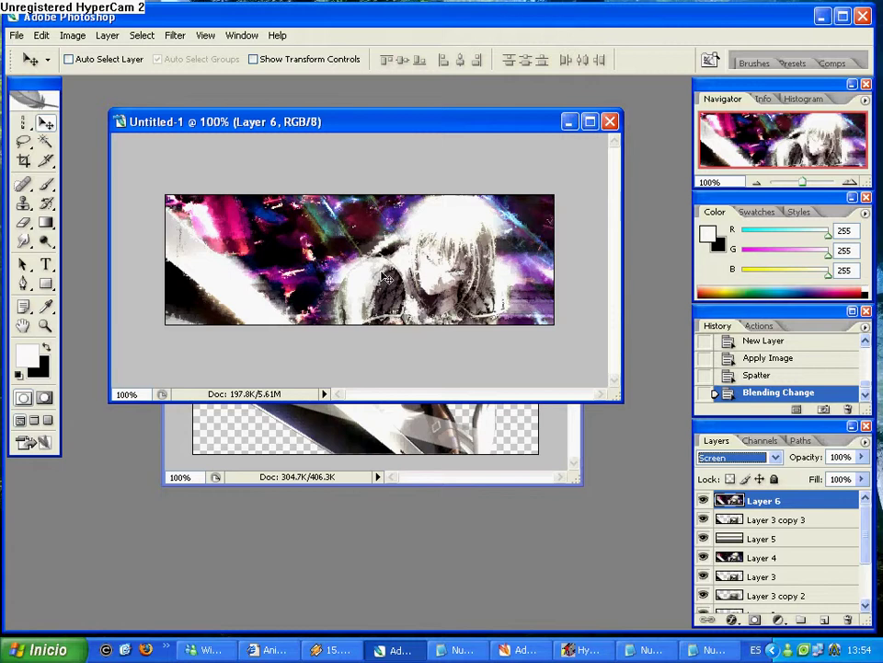
click(776, 457)
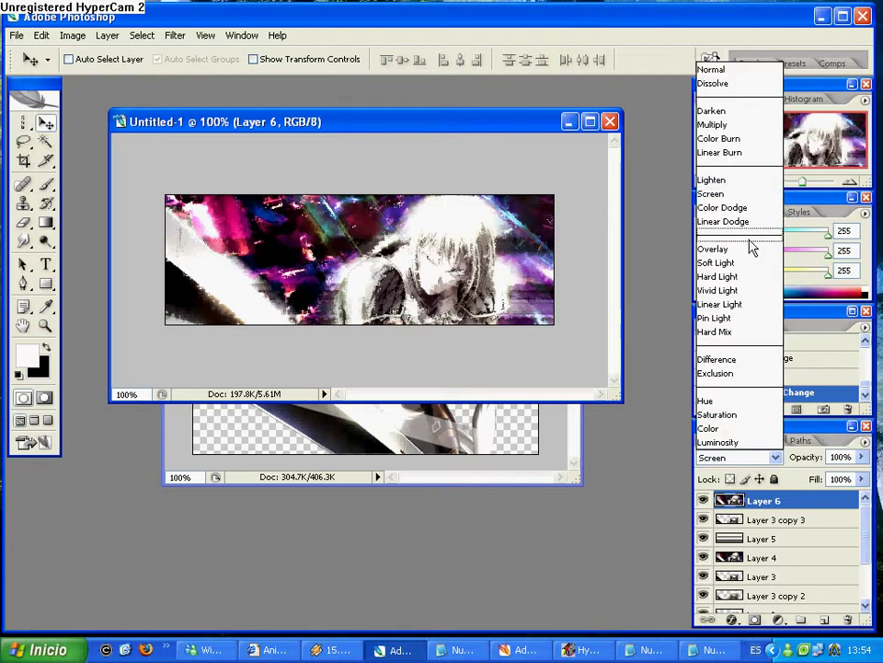
click(717, 182)
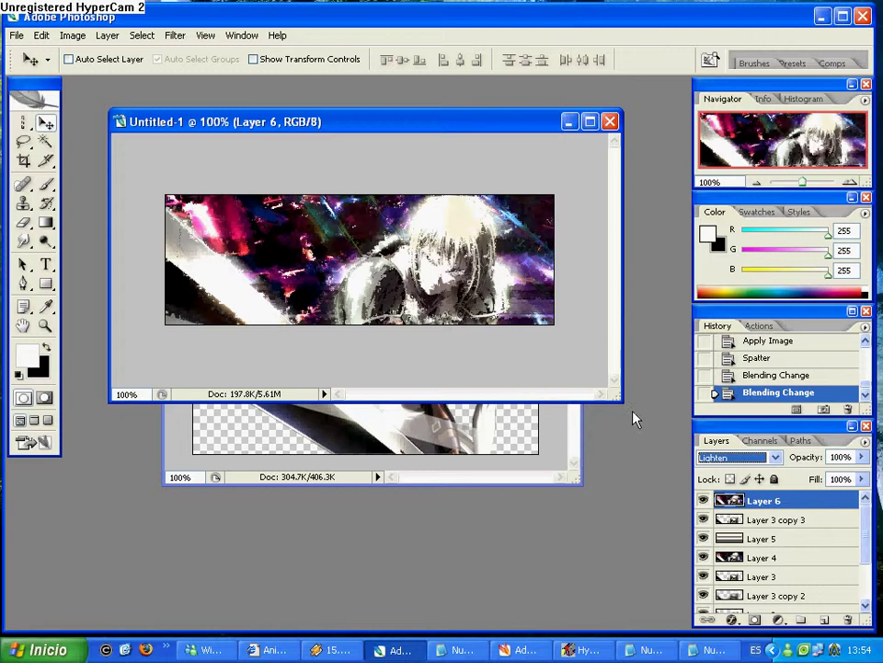
Erase the spatter effect on Layer 6 over the character's face and hair and along the sword blade with the 36-pixel Eraser
click(23, 222)
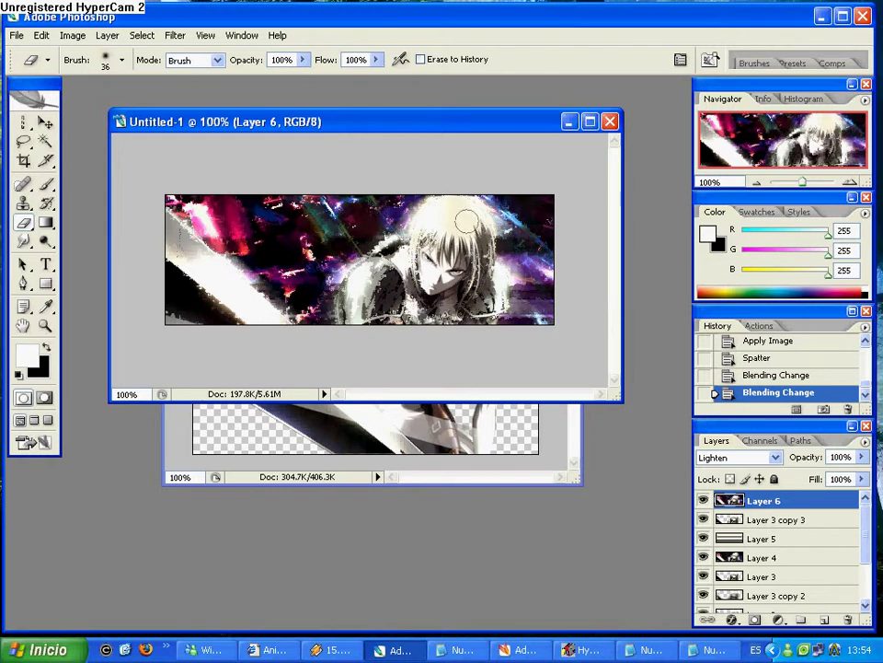
drag(457, 190, 423, 326)
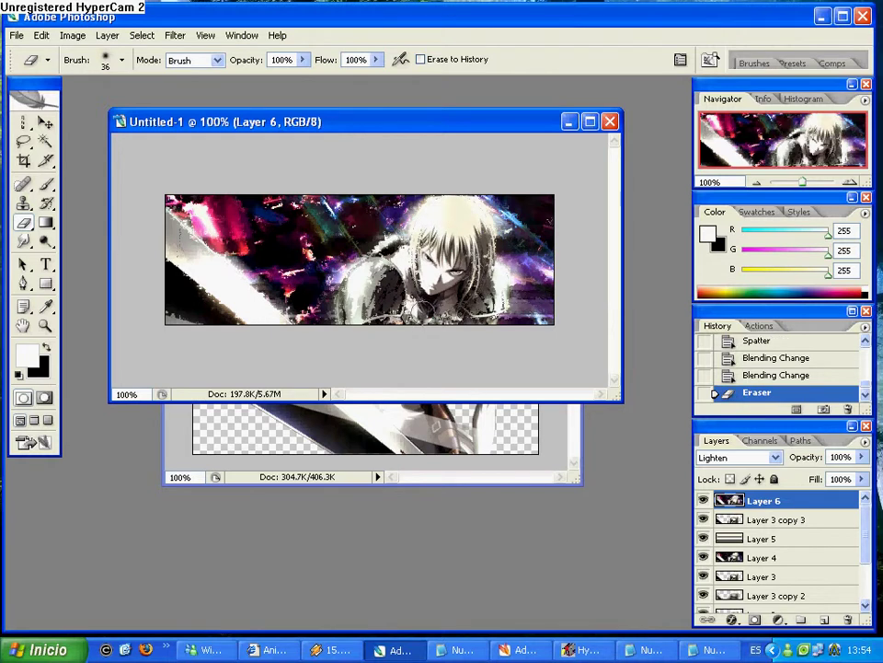
click(493, 284)
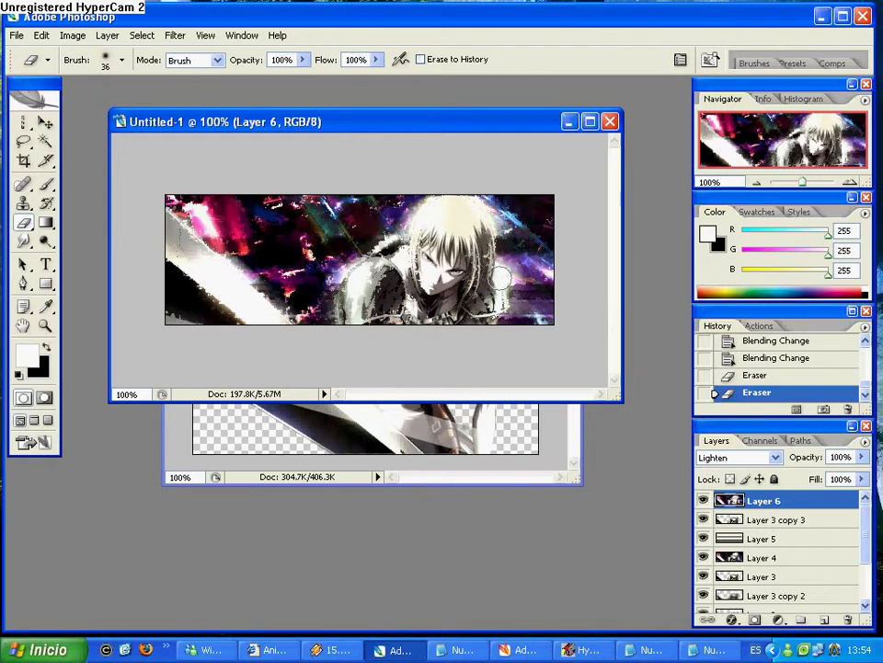
click(371, 209)
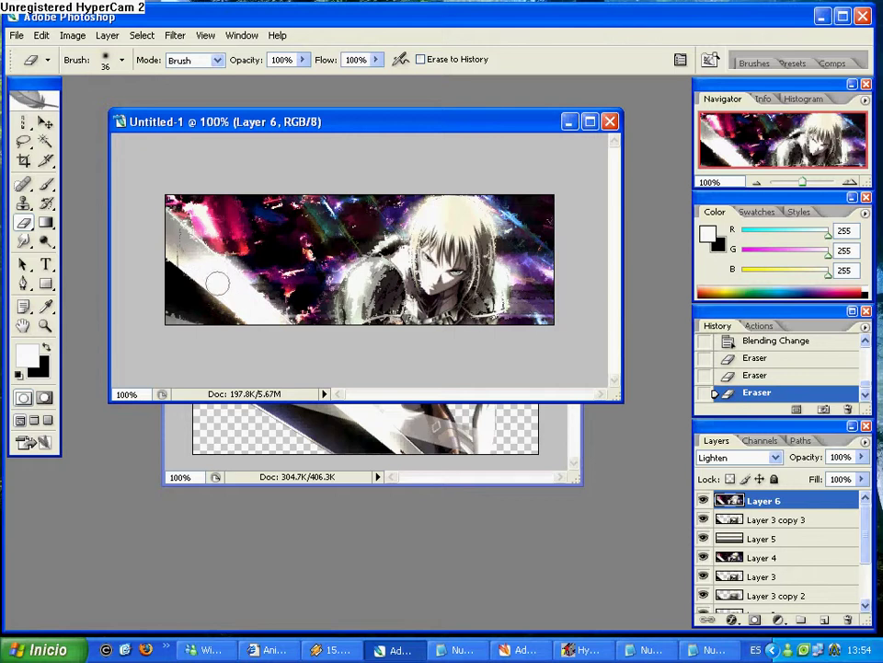
click(241, 241)
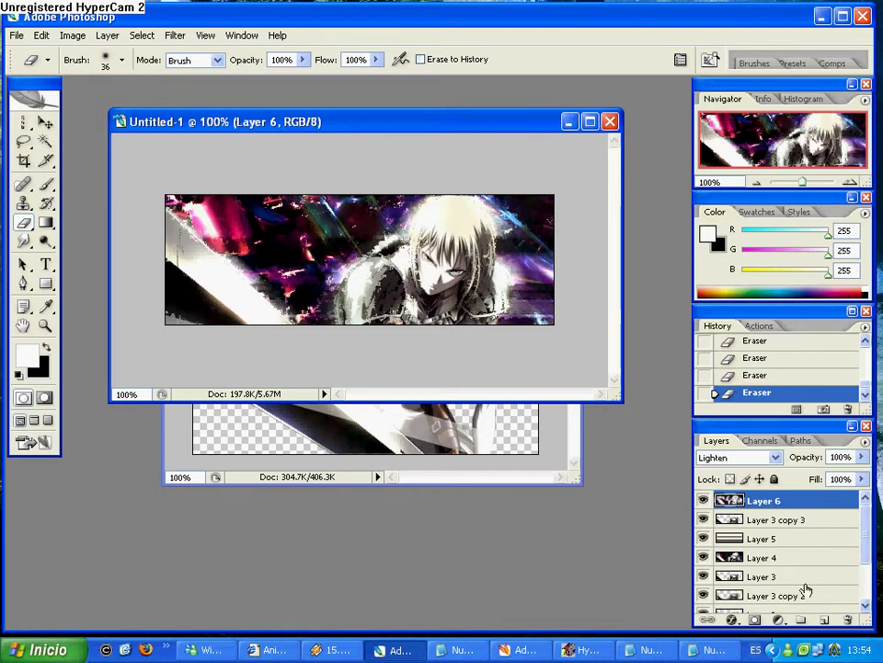
Add a new layer above Layer 6 and apply the merged Untitled-1 RGB image to it with Multiply blending at 100% opacity
click(828, 624)
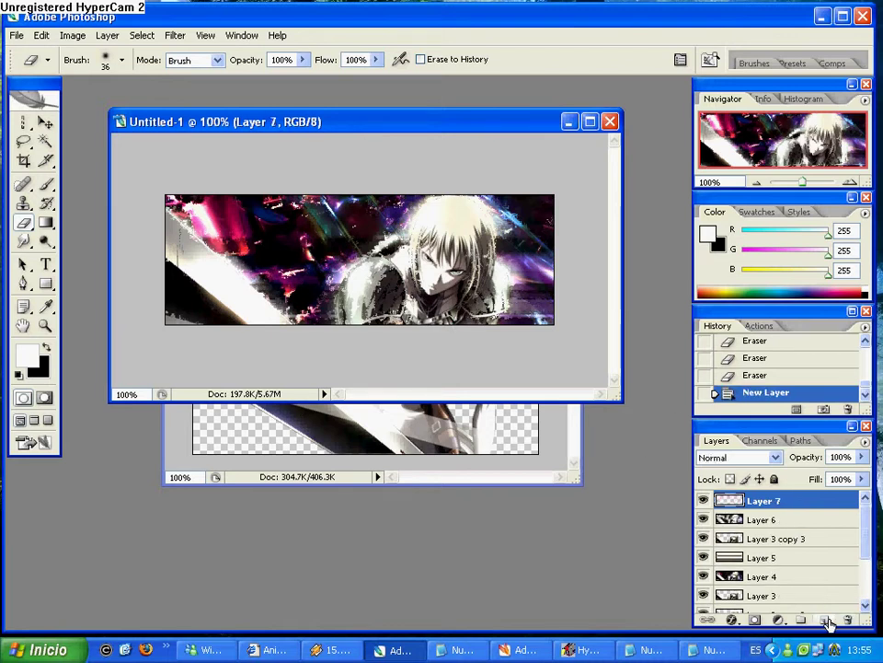
click(75, 38)
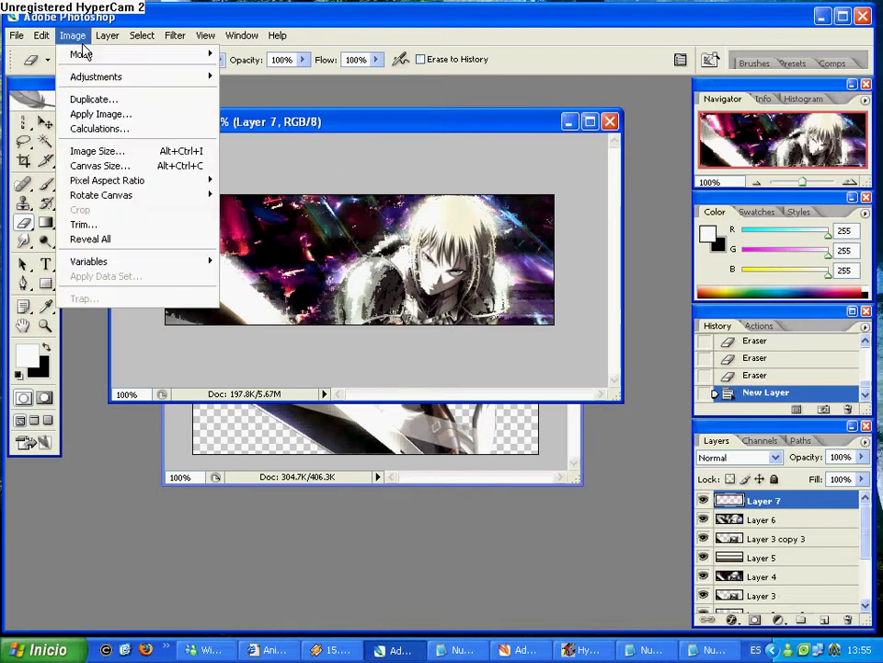
click(97, 113)
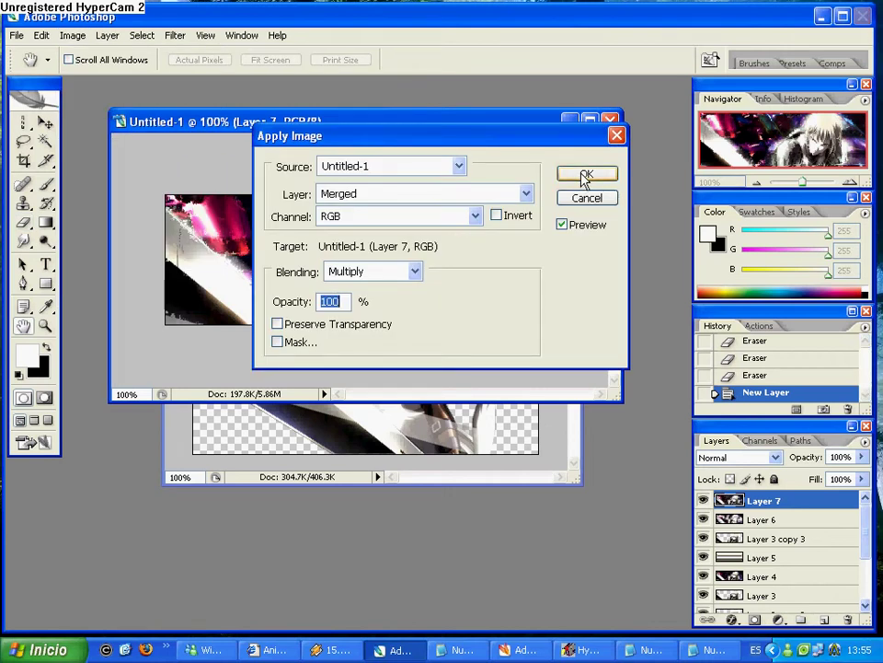
click(585, 175)
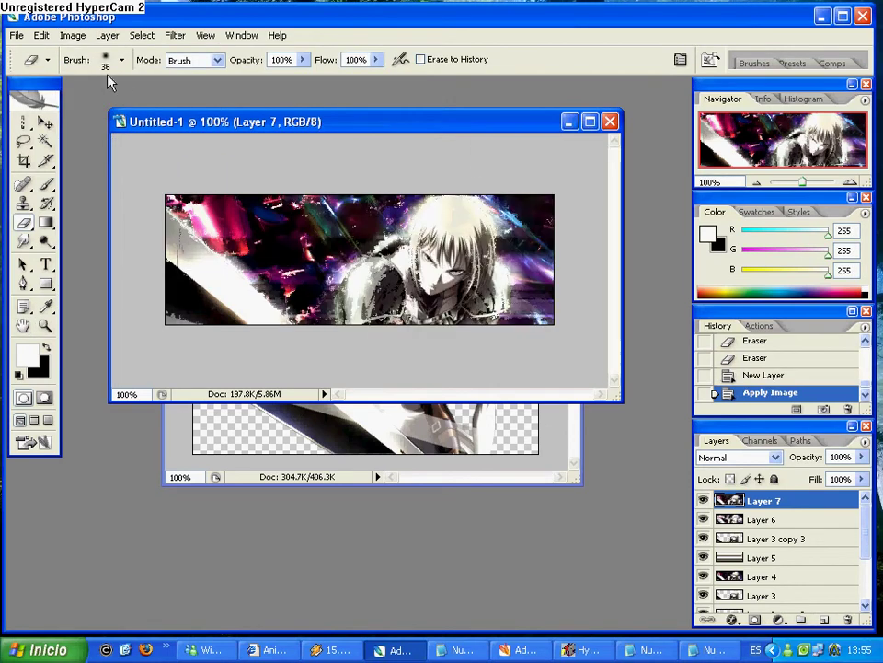
Colorize Layer 7 with Hue/Saturation, using a hue of 205 and a saturation of 20
click(70, 37)
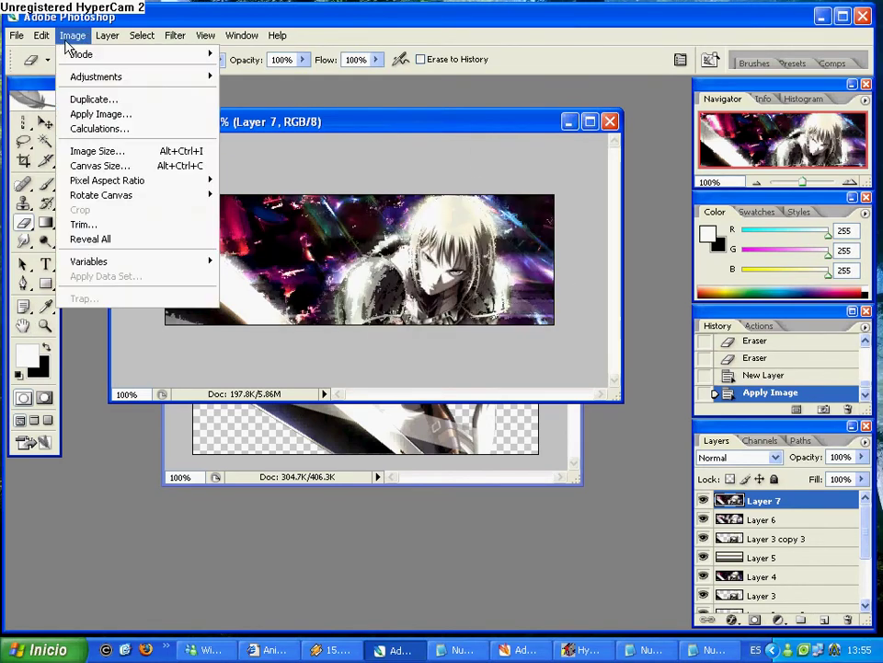
mouse_move(91, 77)
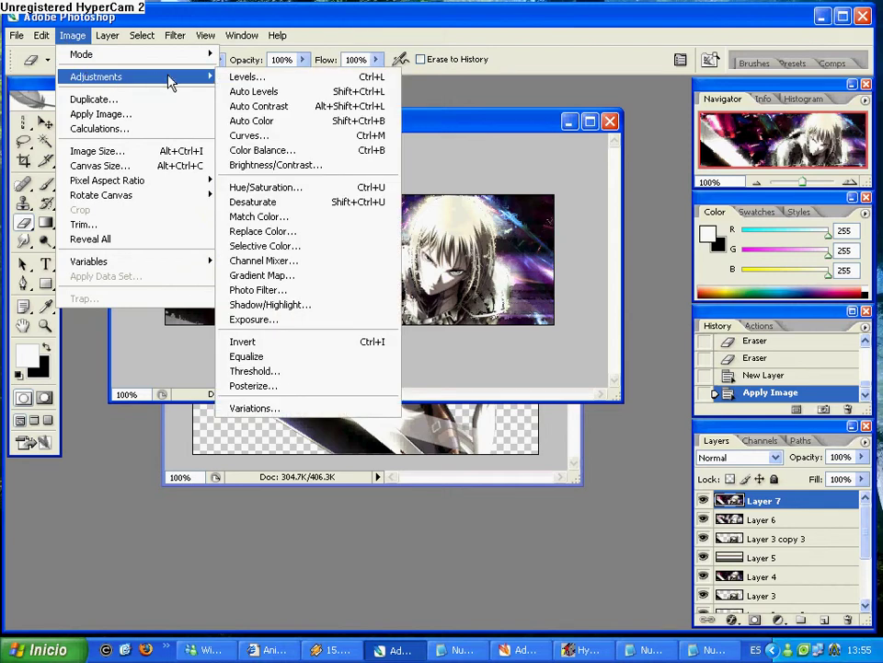
click(352, 189)
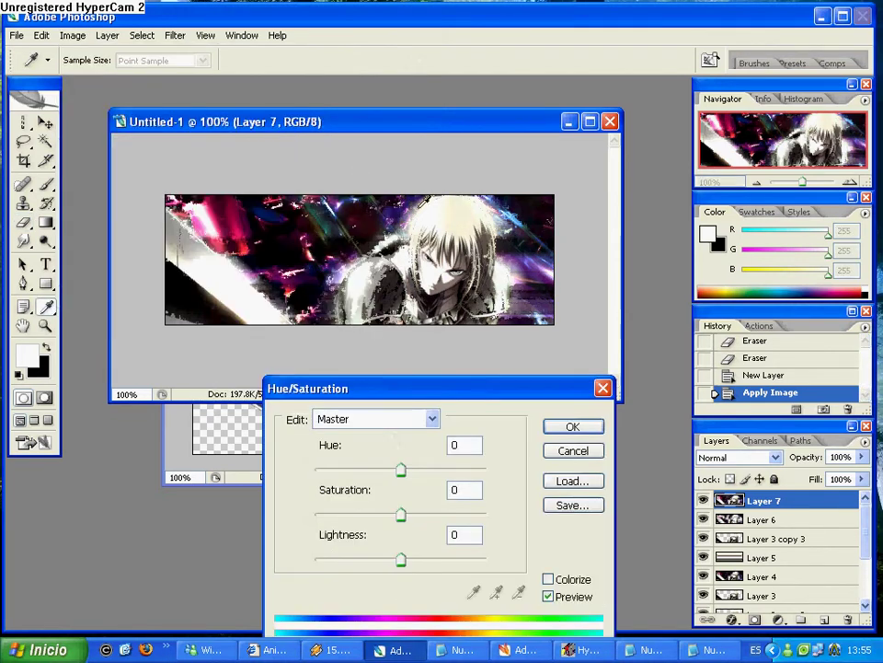
click(549, 580)
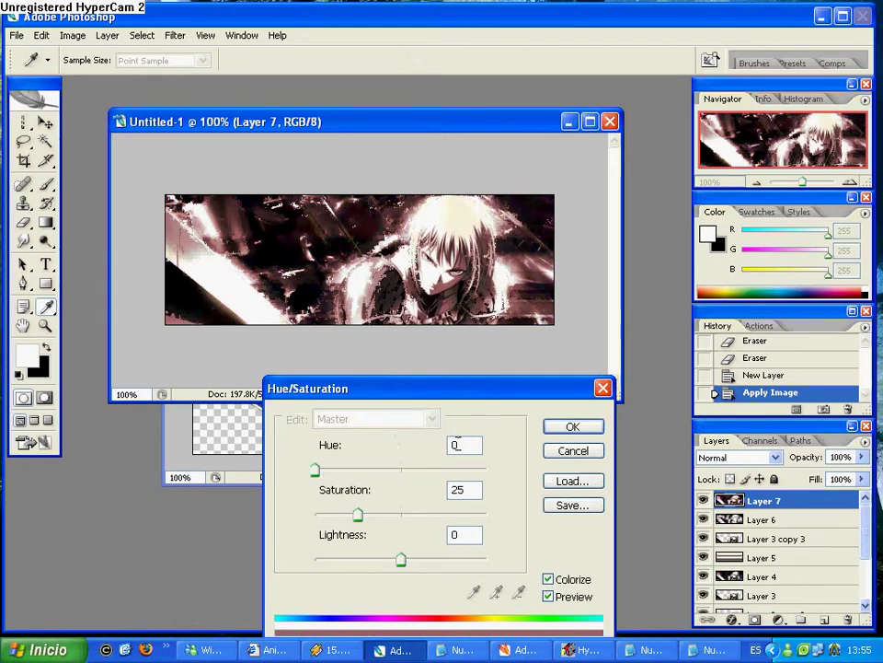
click(451, 450)
text(205)
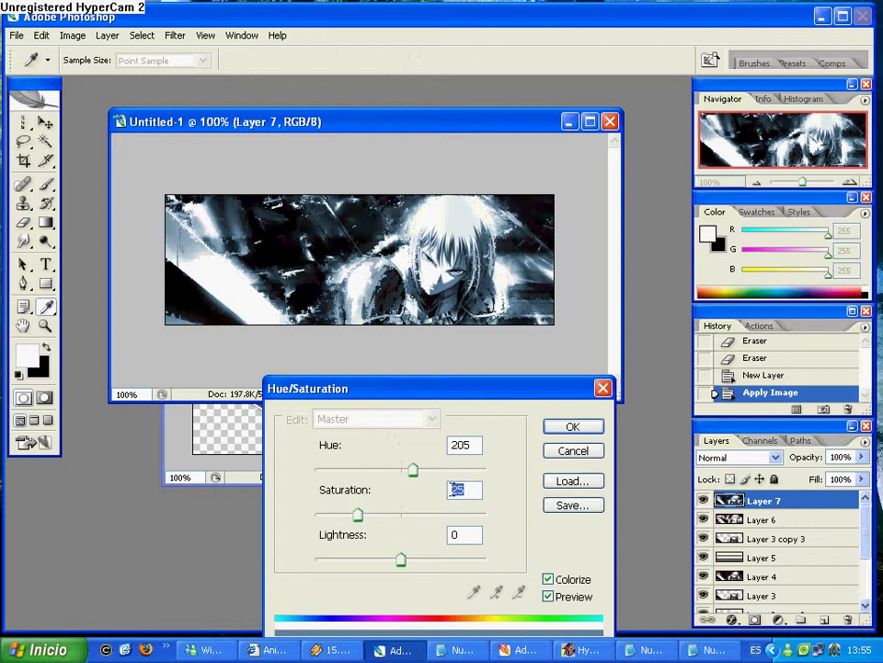
text(20)
click(559, 426)
key(e)
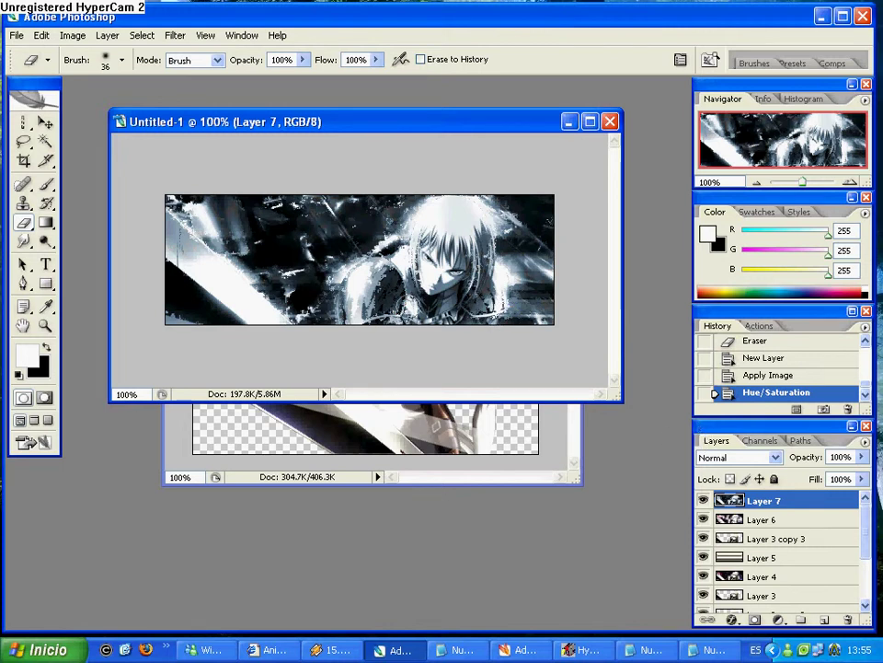
Add three new empty layers above the colorized Layer 7
click(823, 620)
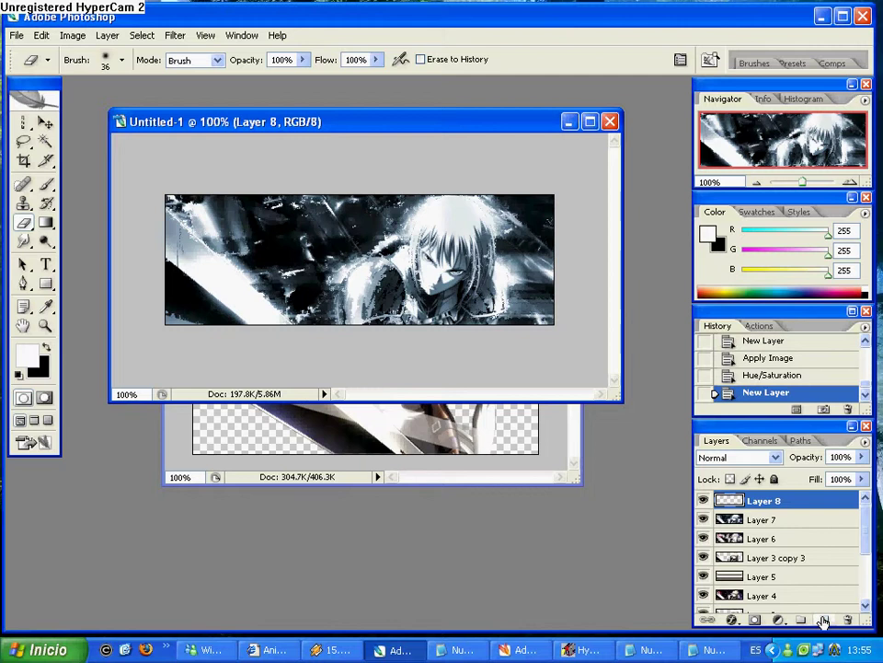
click(824, 620)
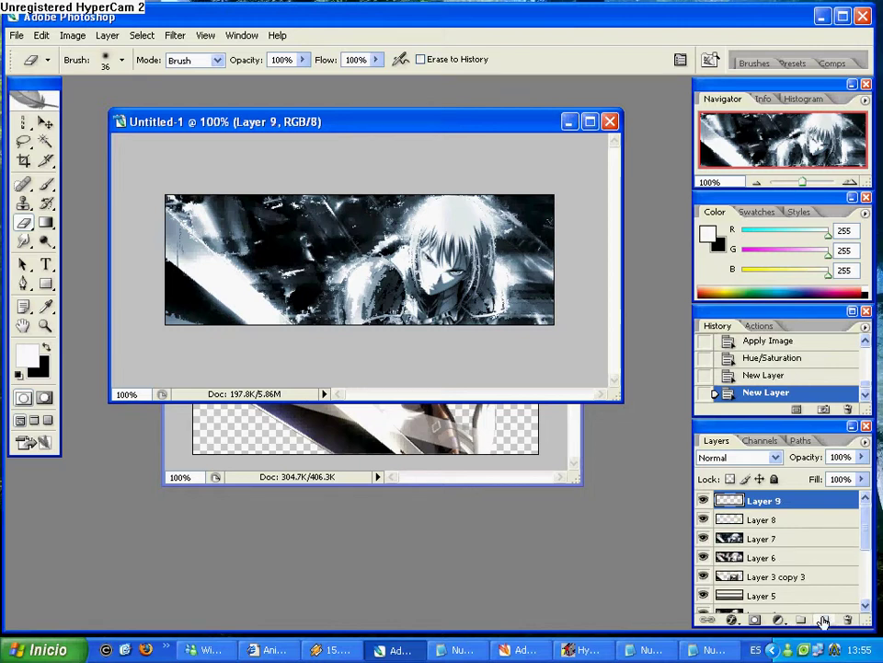
click(824, 620)
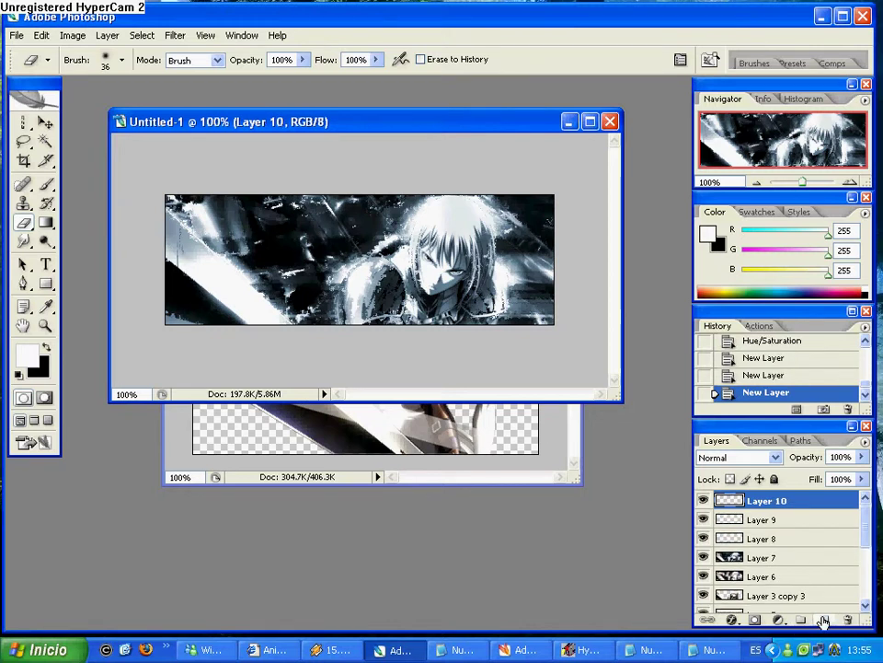
click(795, 523)
click(797, 539)
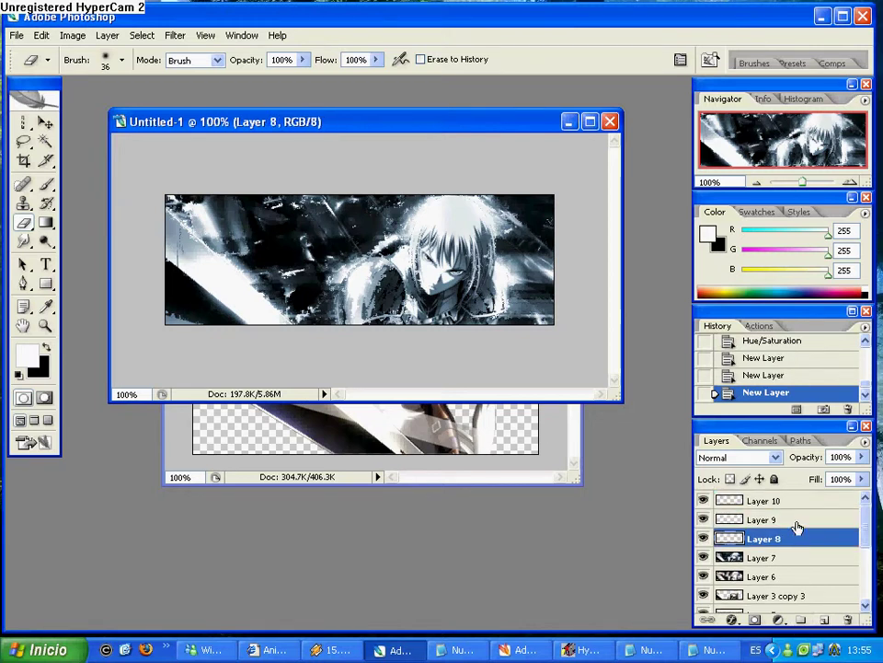
click(798, 523)
click(798, 503)
Fill Layer 8 with black in Normal mode at 100% opacity
click(754, 541)
click(72, 37)
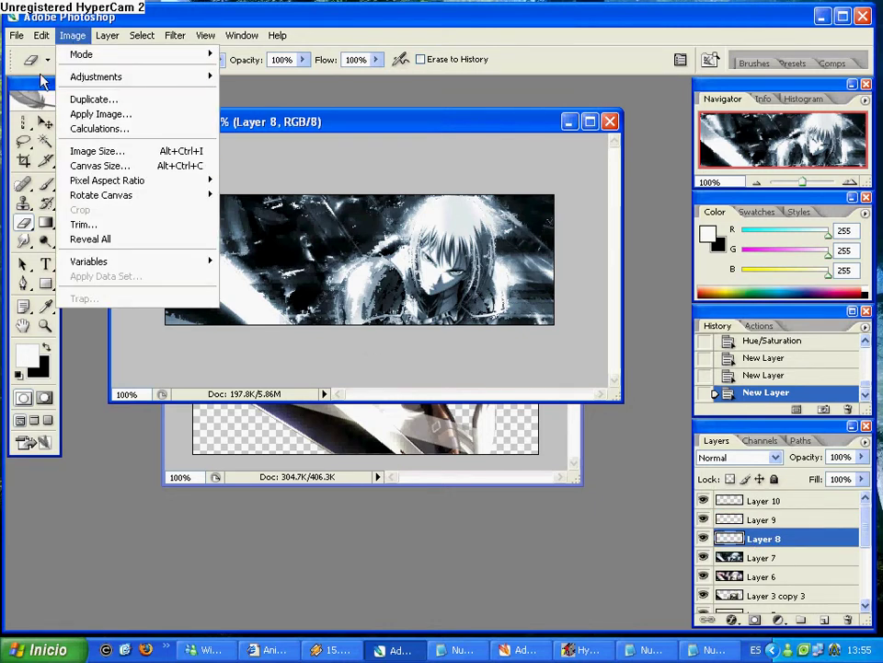
mouse_move(40, 37)
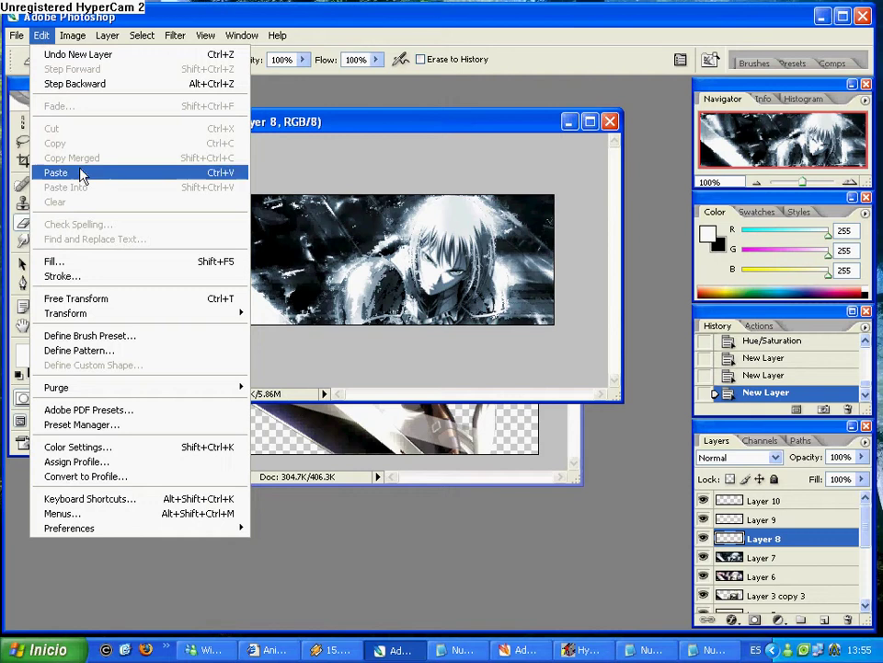
click(150, 270)
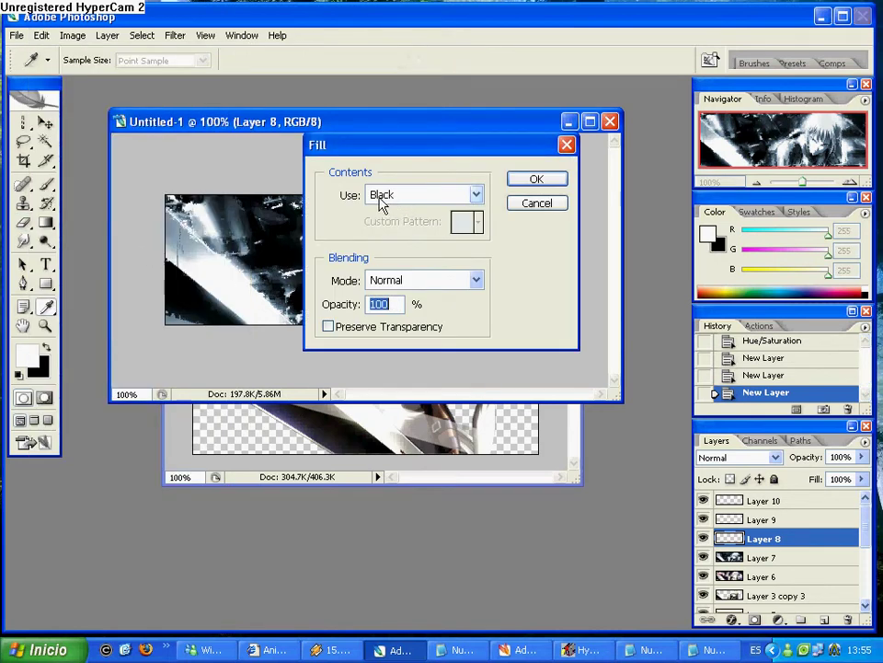
click(538, 181)
key(e)
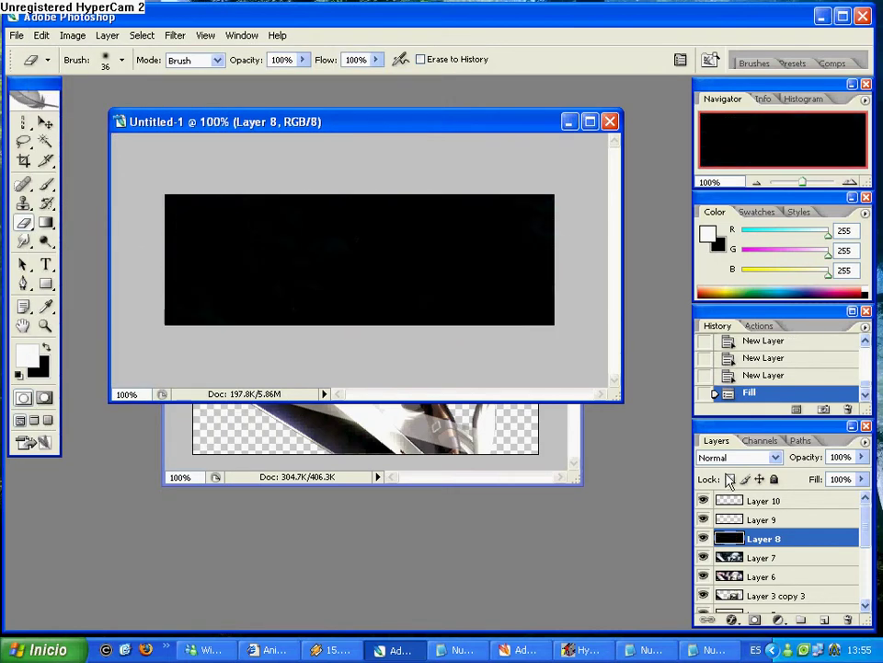
Fill Layer 9 with black in Normal mode at 100% opacity
click(754, 520)
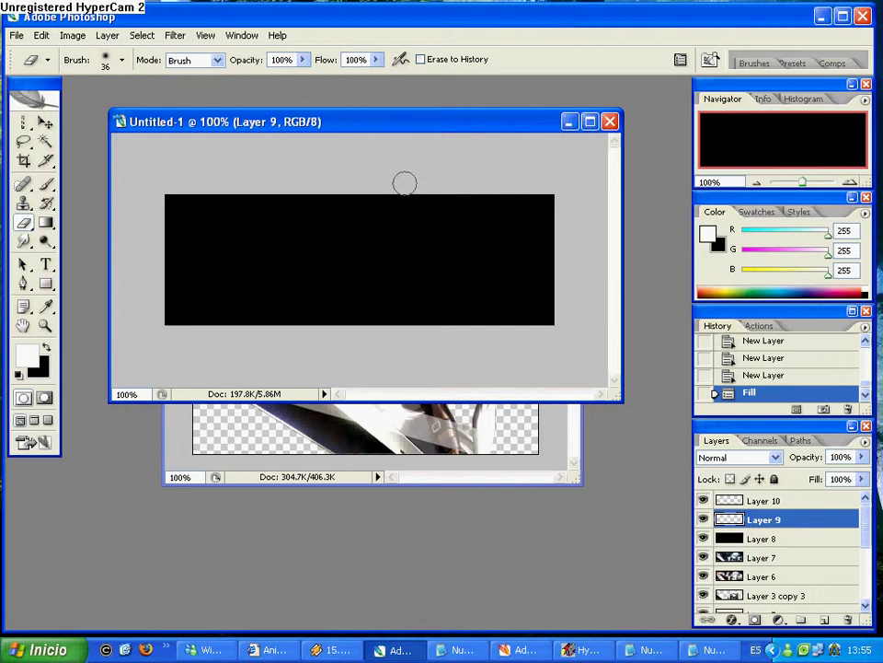
click(72, 37)
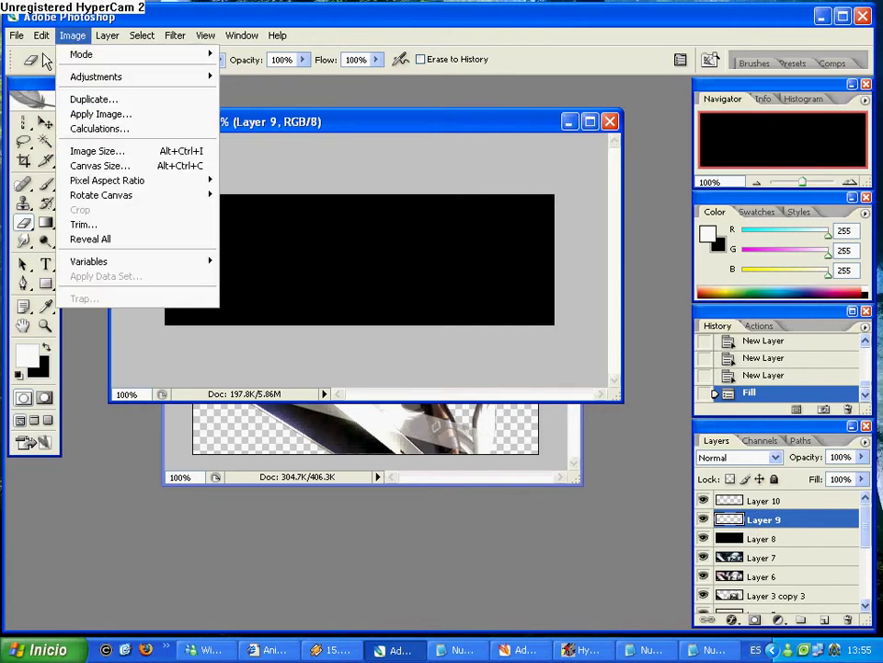
mouse_move(39, 42)
click(133, 267)
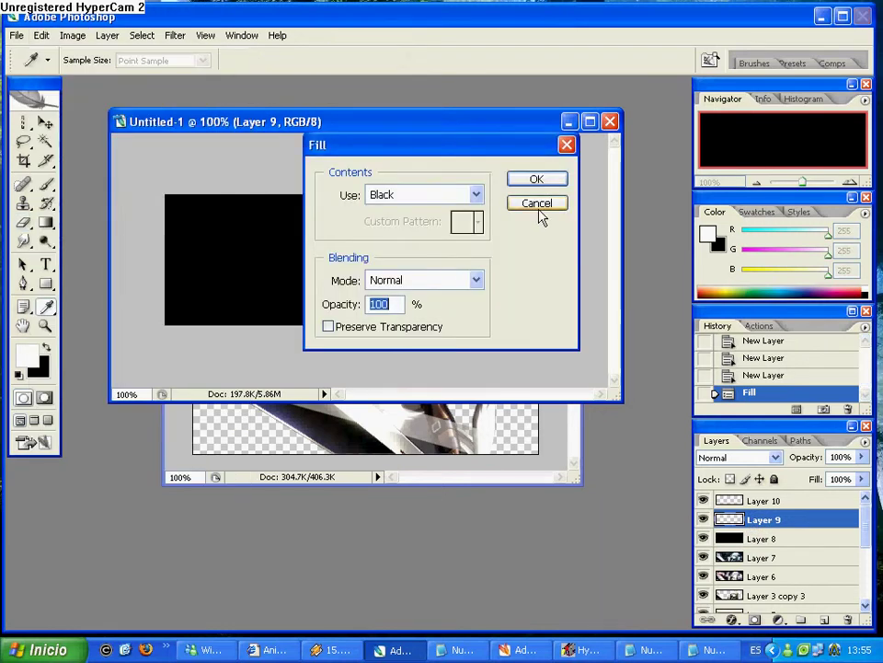
click(536, 182)
Fill Layer 10 with black in Normal mode at 100% opacity
click(736, 501)
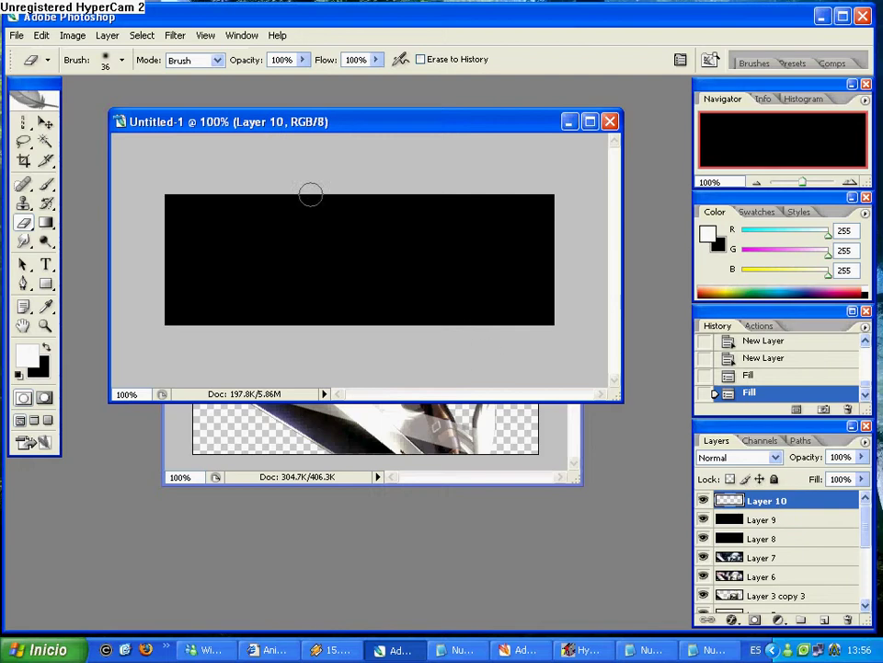
click(73, 35)
mouse_move(41, 35)
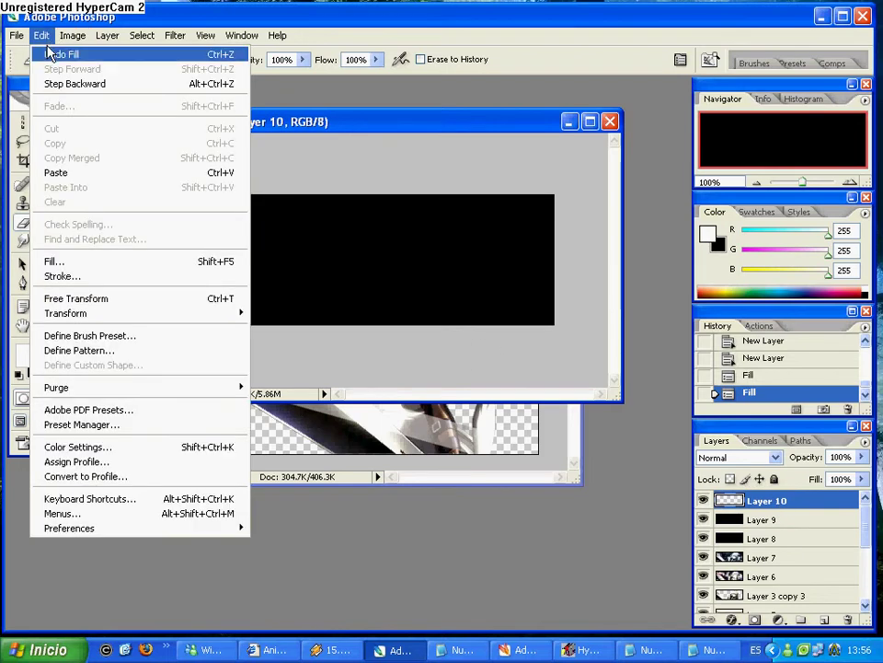
click(149, 264)
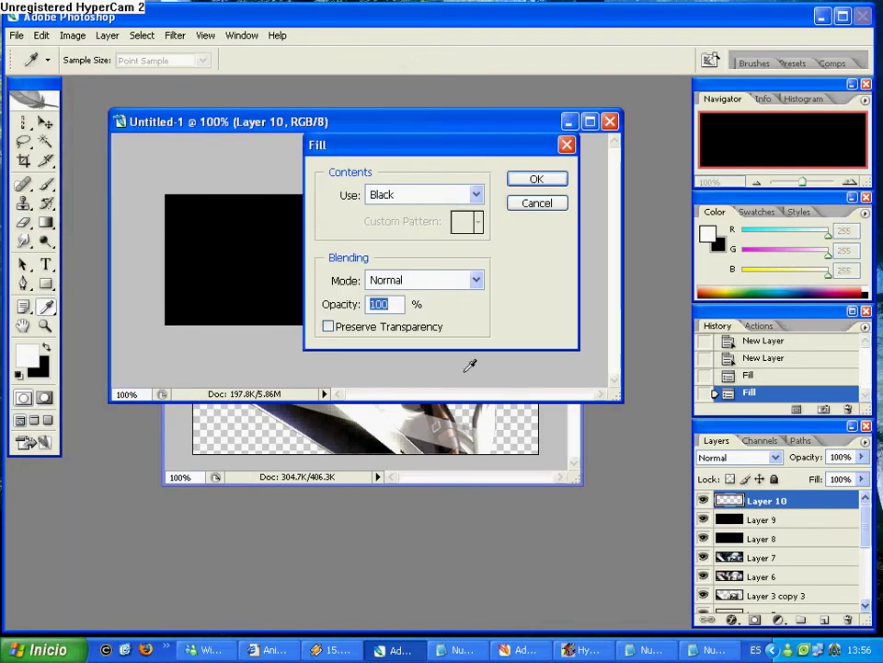
click(534, 180)
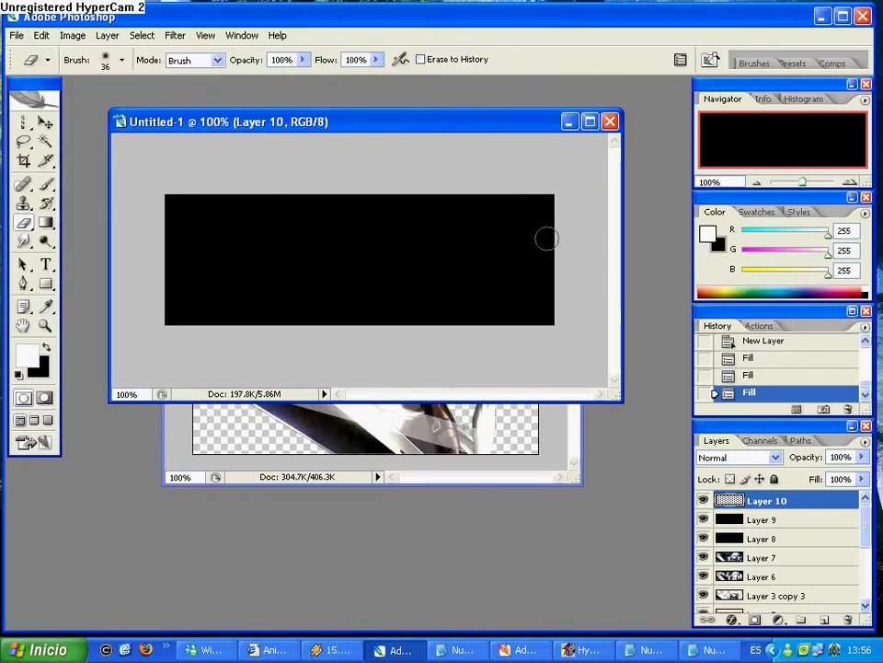
Apply the Add Noise filter to Layer 8 with a 400% amount, Gaussian distribution and monochromatic noise
click(744, 519)
click(744, 539)
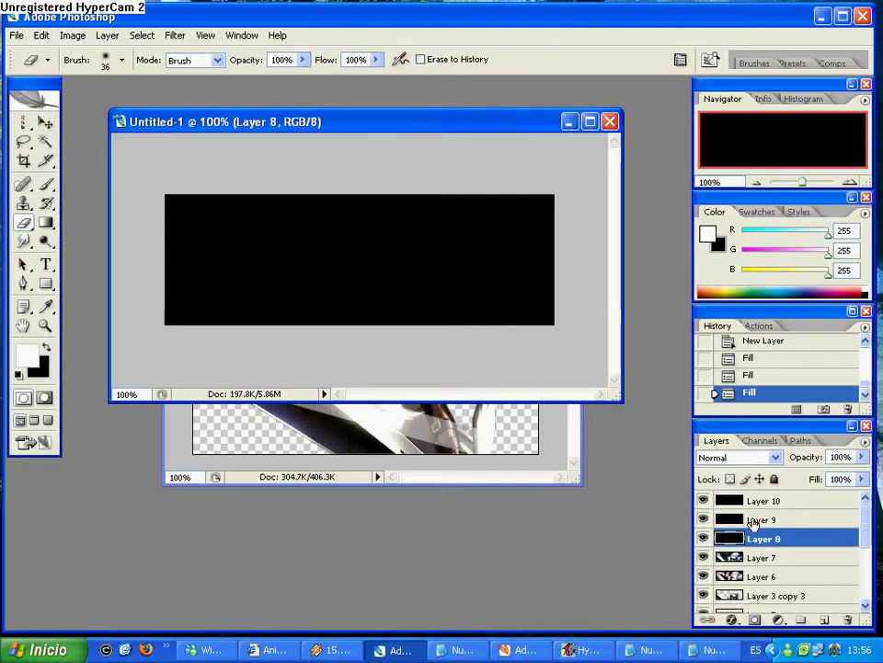
click(750, 520)
click(756, 500)
click(759, 538)
click(171, 37)
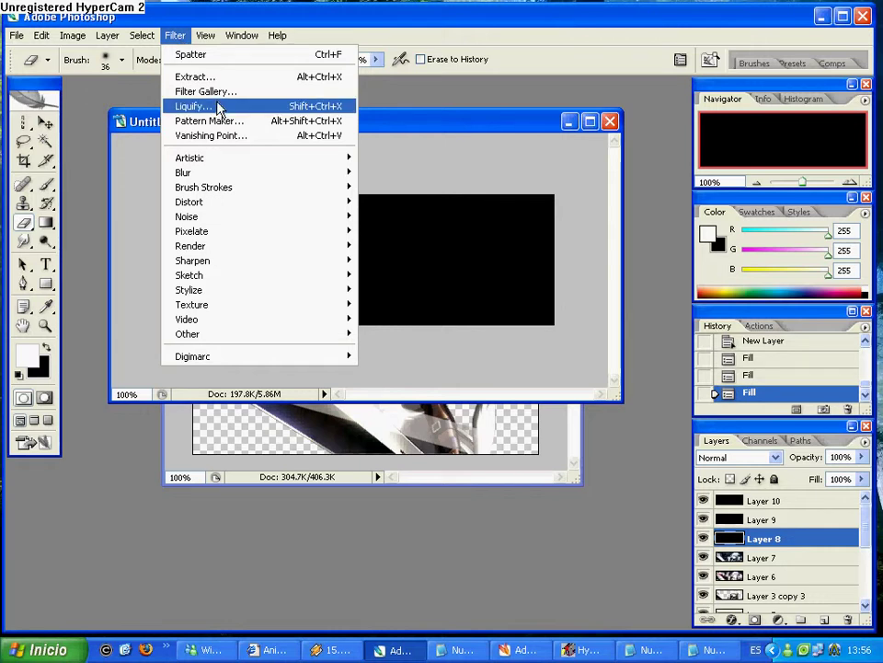
mouse_move(299, 223)
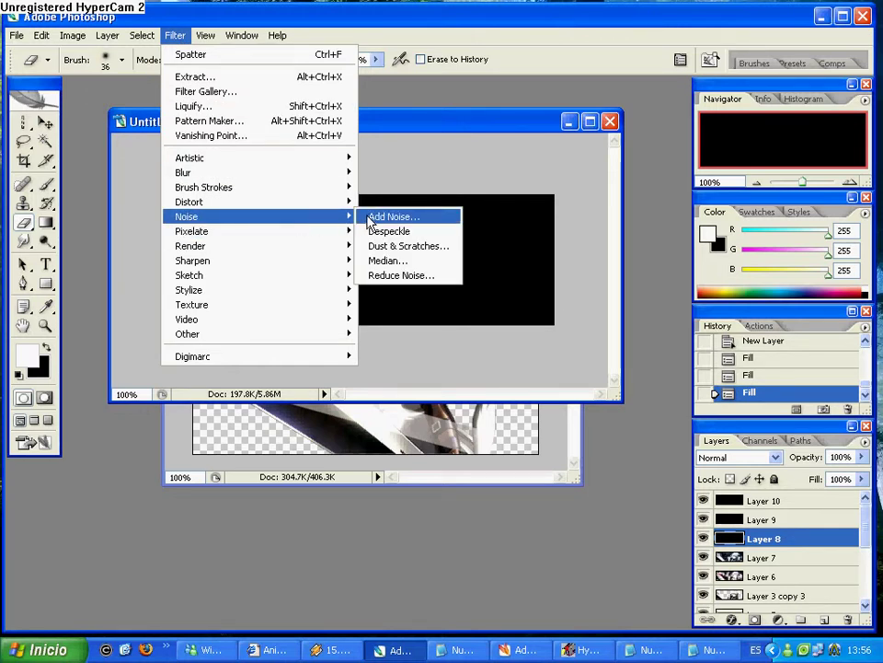
click(394, 217)
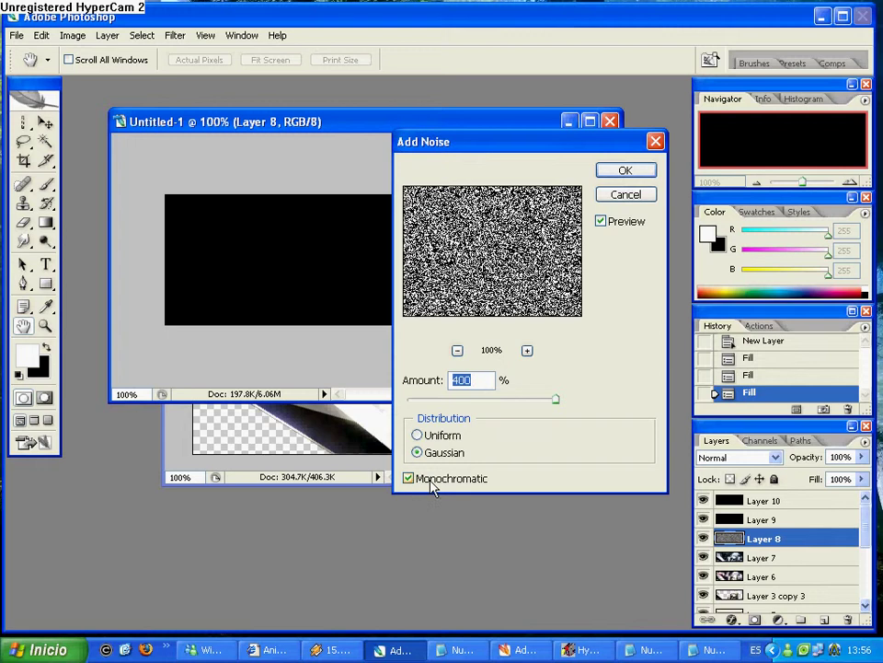
click(625, 170)
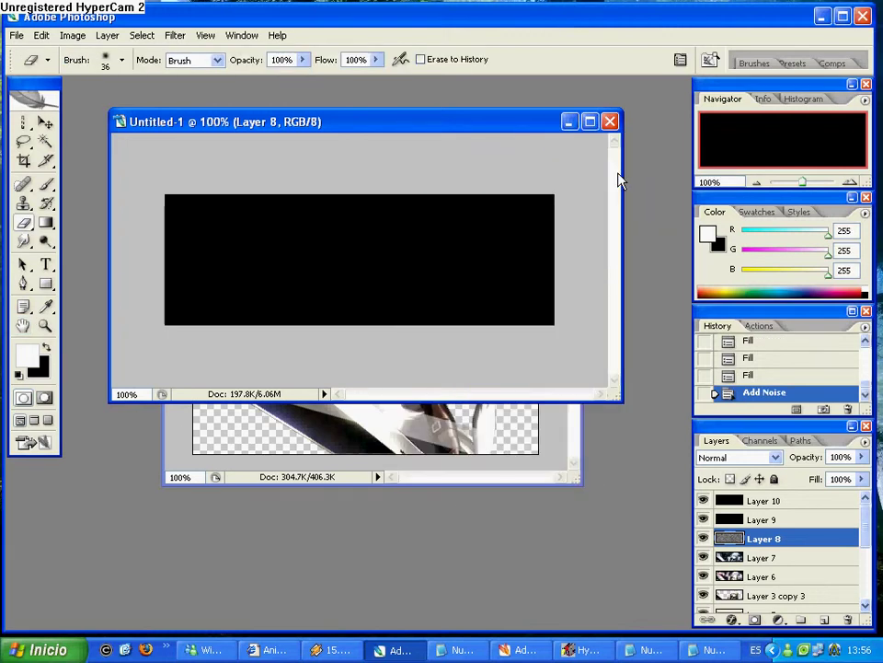
Repeat the last Add Noise filter on Layer 9 and on Layer 10
click(752, 522)
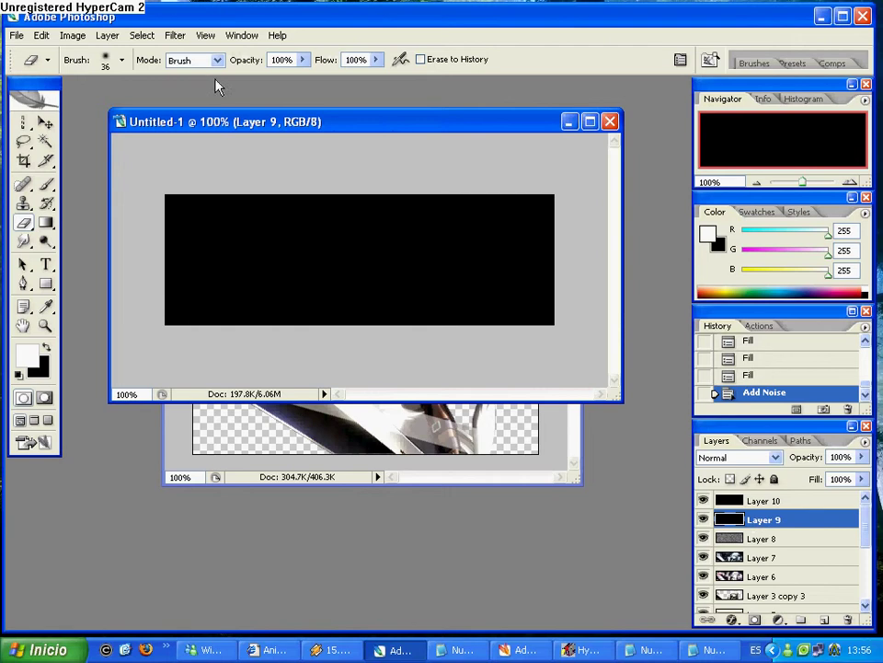
click(177, 36)
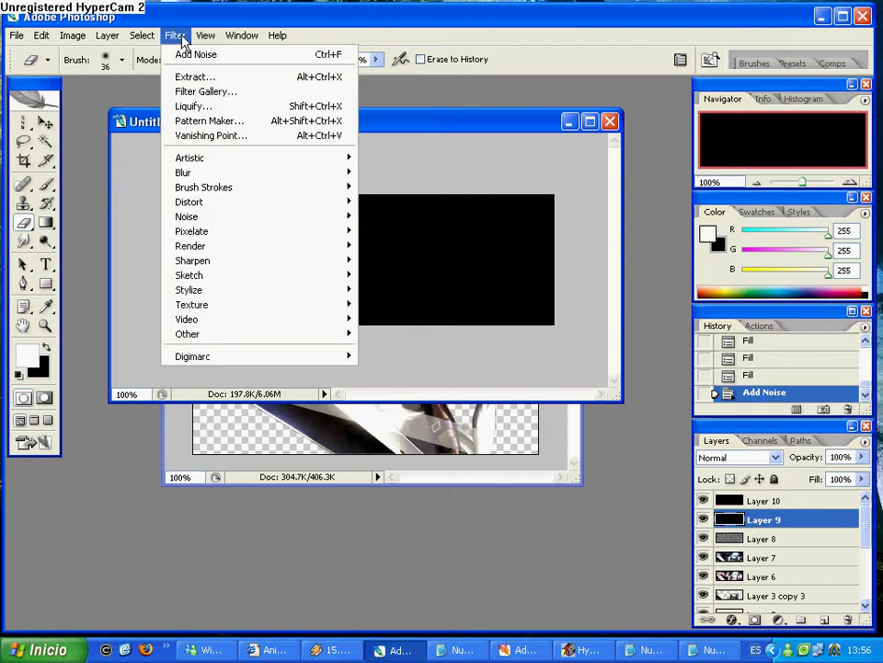
click(260, 57)
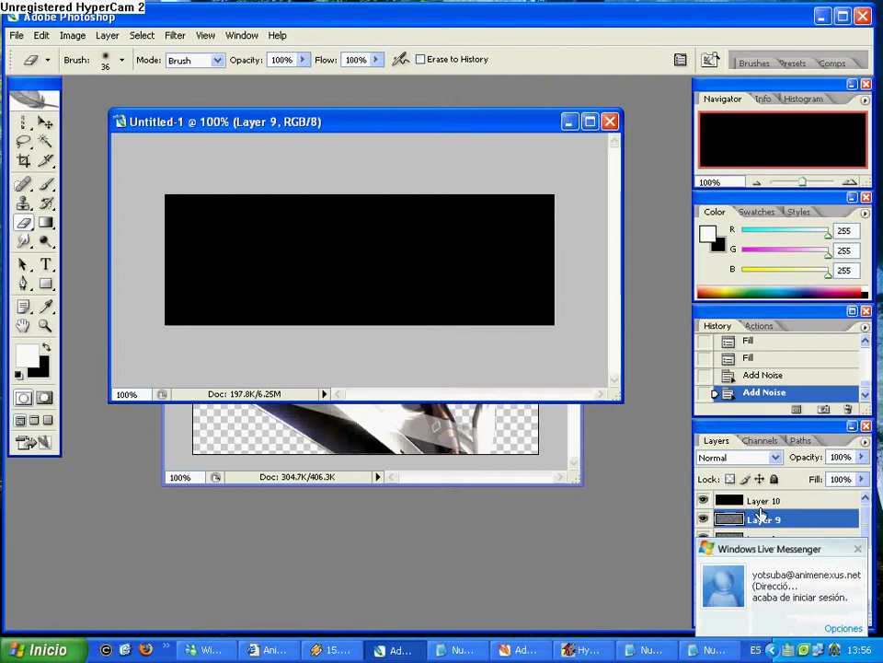
click(762, 506)
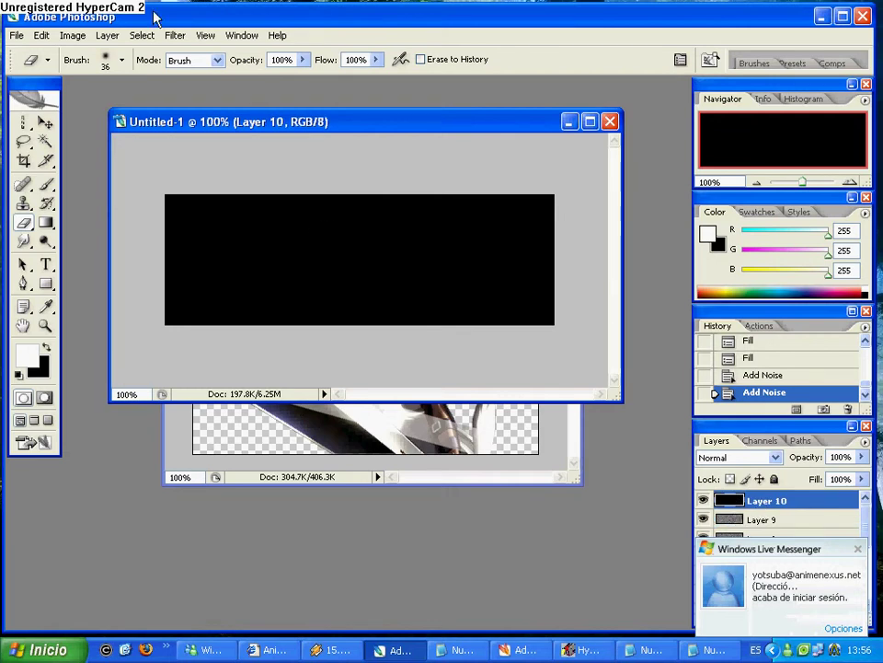
click(175, 35)
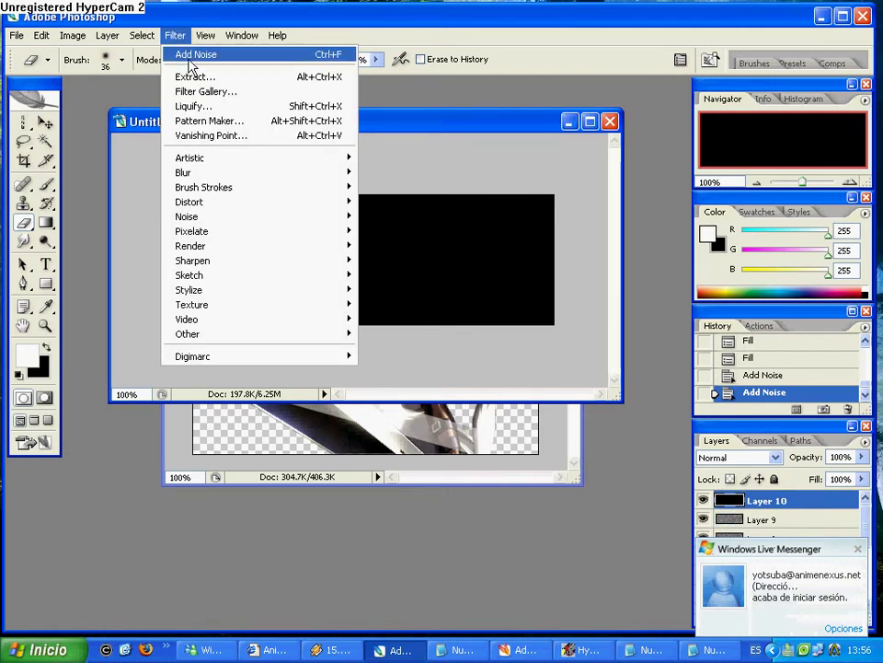
click(159, 53)
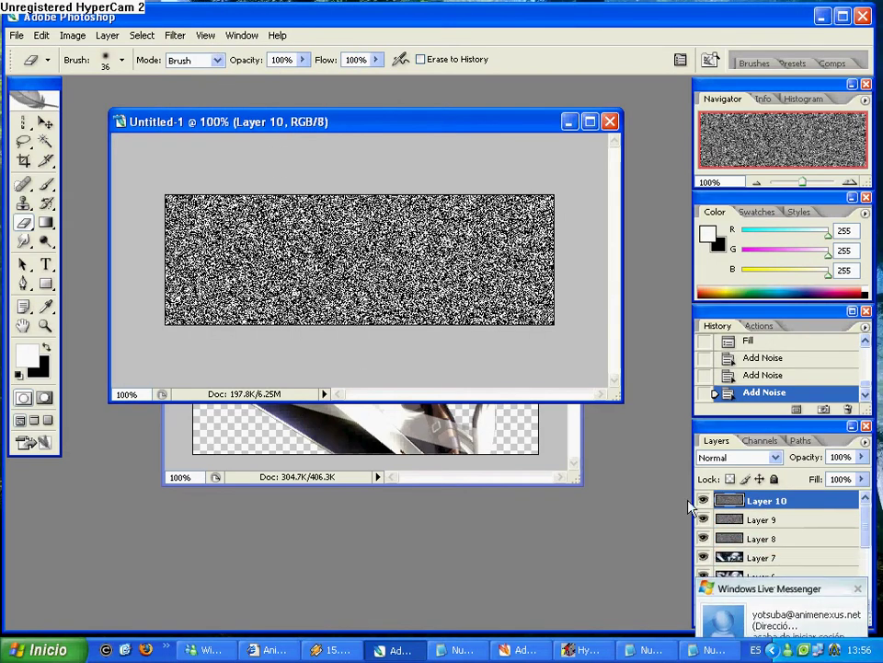
Apply a Motion Blur to Layer 8 with an angle of -45° and a distance of 25 pixels
click(771, 538)
click(765, 519)
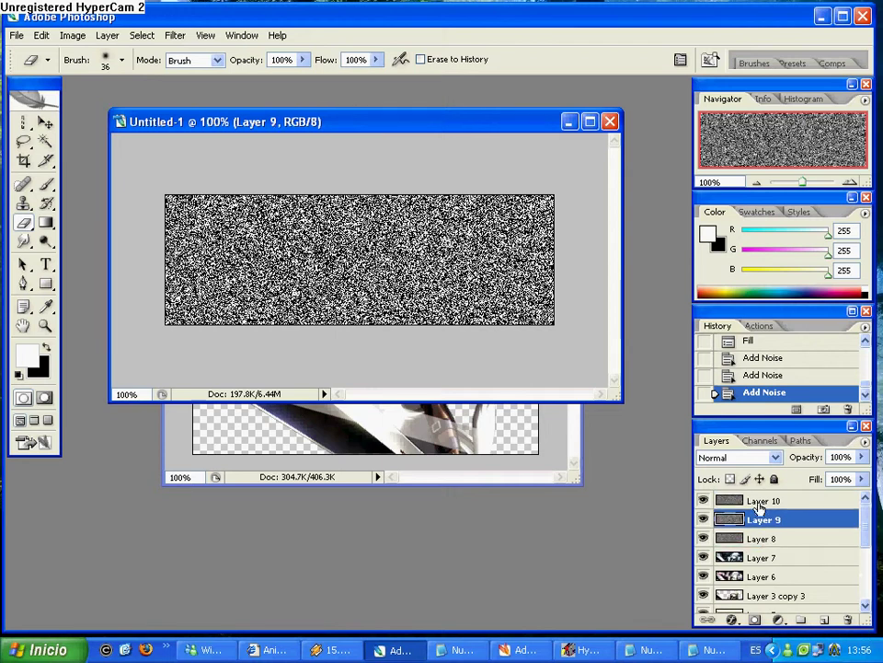
click(755, 499)
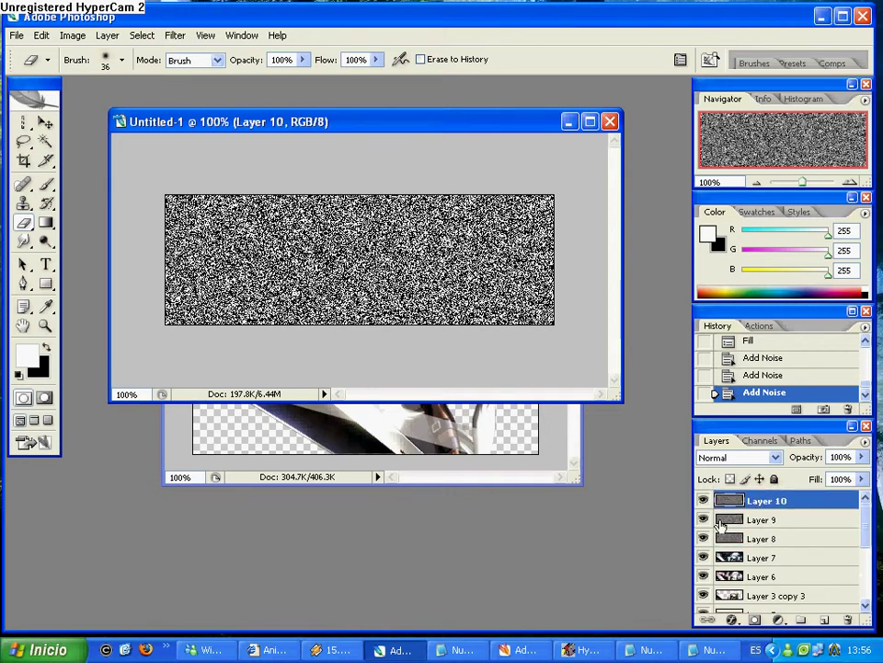
click(760, 539)
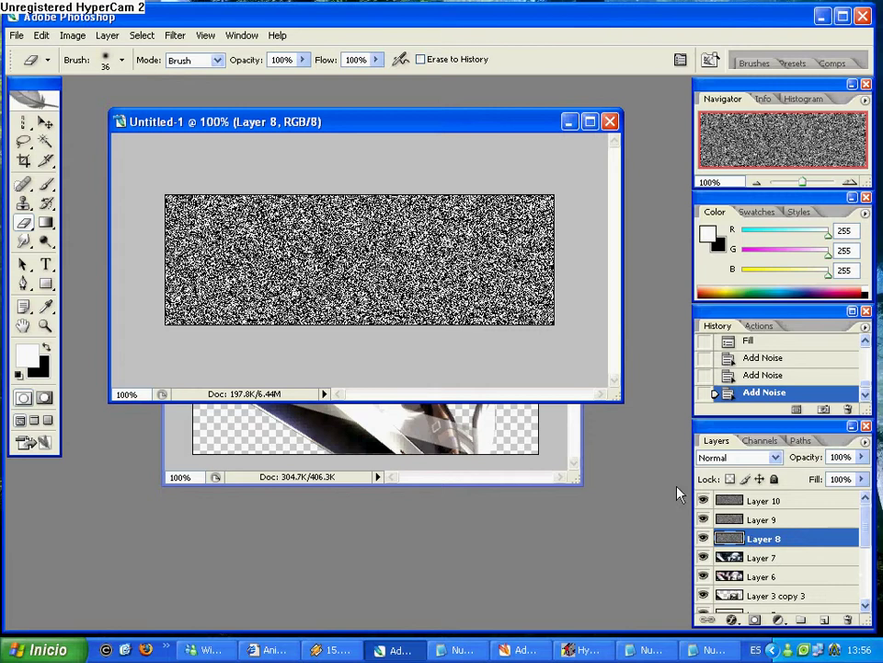
click(175, 35)
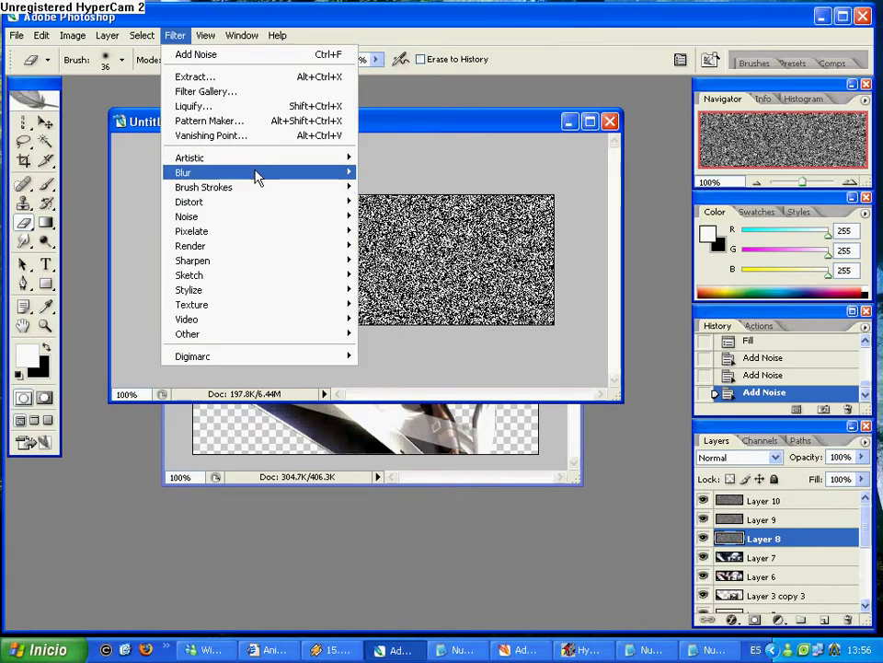
mouse_move(188, 173)
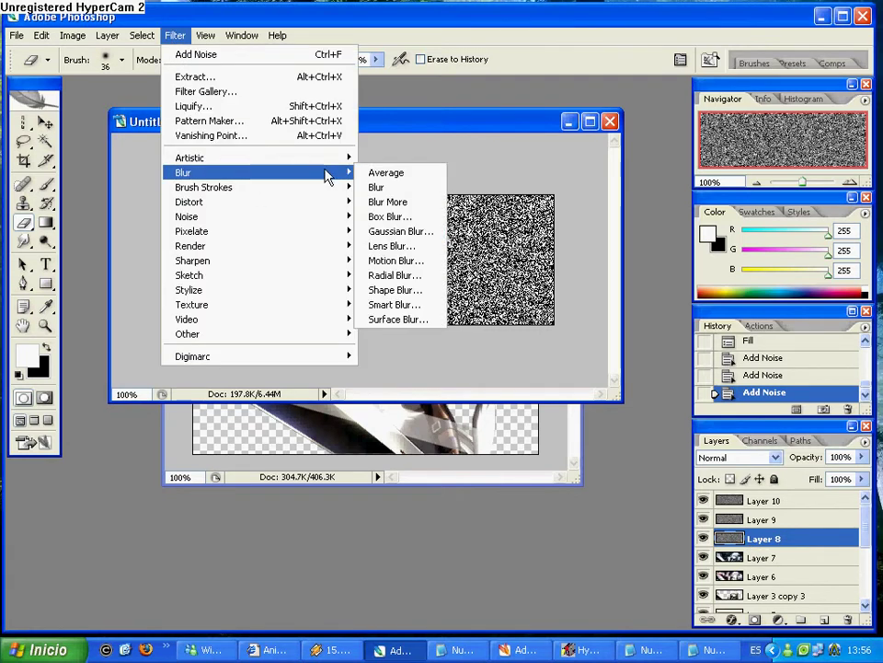
click(408, 264)
drag(541, 388, 539, 384)
double_click(472, 383)
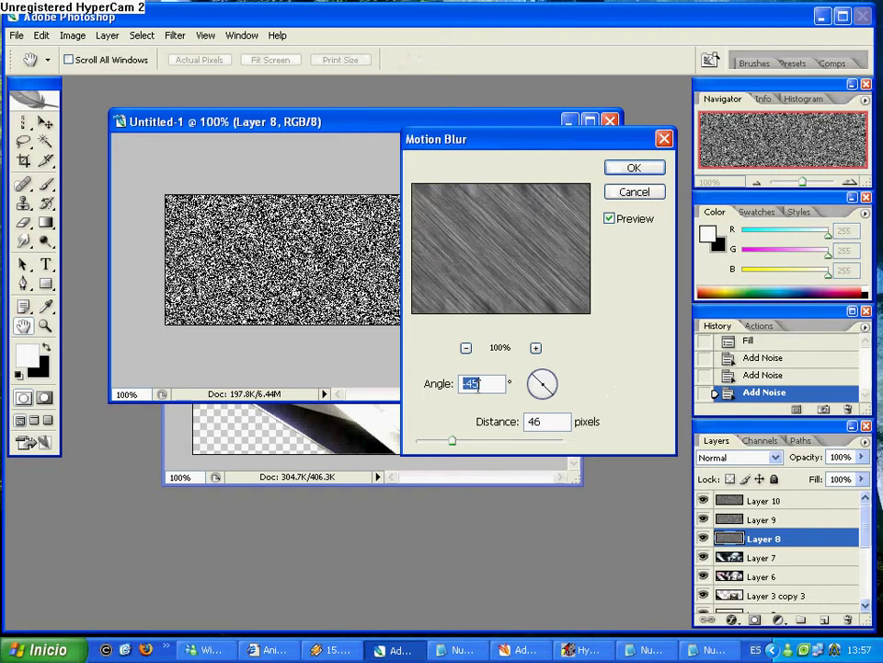
double_click(536, 421)
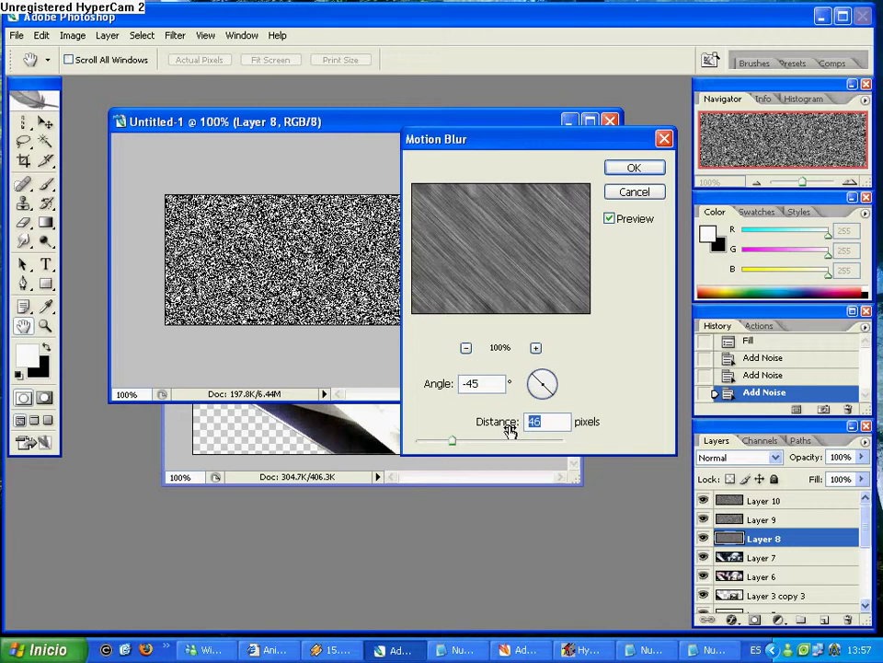
text(25)
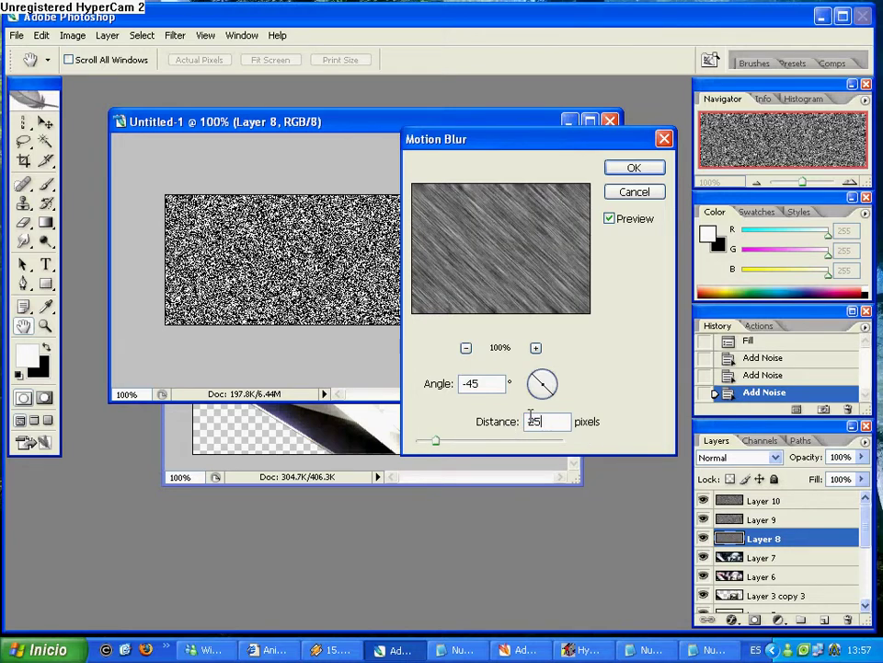
click(634, 169)
key(e)
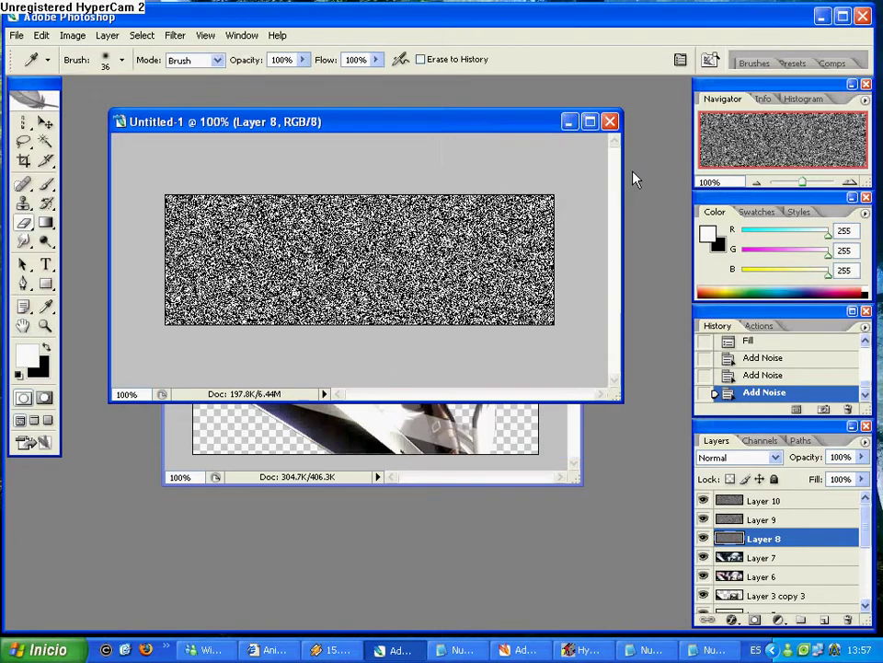
Repeat the last Motion Blur filter on Layer 9 and on Layer 10
click(737, 521)
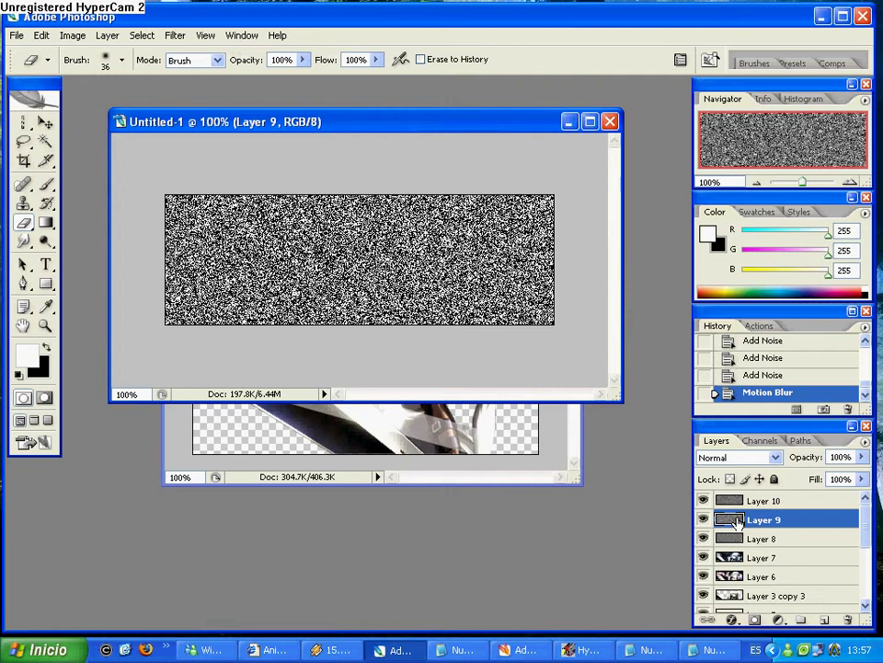
click(175, 35)
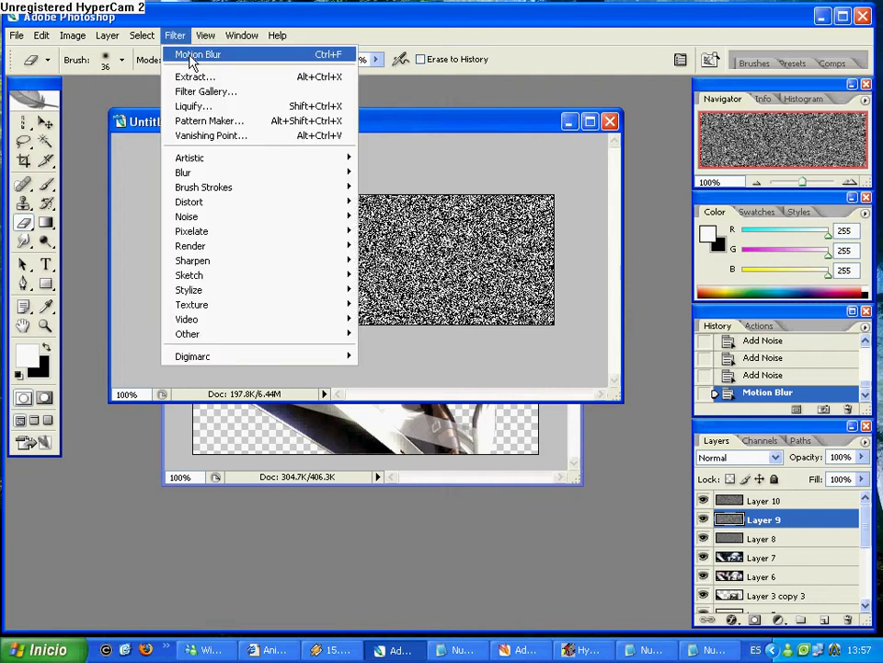
click(217, 57)
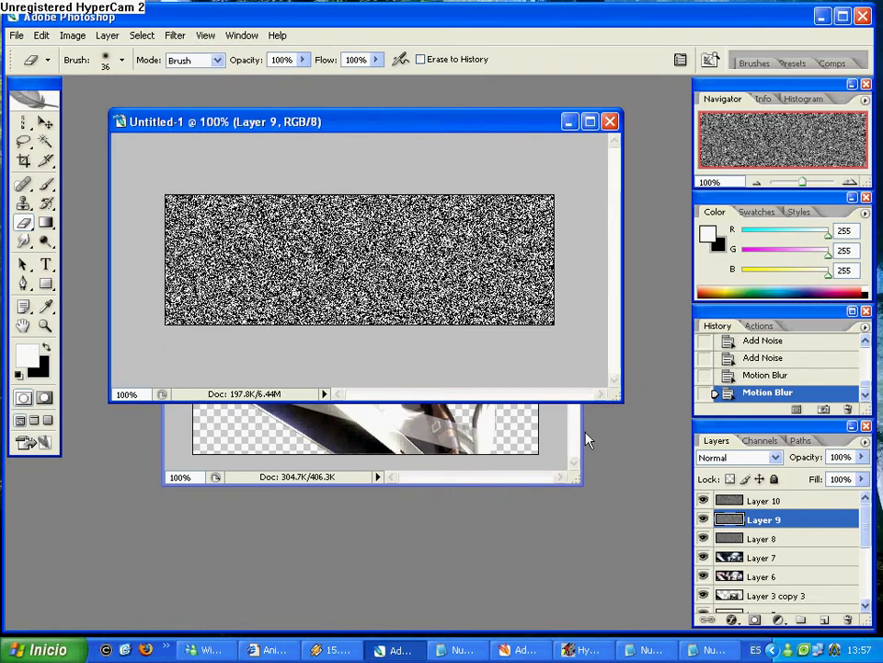
click(755, 503)
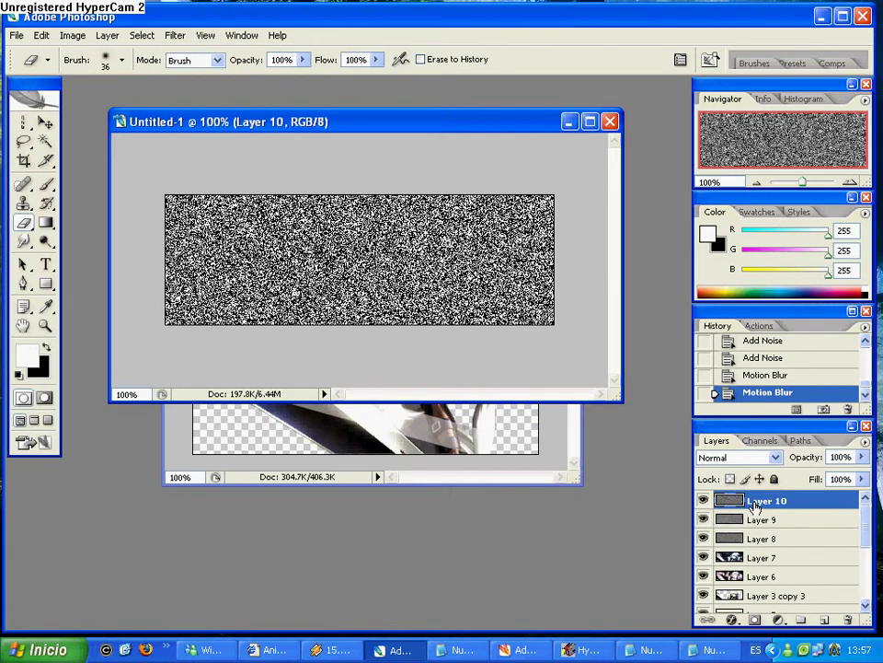
click(177, 36)
click(221, 57)
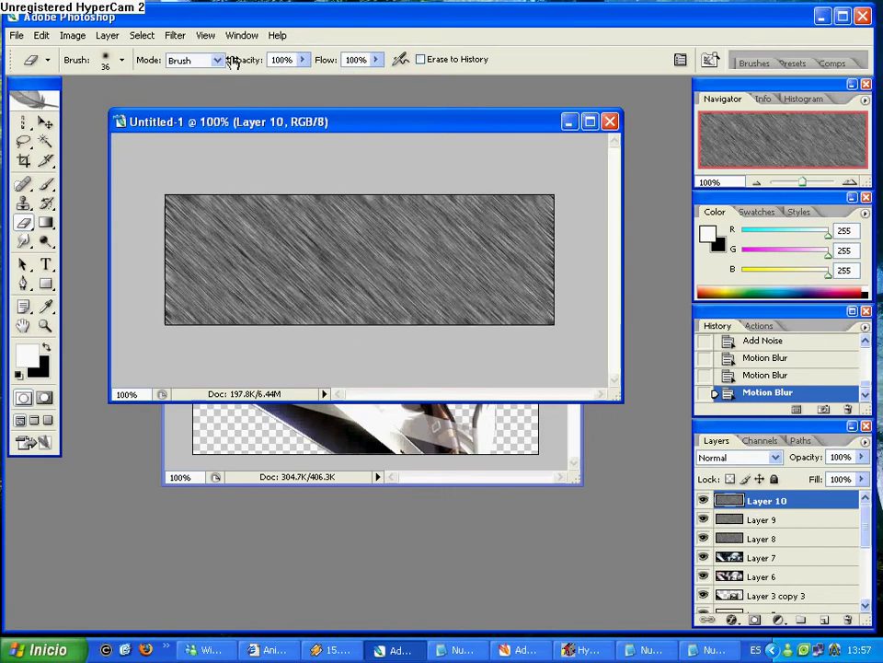
Set the opacity of Layer 8, Layer 9 and Layer 10 to 15% each
click(742, 539)
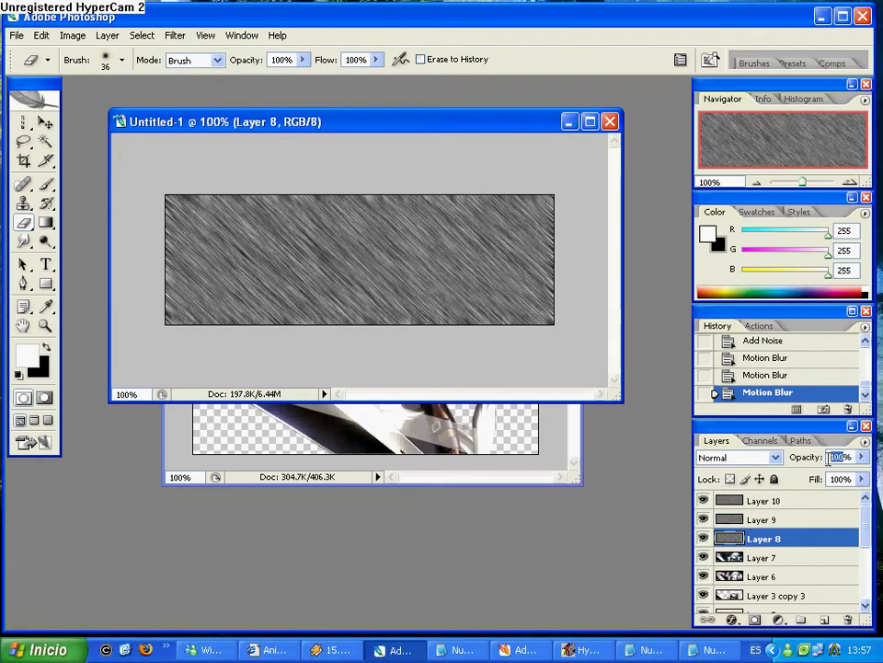
text(15)
key(Return)
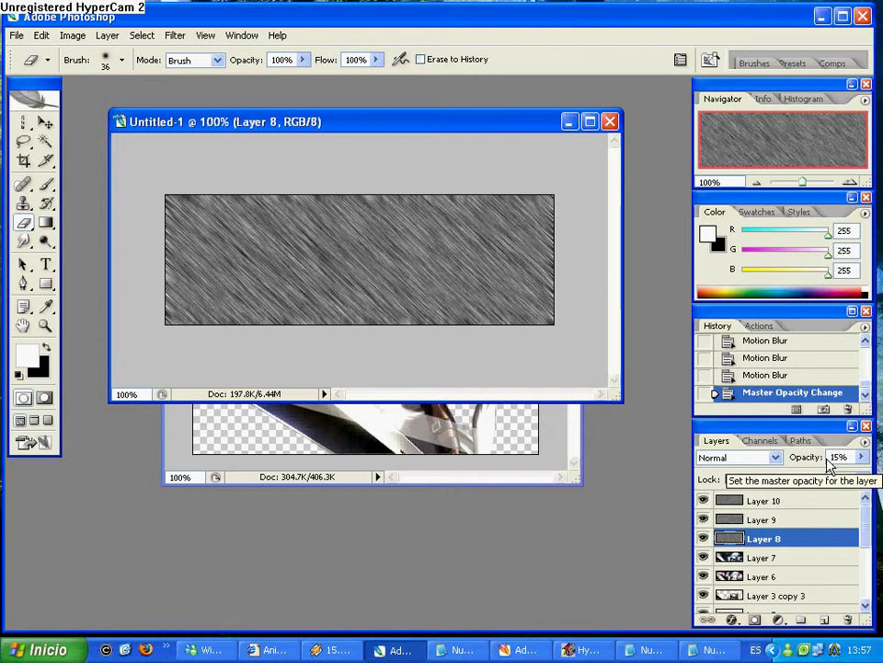
click(742, 519)
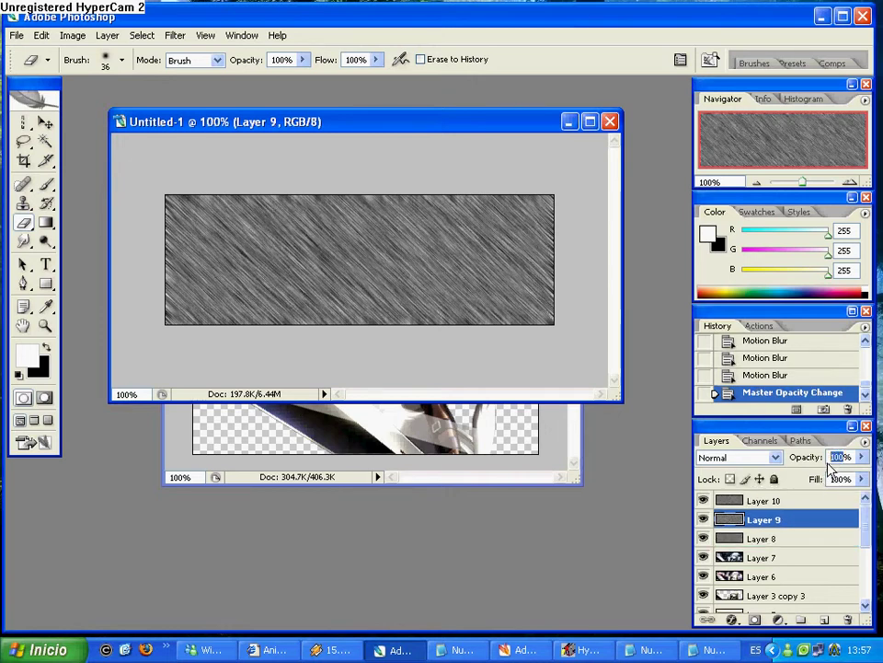
text(15)
key(Return)
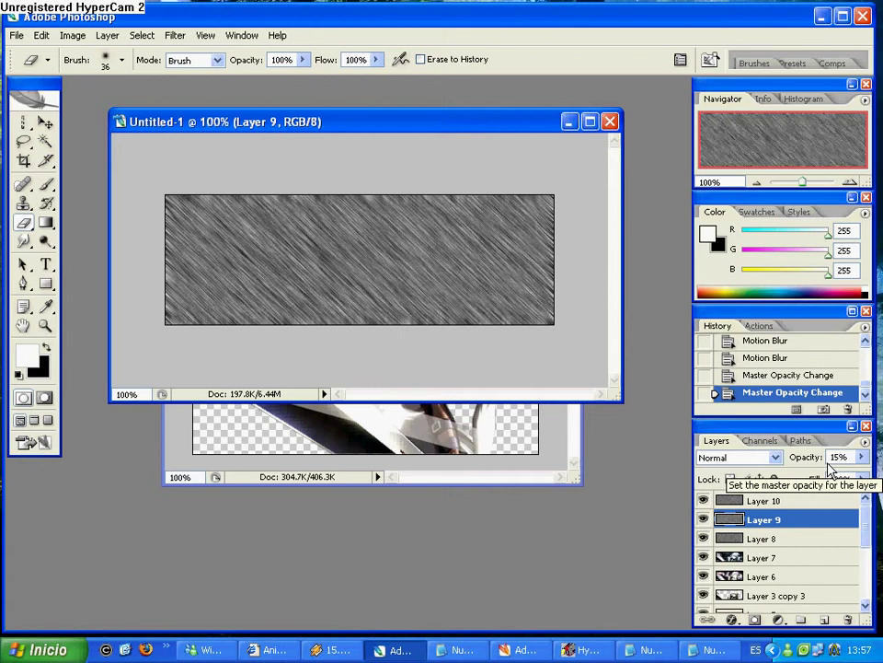
click(798, 503)
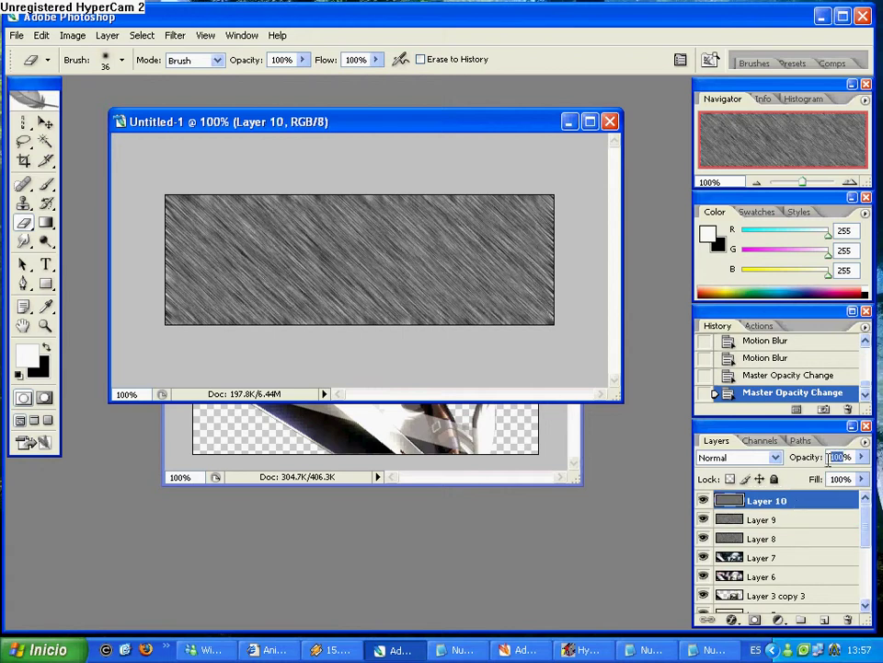
text(15)
key(Return)
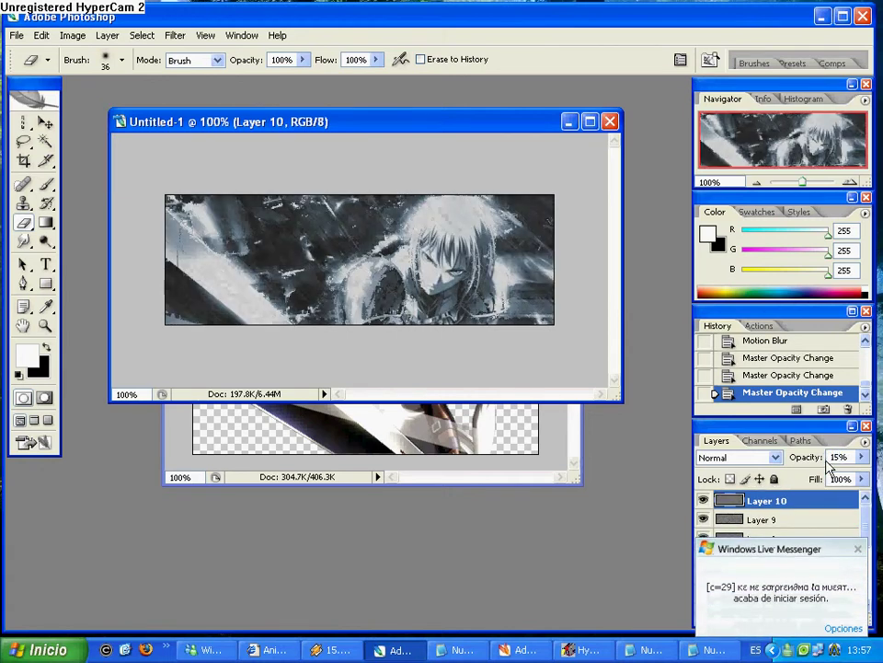
click(858, 548)
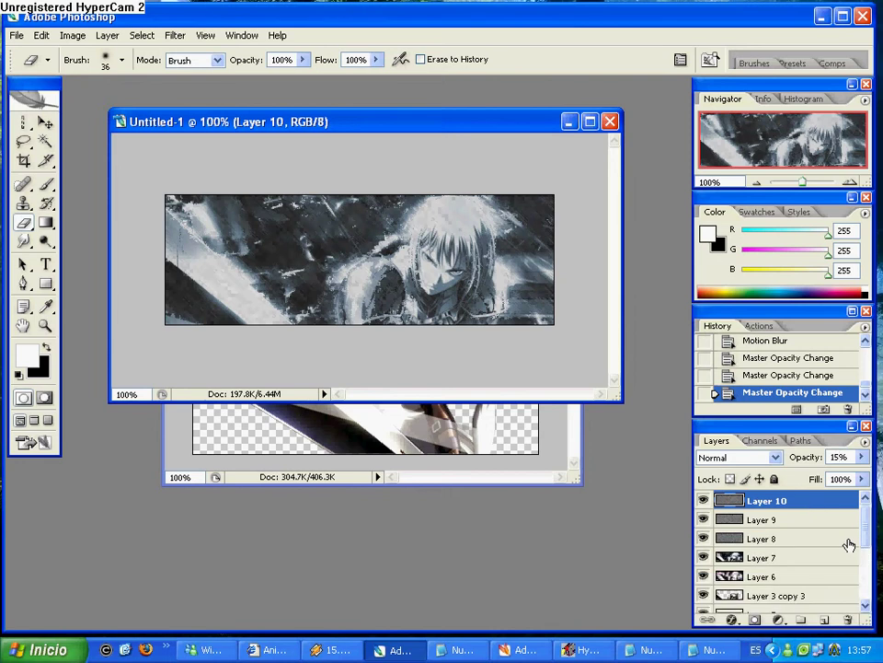
Select Layer 8, open the banner in Adobe ImageReady, and enlarge and centre its document window
click(740, 520)
click(769, 539)
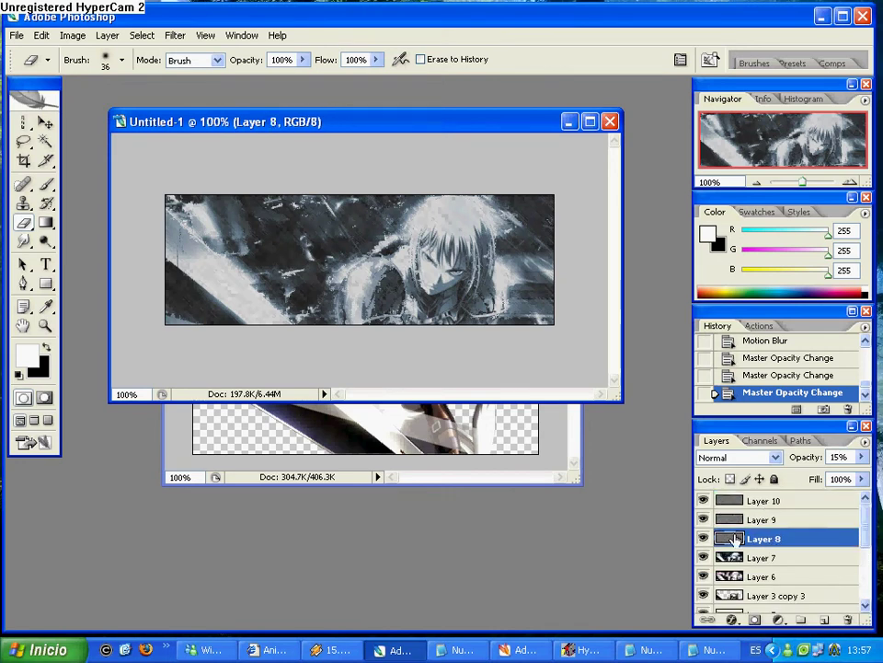
click(38, 449)
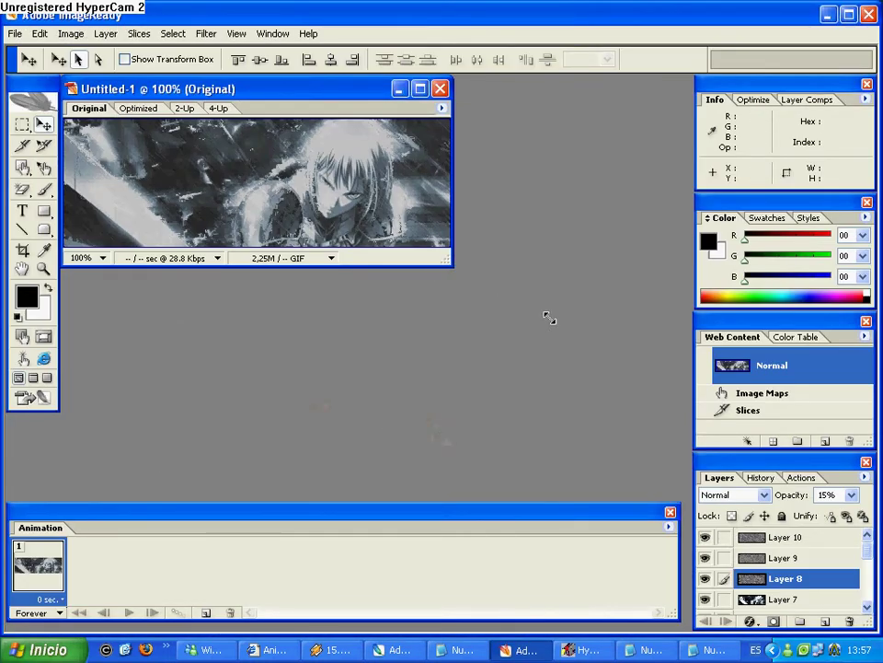
drag(549, 318, 579, 334)
drag(375, 96, 421, 204)
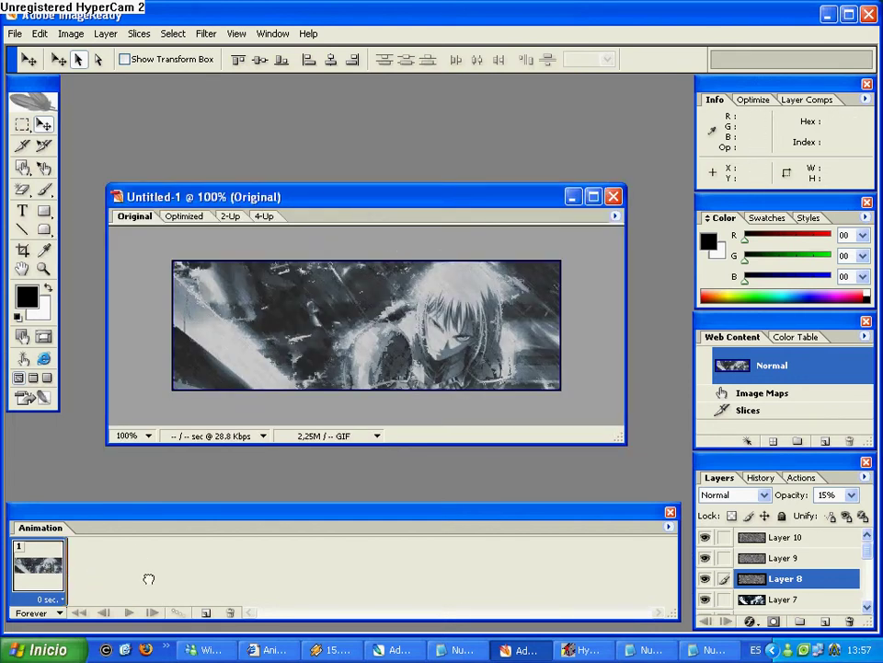
Duplicate the first animation frame twice to make a three-frame animation
click(205, 614)
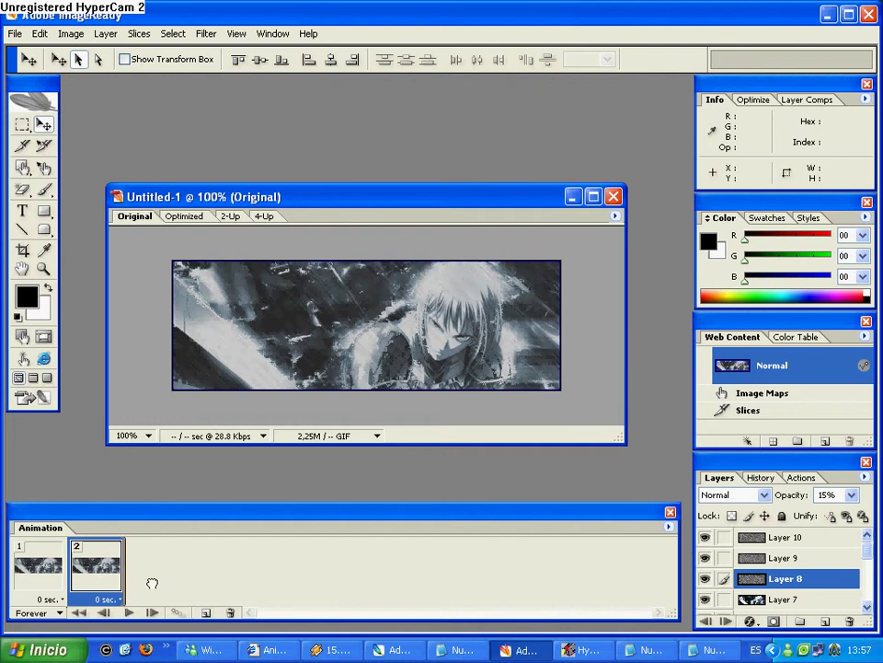
click(204, 613)
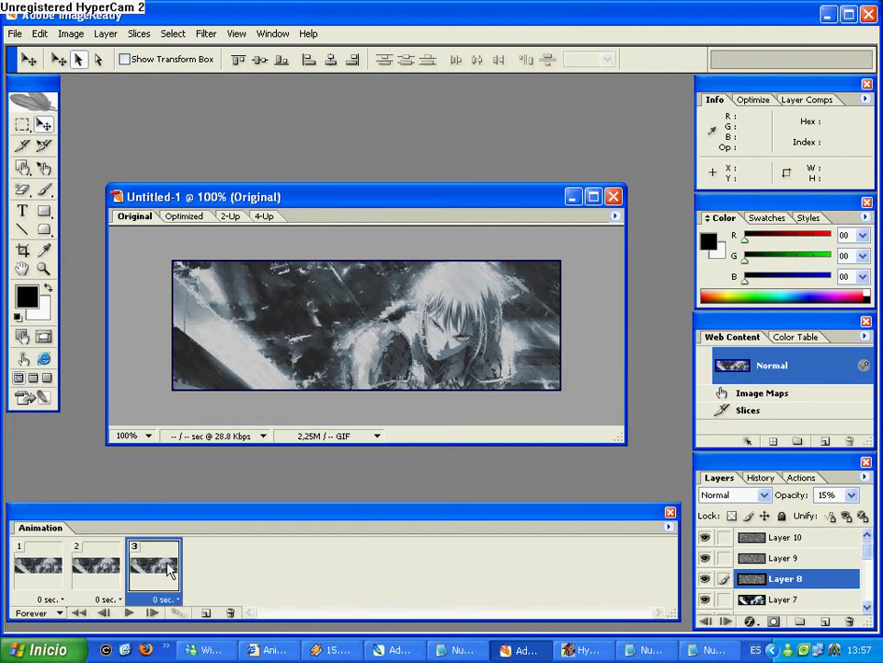
click(53, 577)
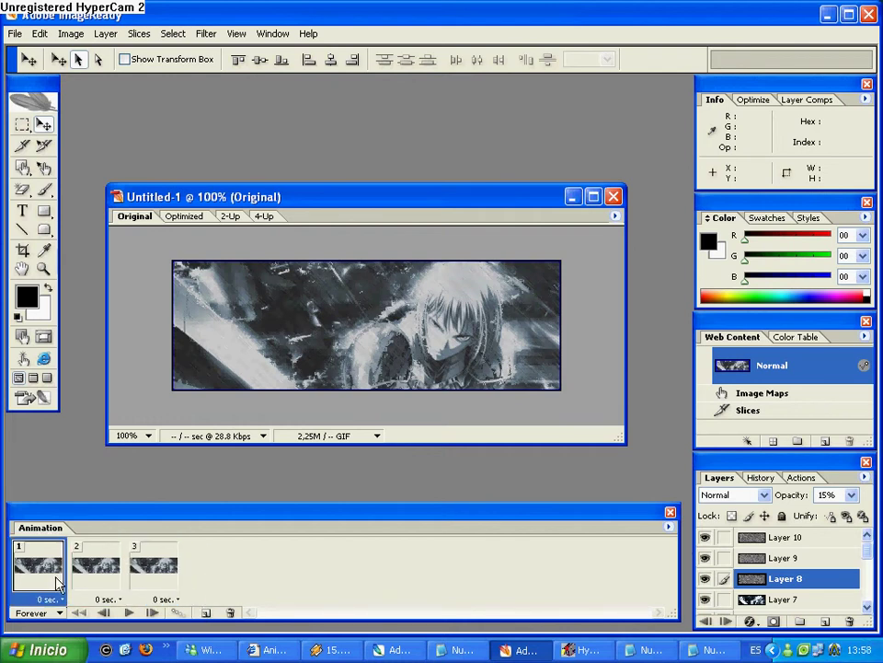
click(87, 580)
click(157, 577)
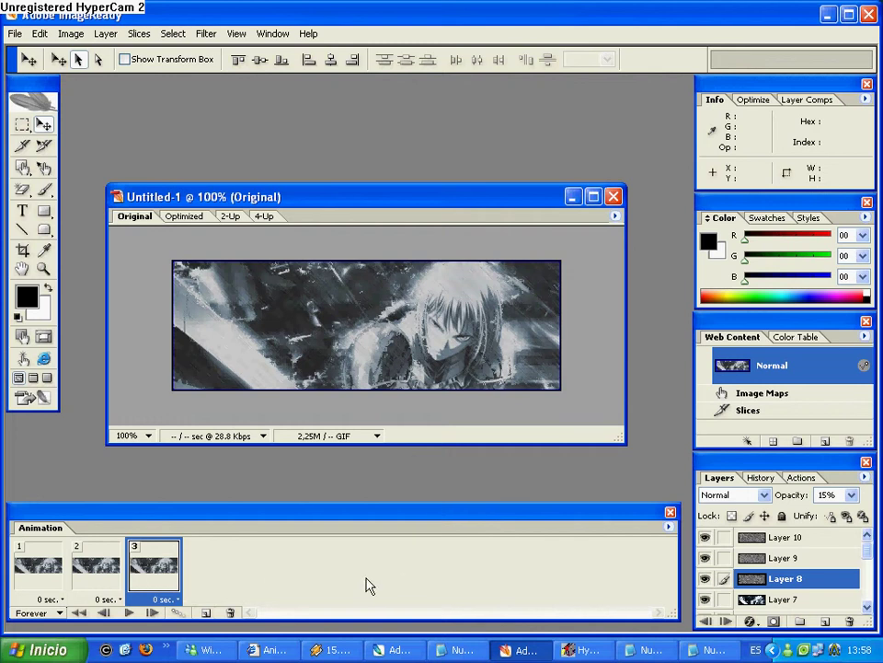
Review the three animation frames against the noise layers, toggling Layer 9's visibility off and on in frame 2
click(44, 572)
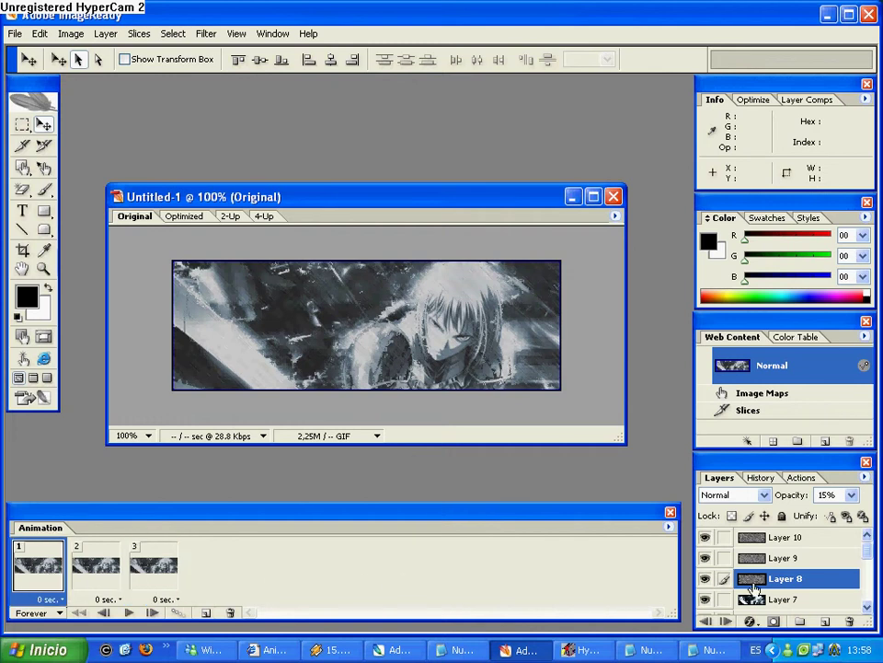
click(753, 558)
click(762, 541)
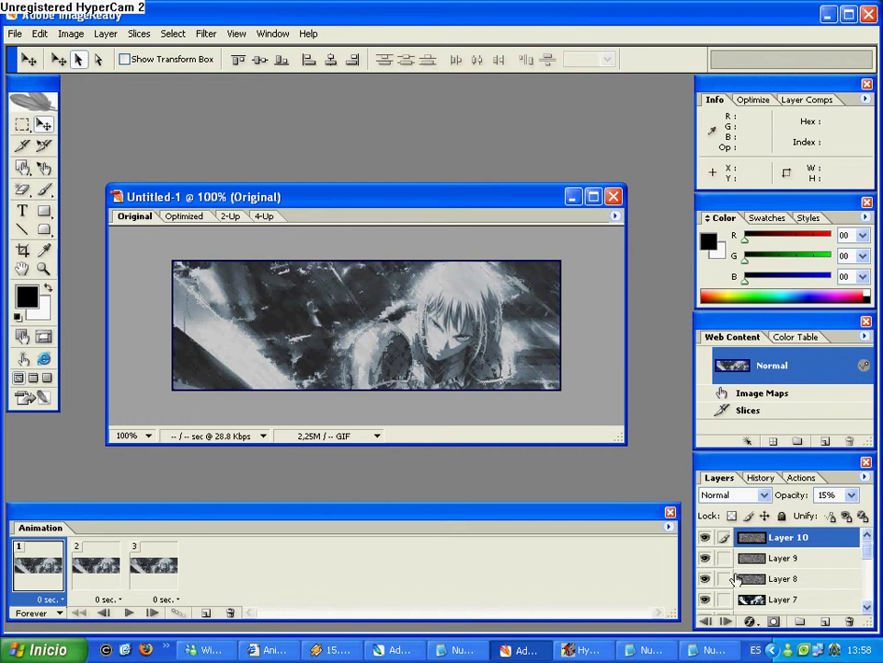
click(99, 574)
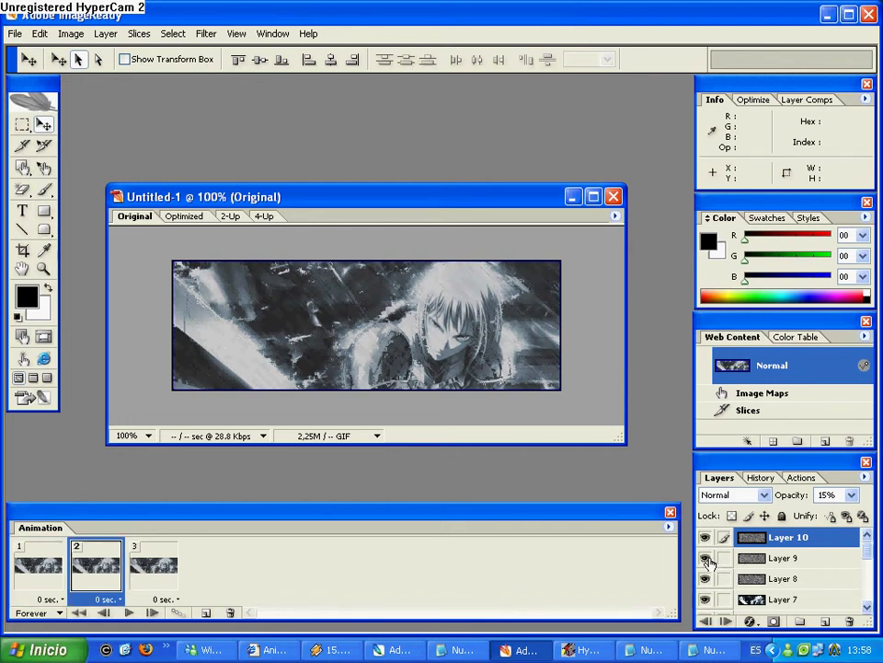
click(705, 558)
click(705, 558)
click(704, 558)
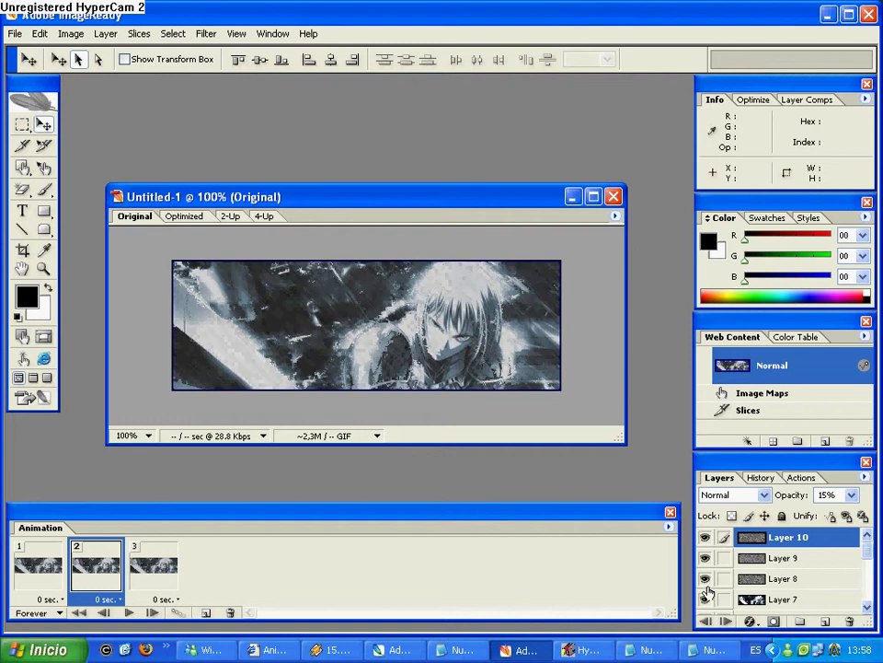
click(154, 577)
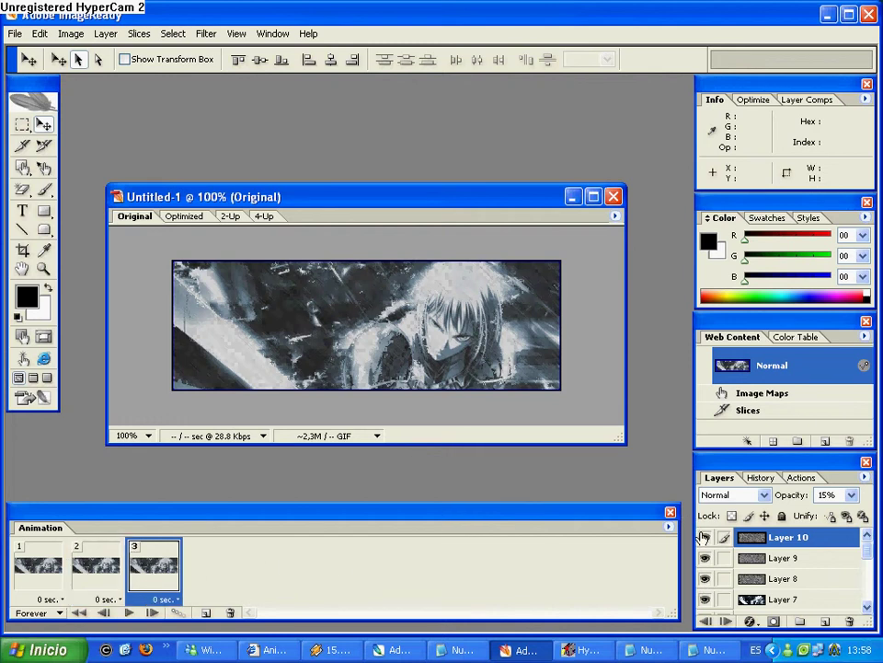
In animation frame 1, select Layer 8 and hide Layer 9 and Layer 10 so only Layer 8's noise shows
click(38, 572)
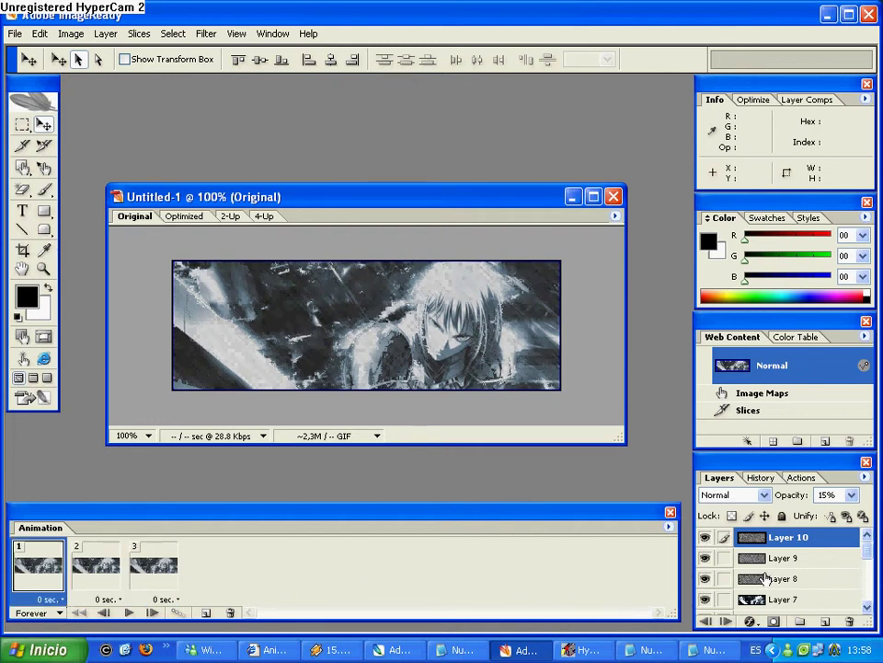
click(721, 578)
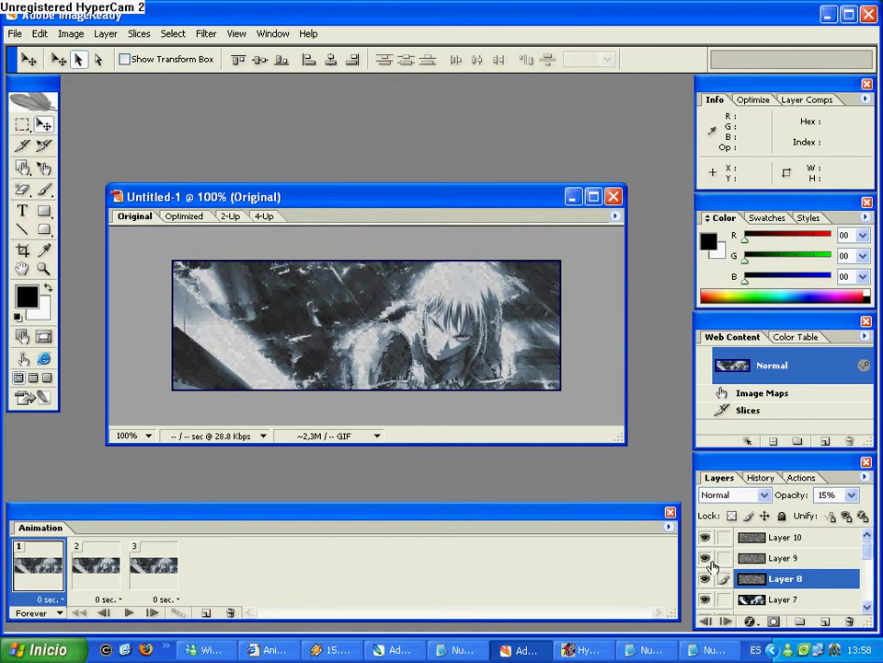
click(705, 557)
click(705, 536)
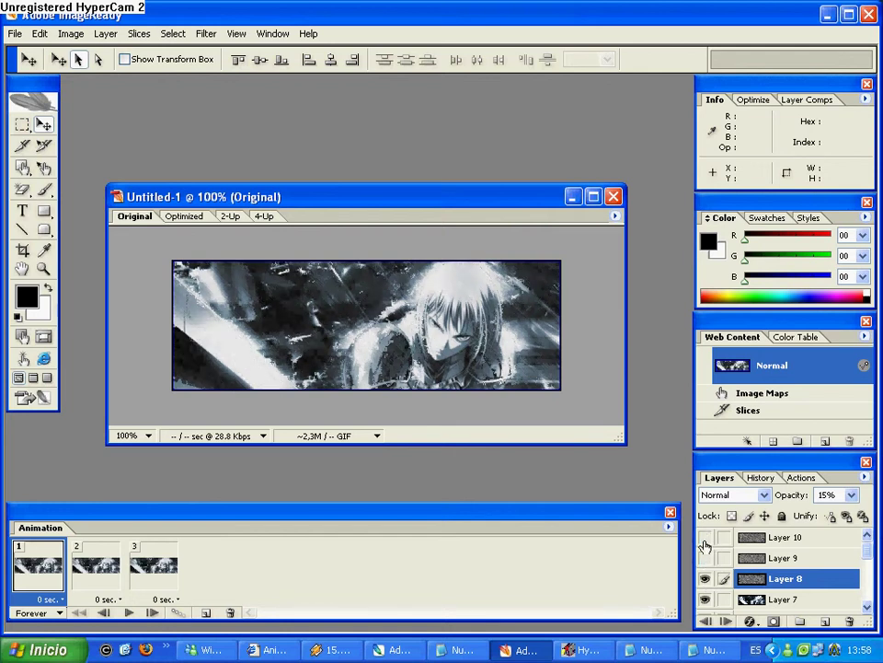
In animation frame 2, hide Layer 8 and show Layer 9 as the only noise layer
click(112, 567)
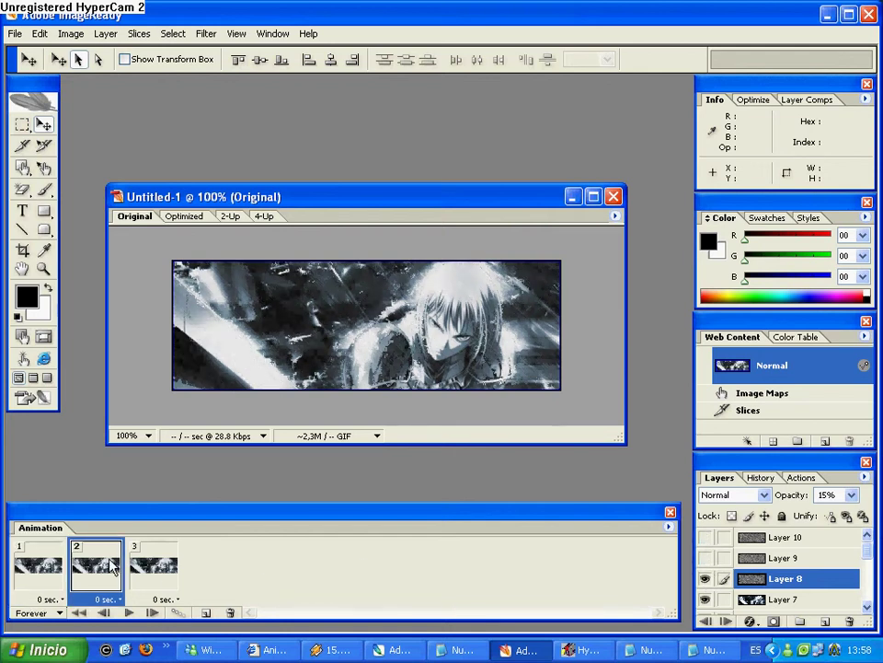
click(705, 579)
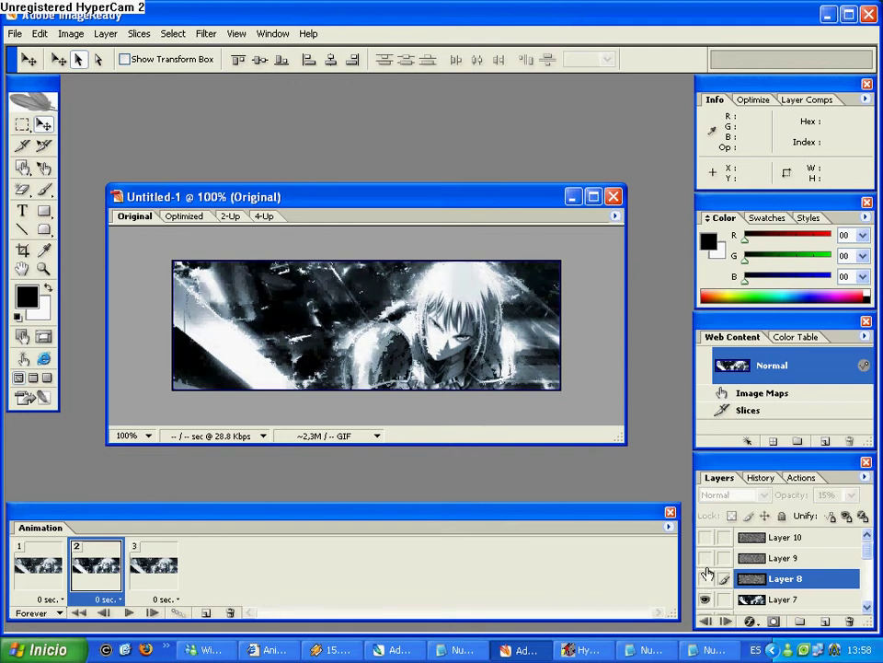
click(705, 558)
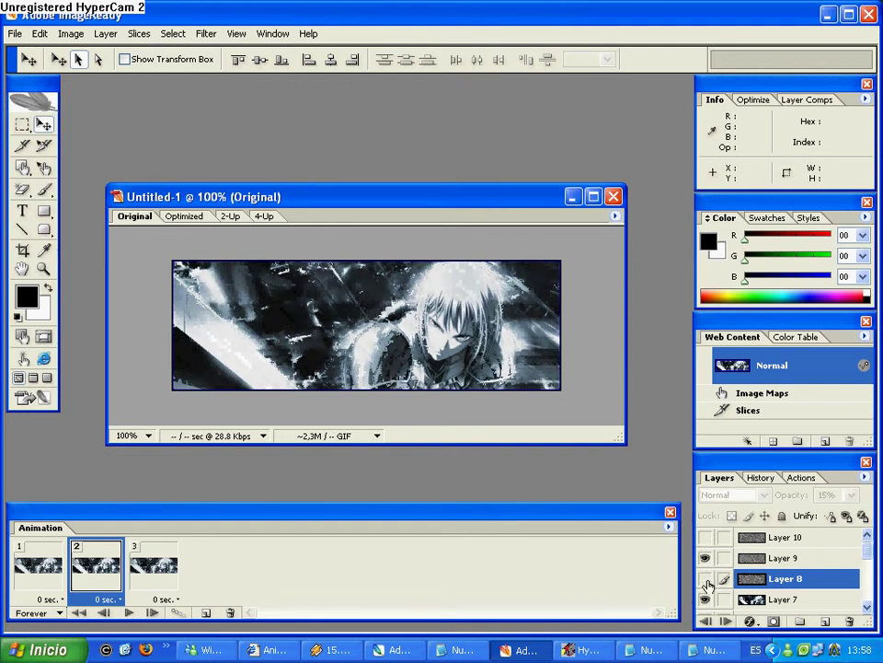
In animation frame 3, hide Layer 8 and show Layer 10 as the only noise layer
click(168, 578)
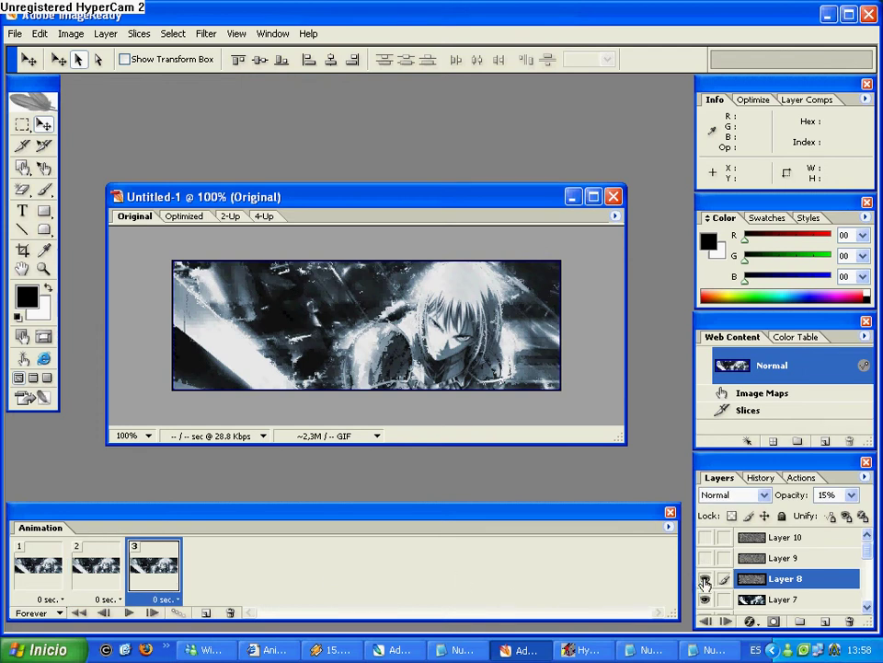
click(705, 578)
click(706, 538)
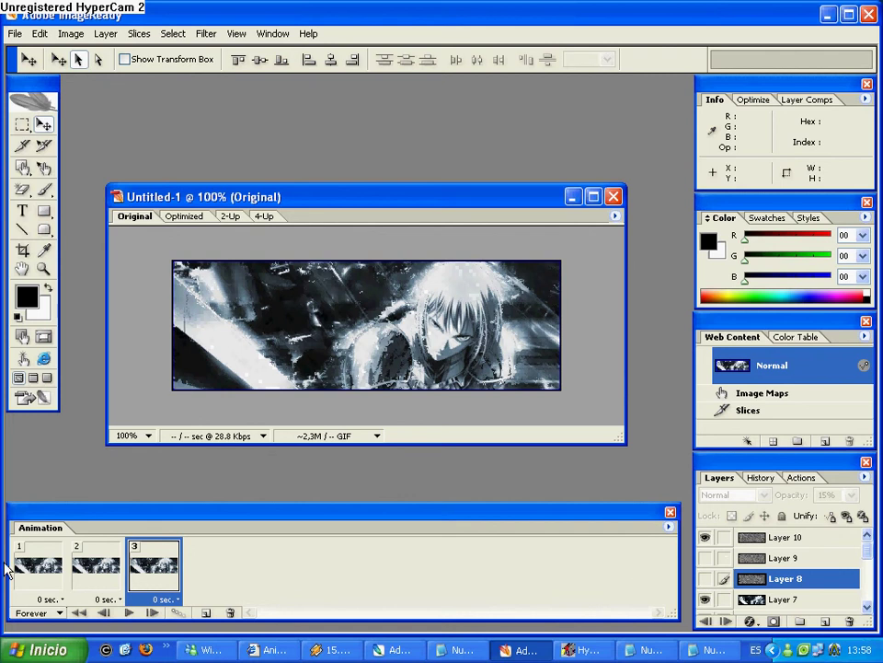
Select all three animation frames and set their delay to 0.1 seconds
click(46, 600)
click(270, 568)
click(36, 575)
shift+click(154, 571)
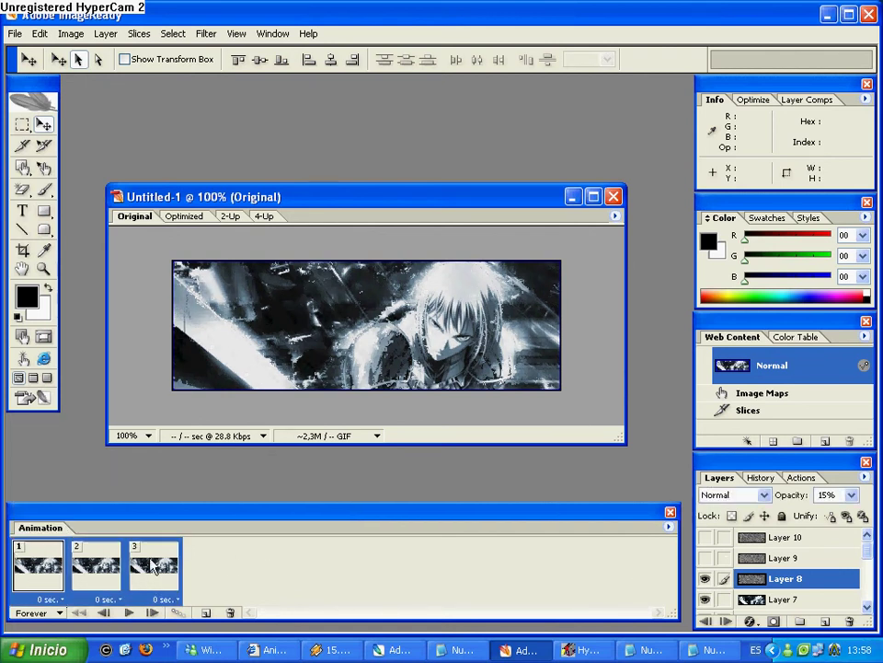
click(66, 597)
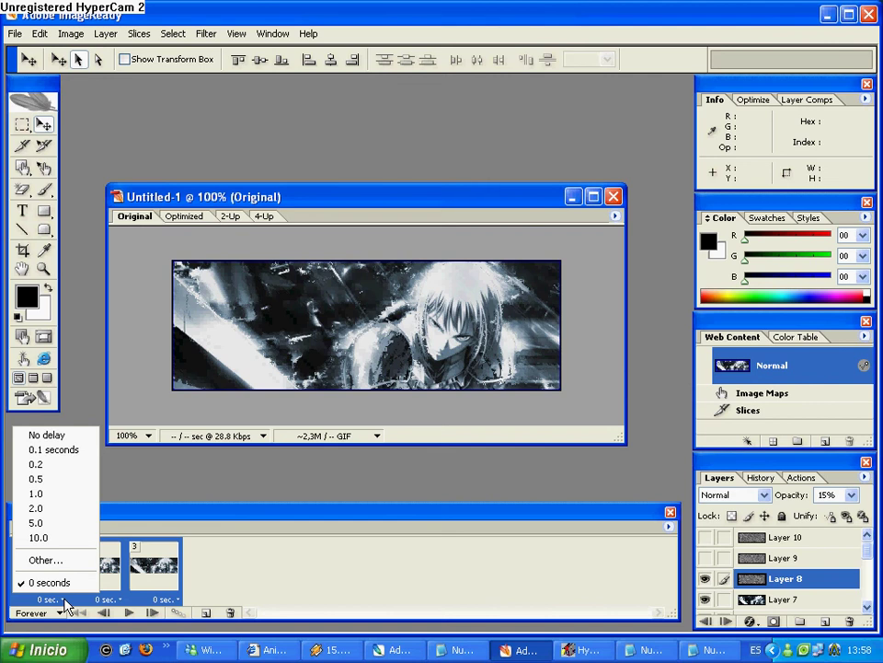
click(71, 450)
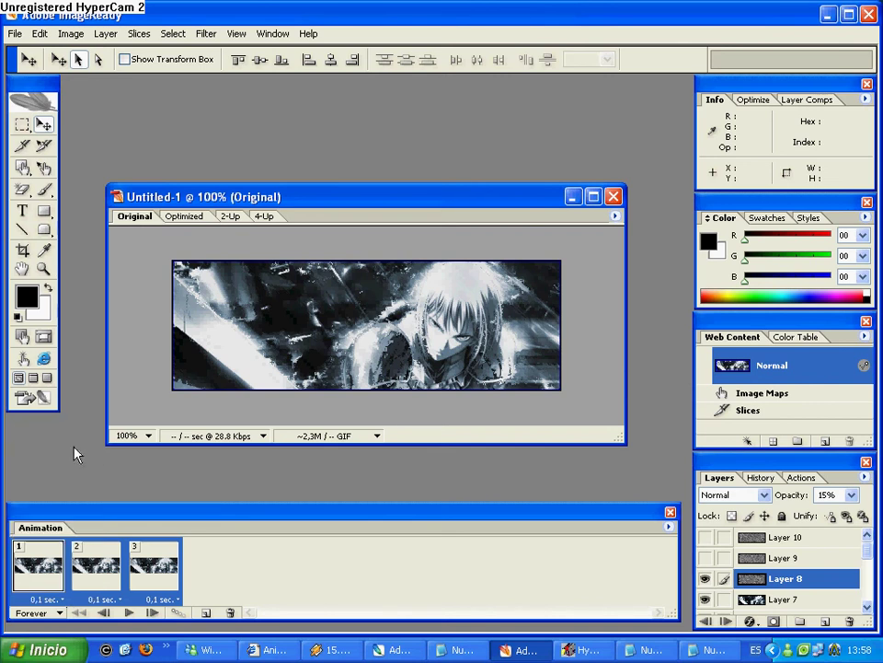
Preview the rain animation in the original and optimized views, stop playback, and switch to the Notepad document with the closing thank-you note
click(128, 613)
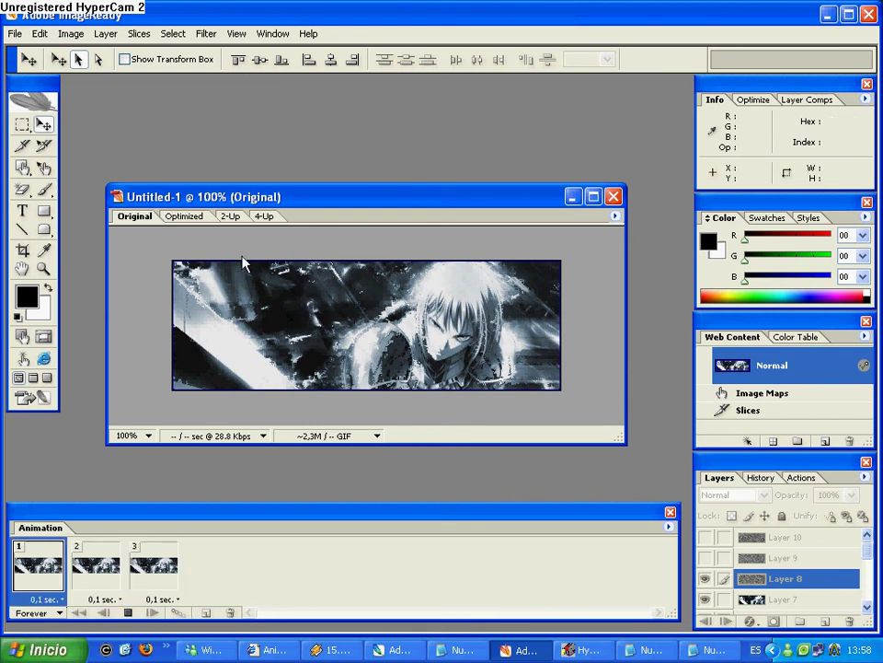
click(183, 217)
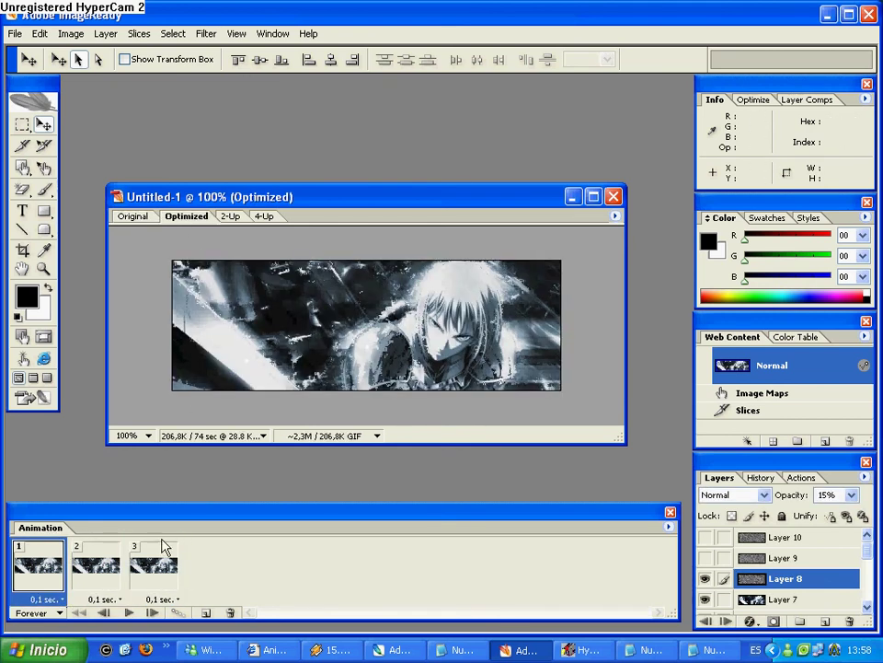
click(129, 612)
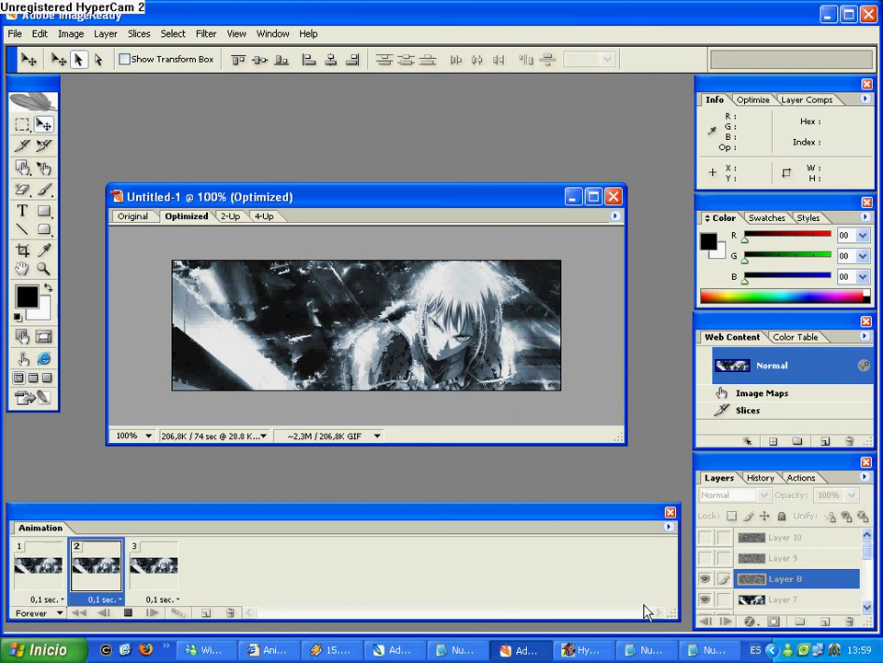
click(129, 613)
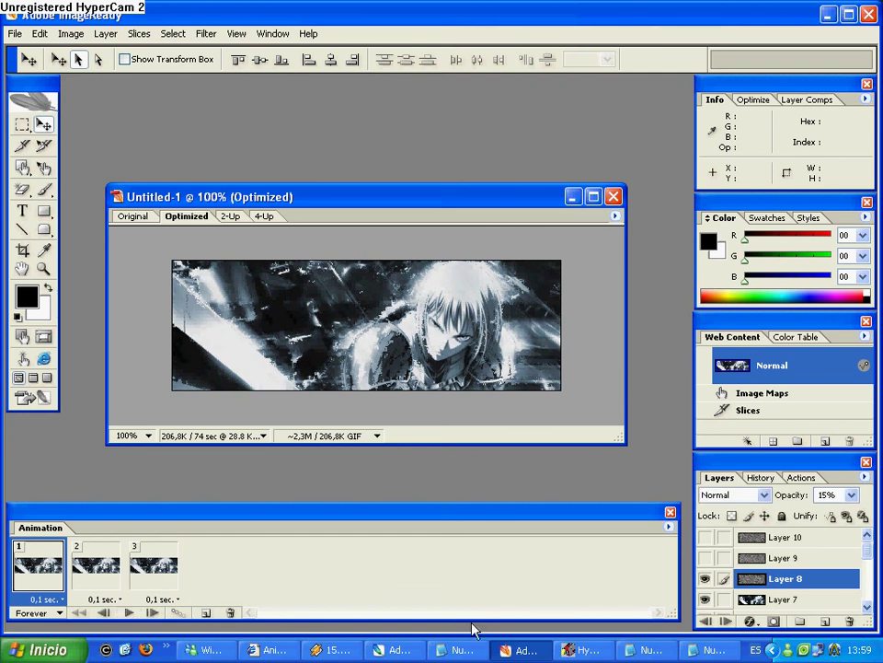
click(721, 651)
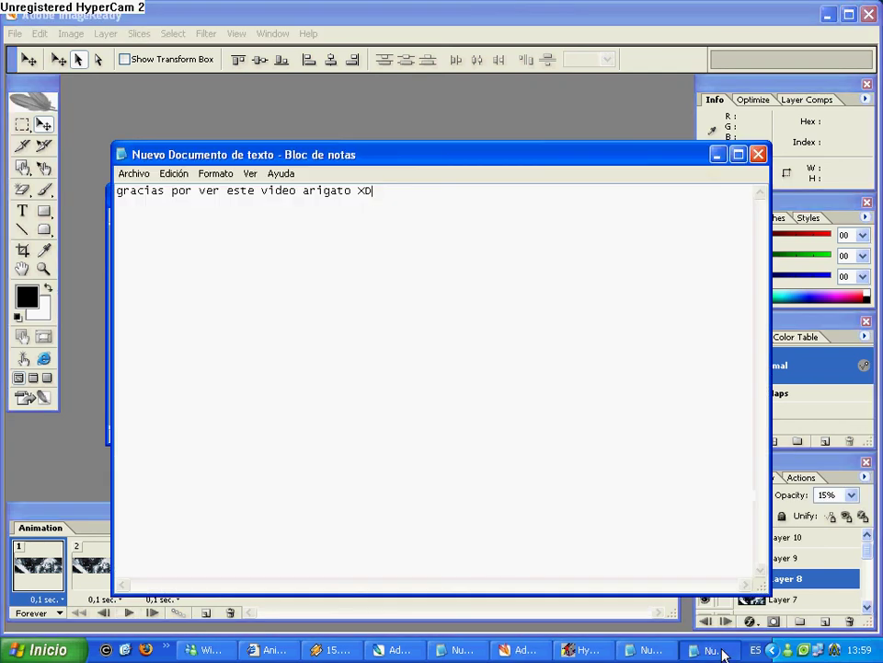